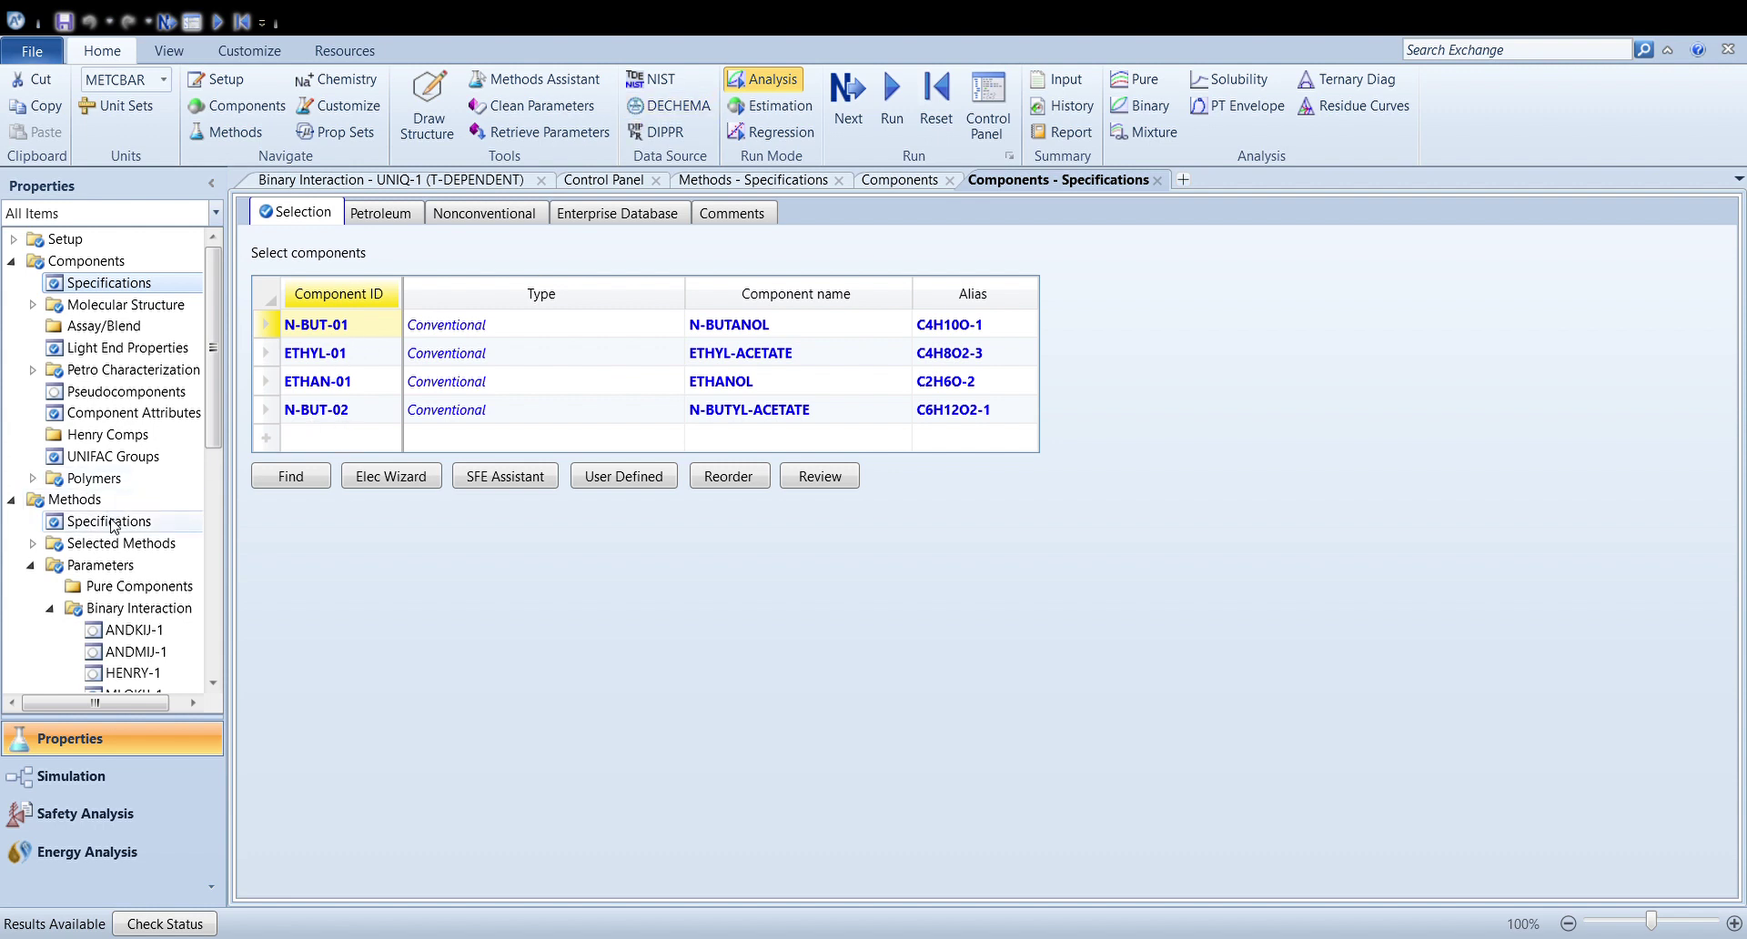
# Review the global property method specifications, and switch to the simulation environment
pyautogui.click(110, 521)
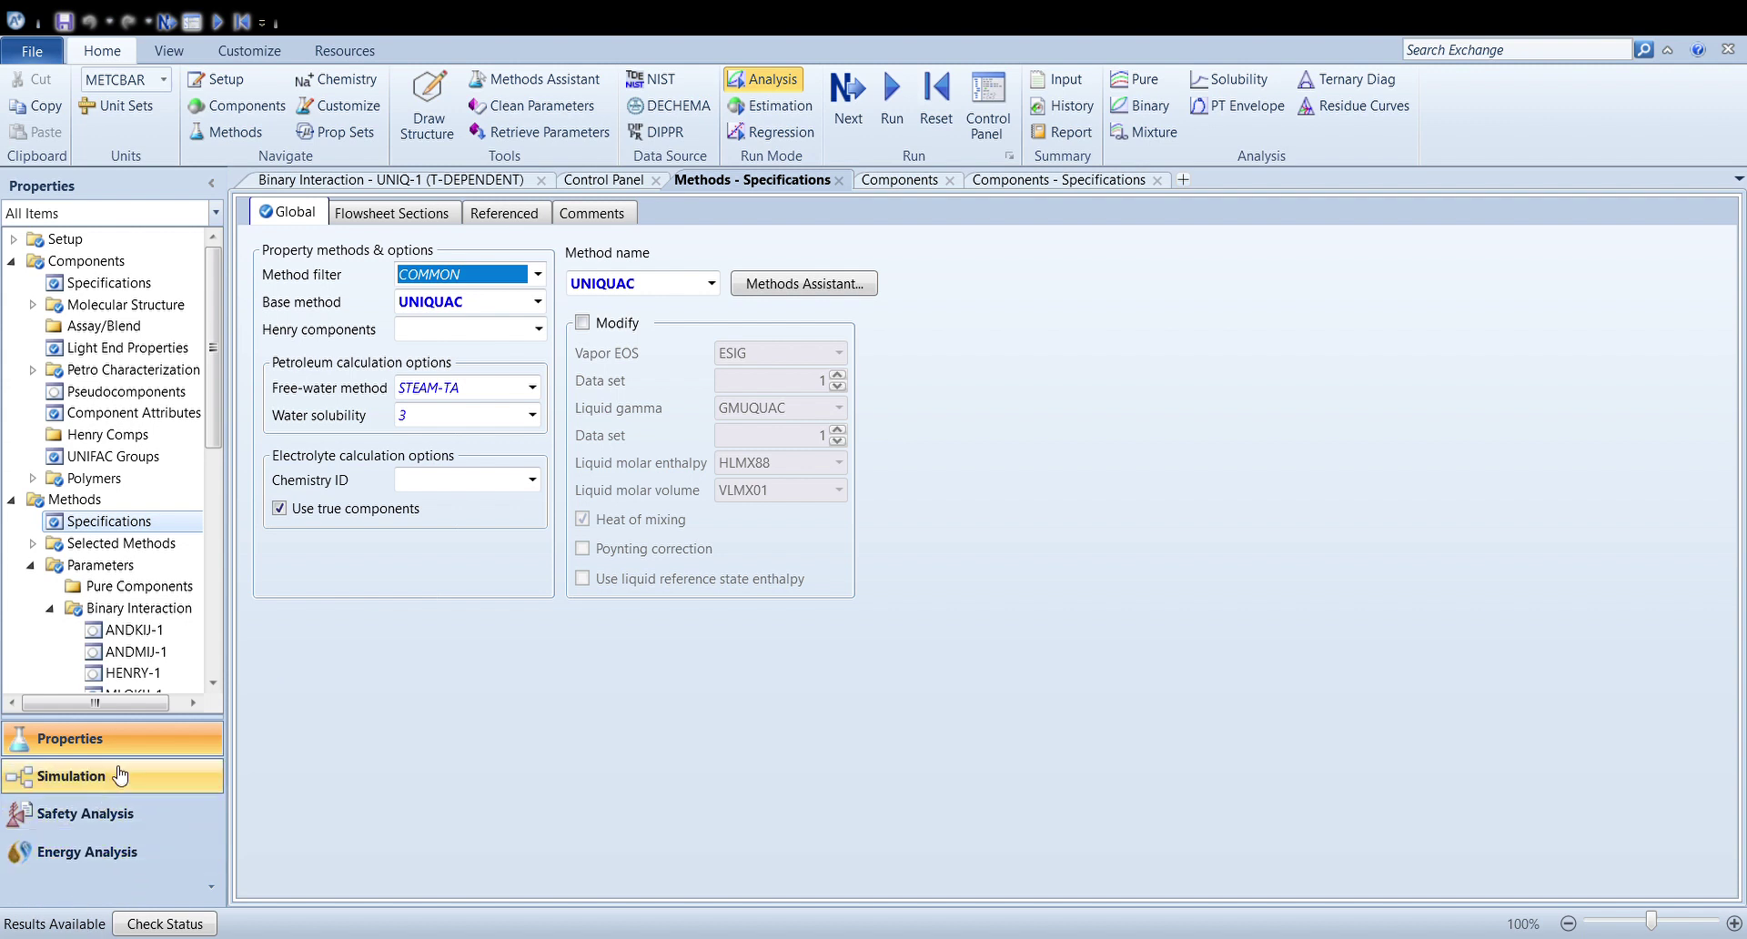
pyautogui.click(859, 102)
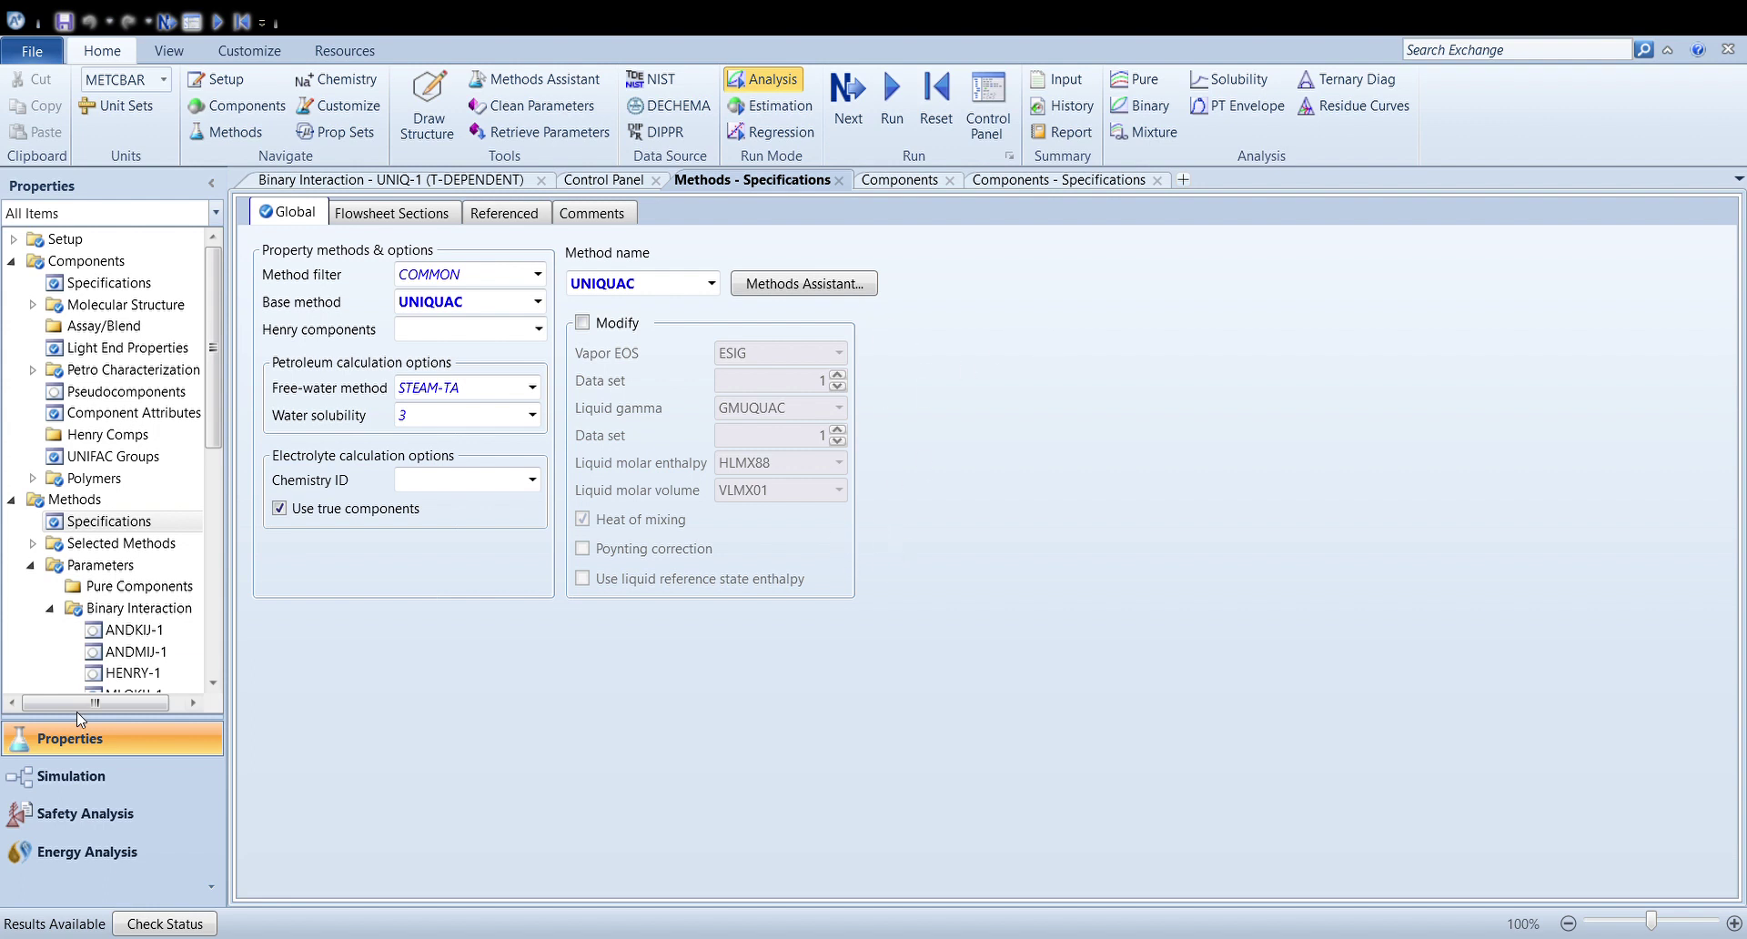
pyautogui.click(105, 778)
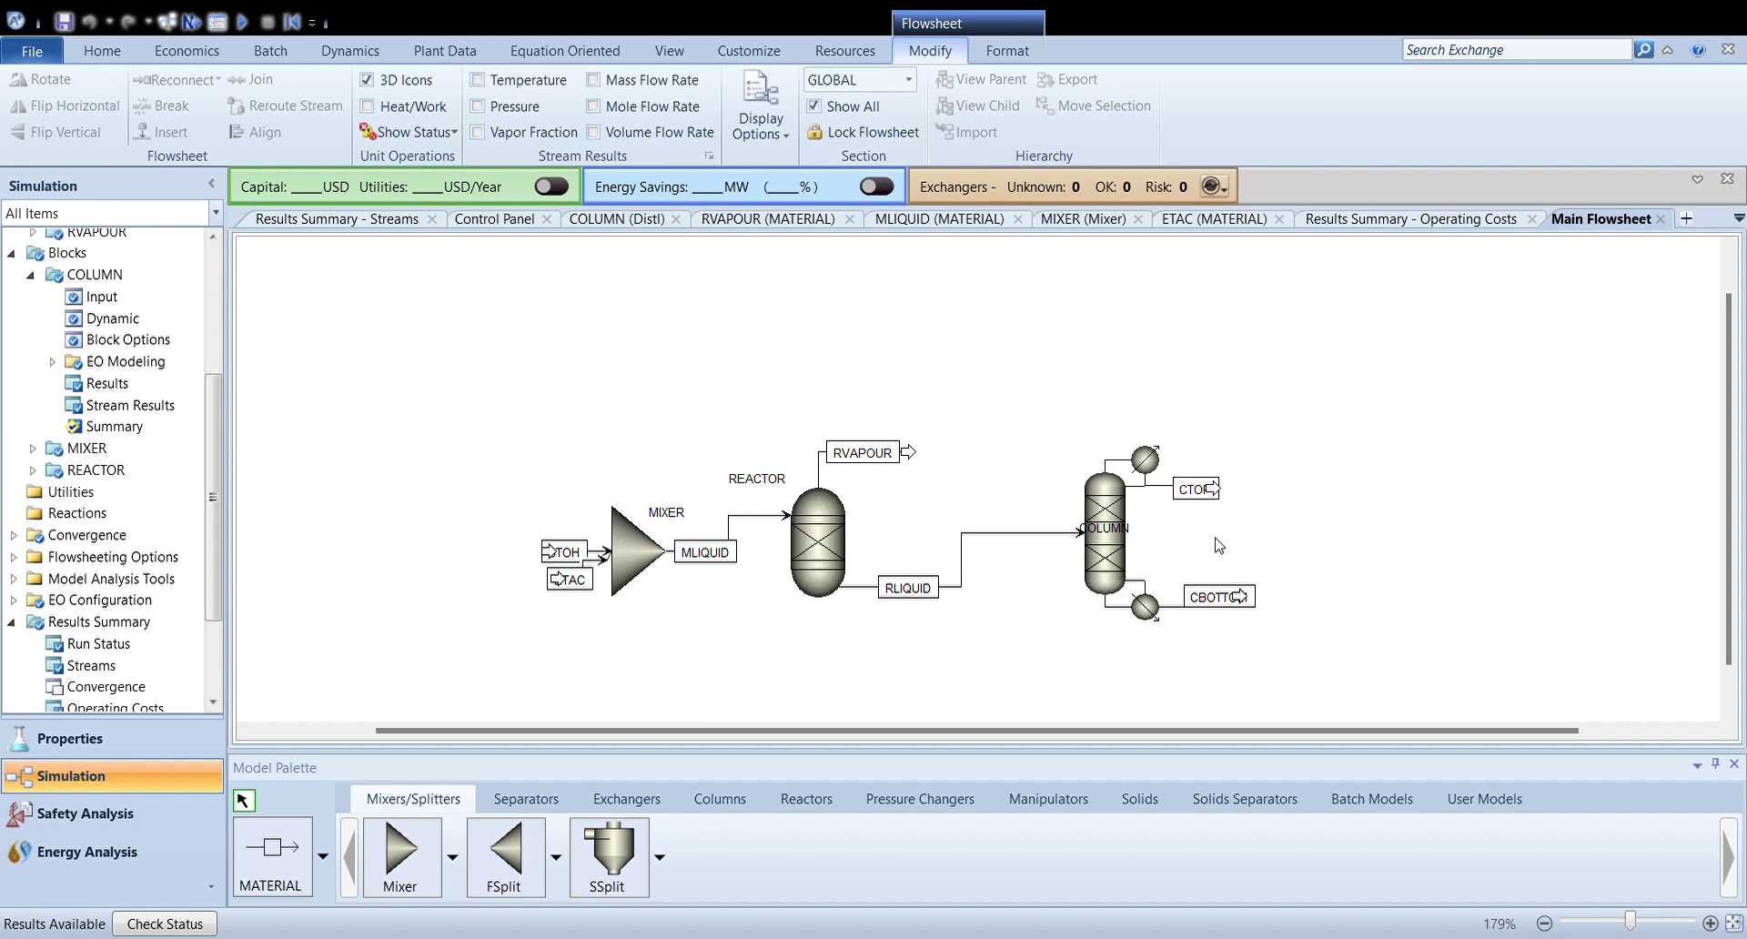
# Examine the BTOH feed stream's temperature, pressure, flow rate and composition, close the operating costs results, and return to the main flowsheet
pyautogui.click(597, 553)
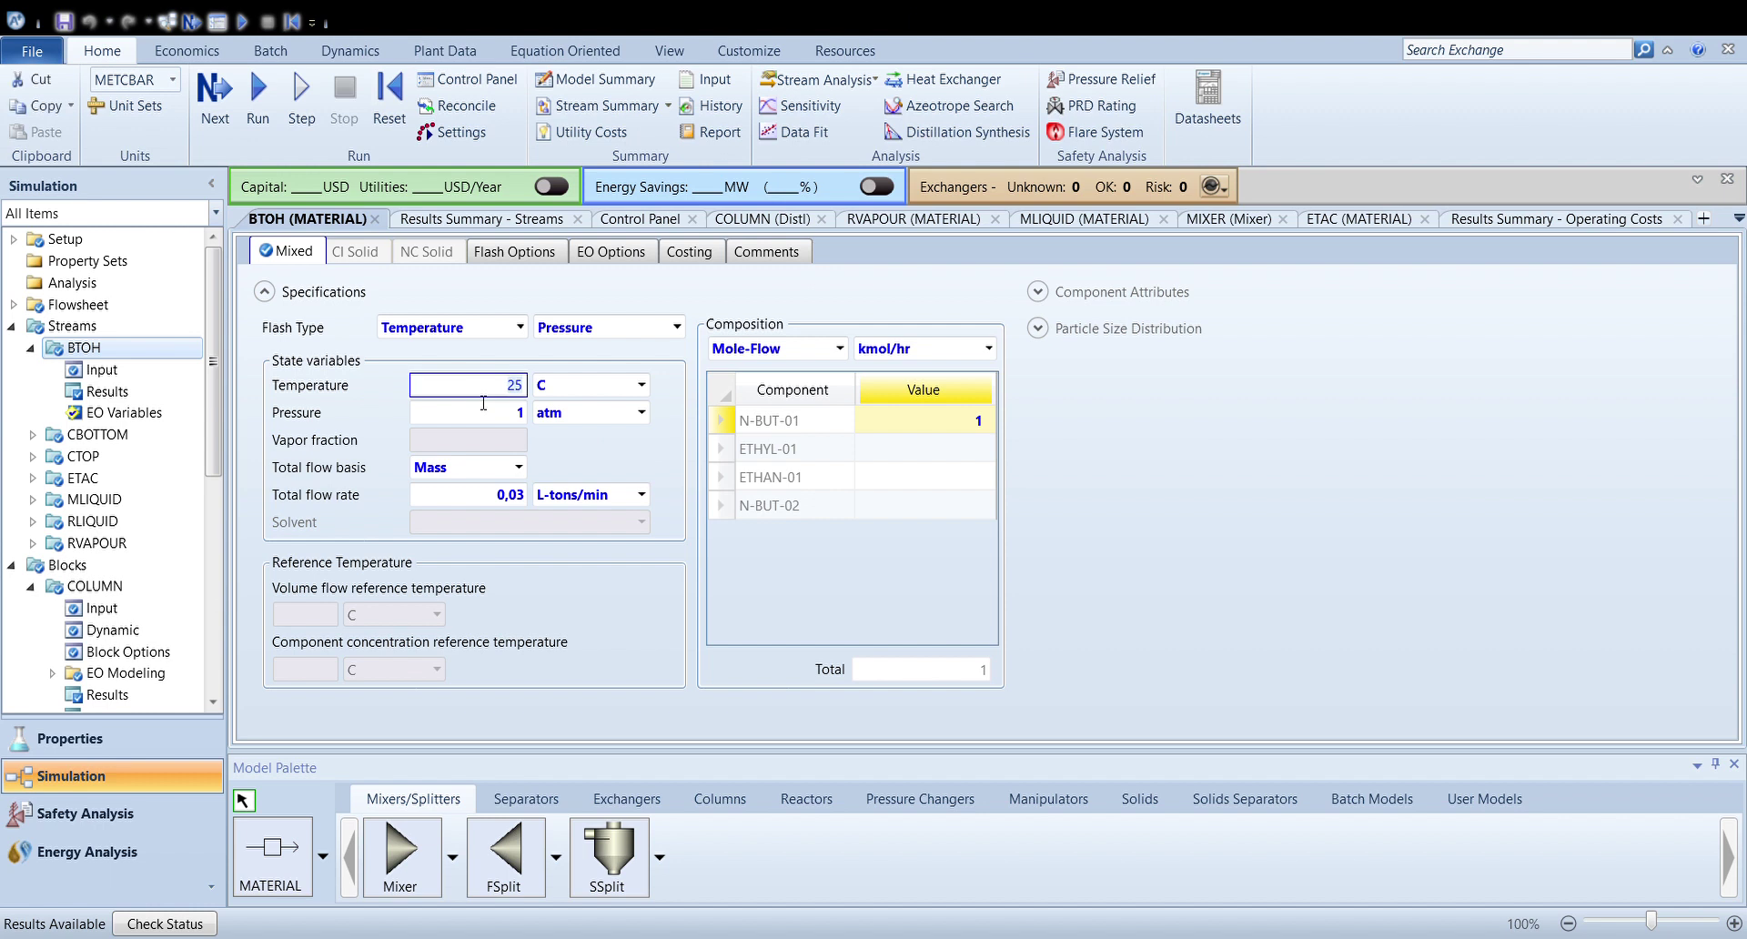
pyautogui.click(517, 420)
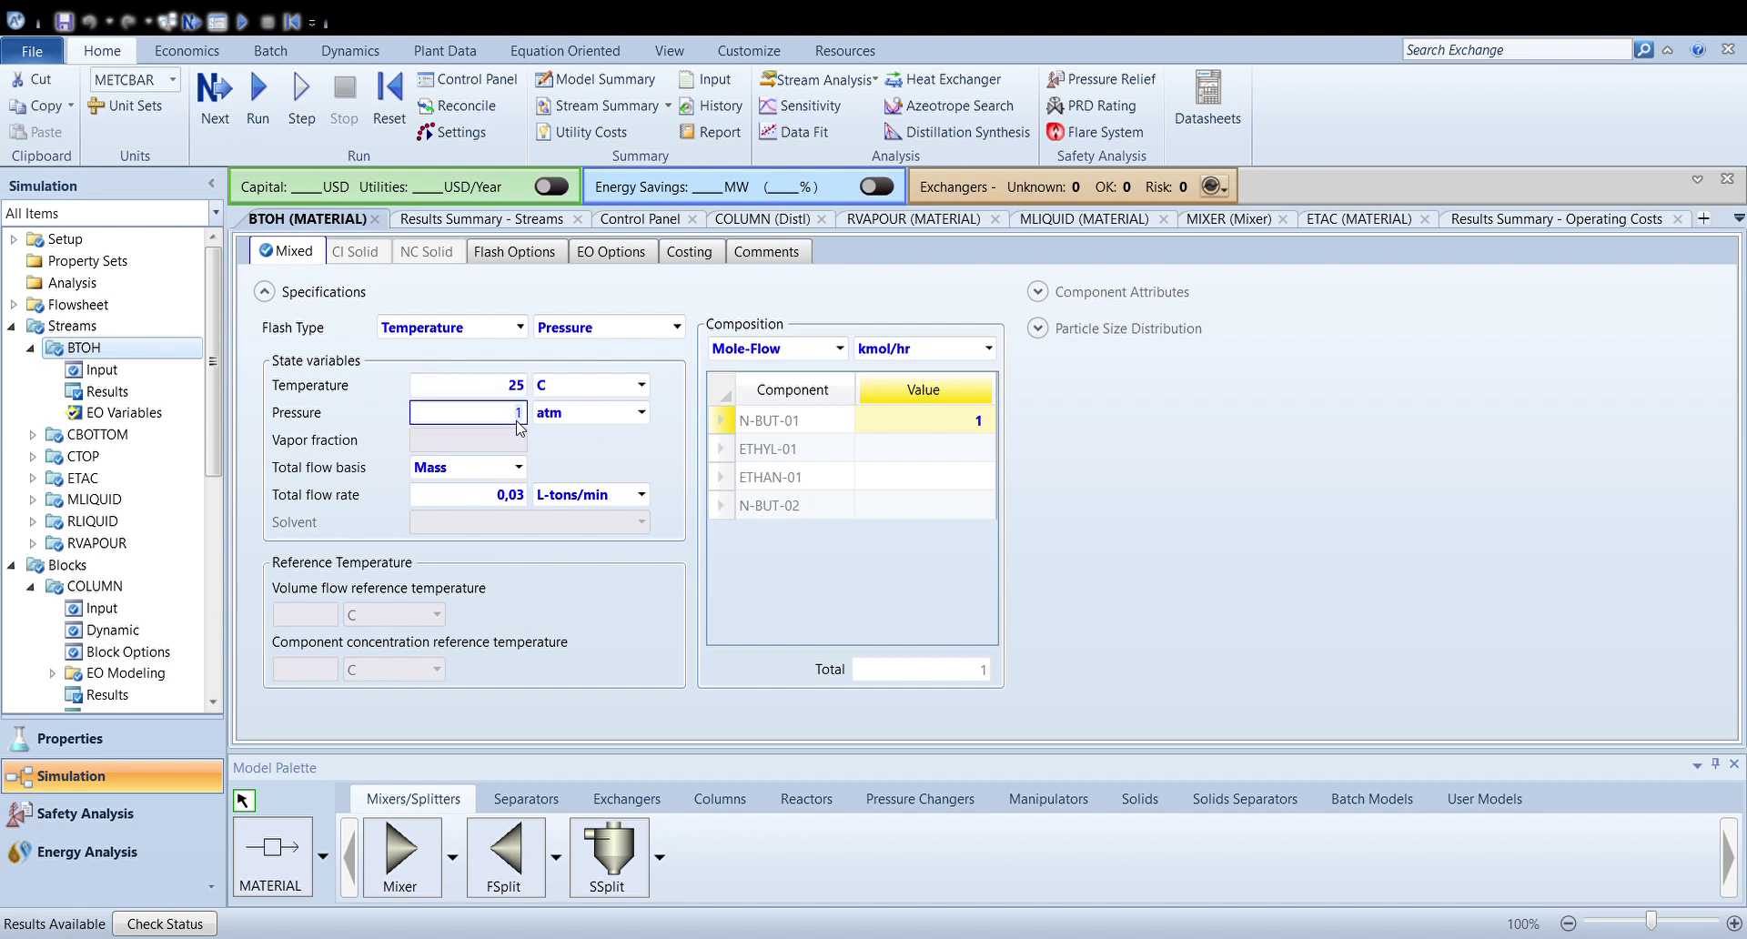
pyautogui.click(507, 495)
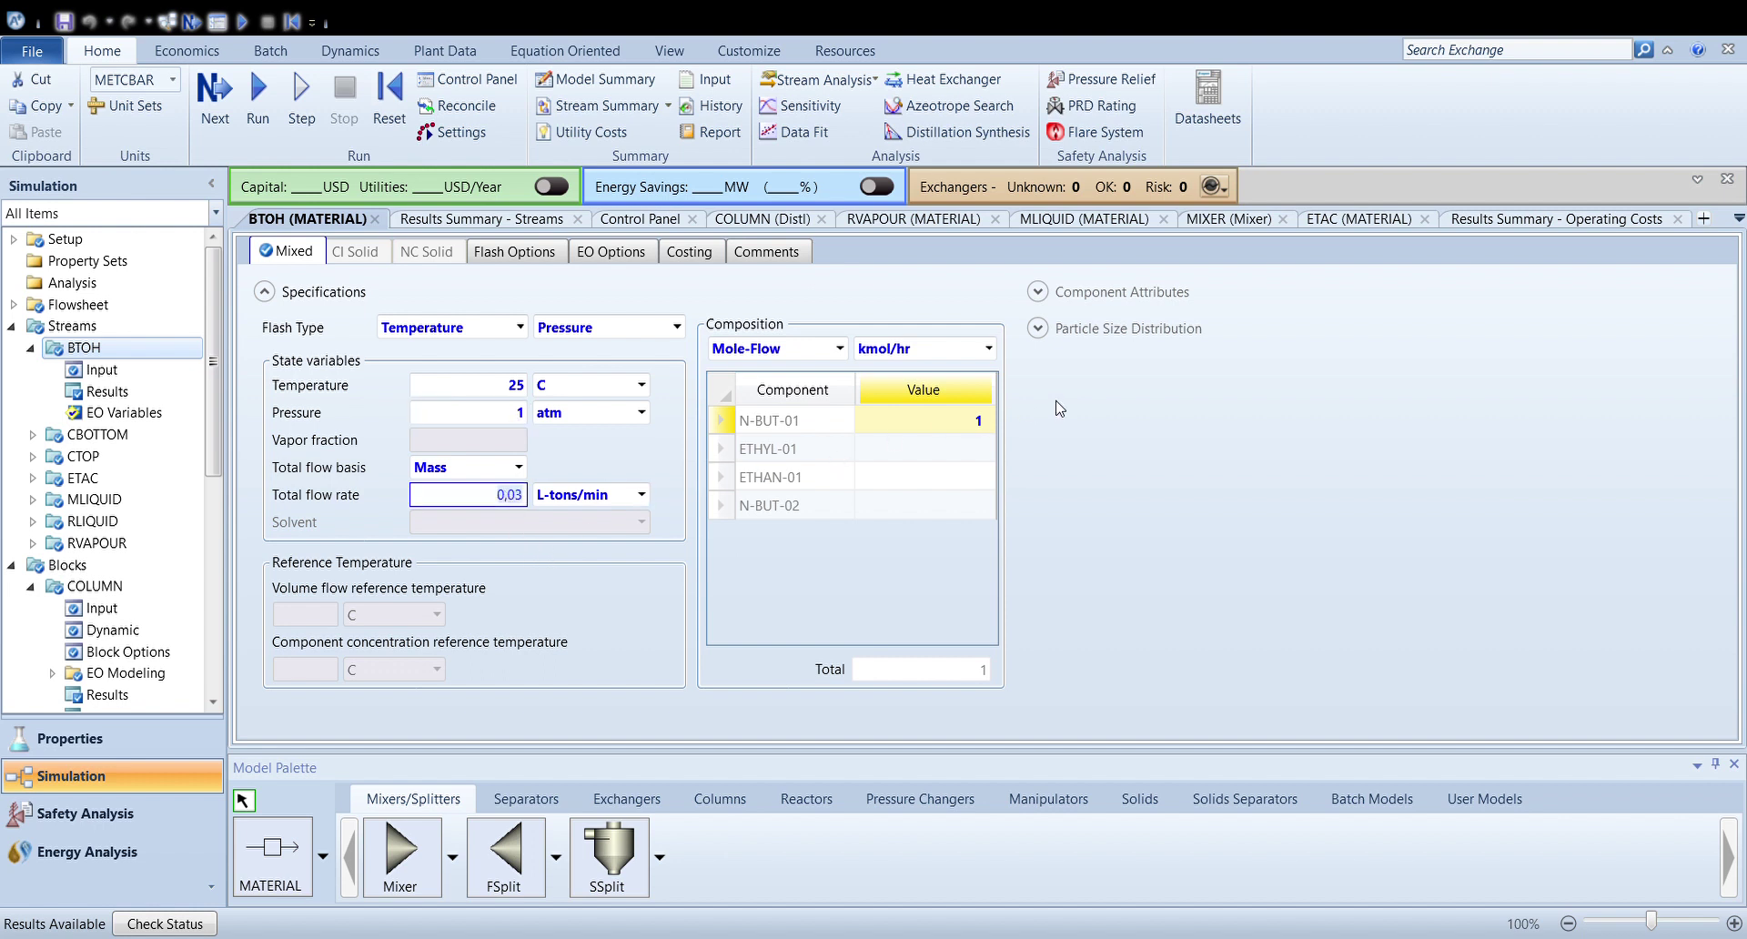
pyautogui.click(1031, 413)
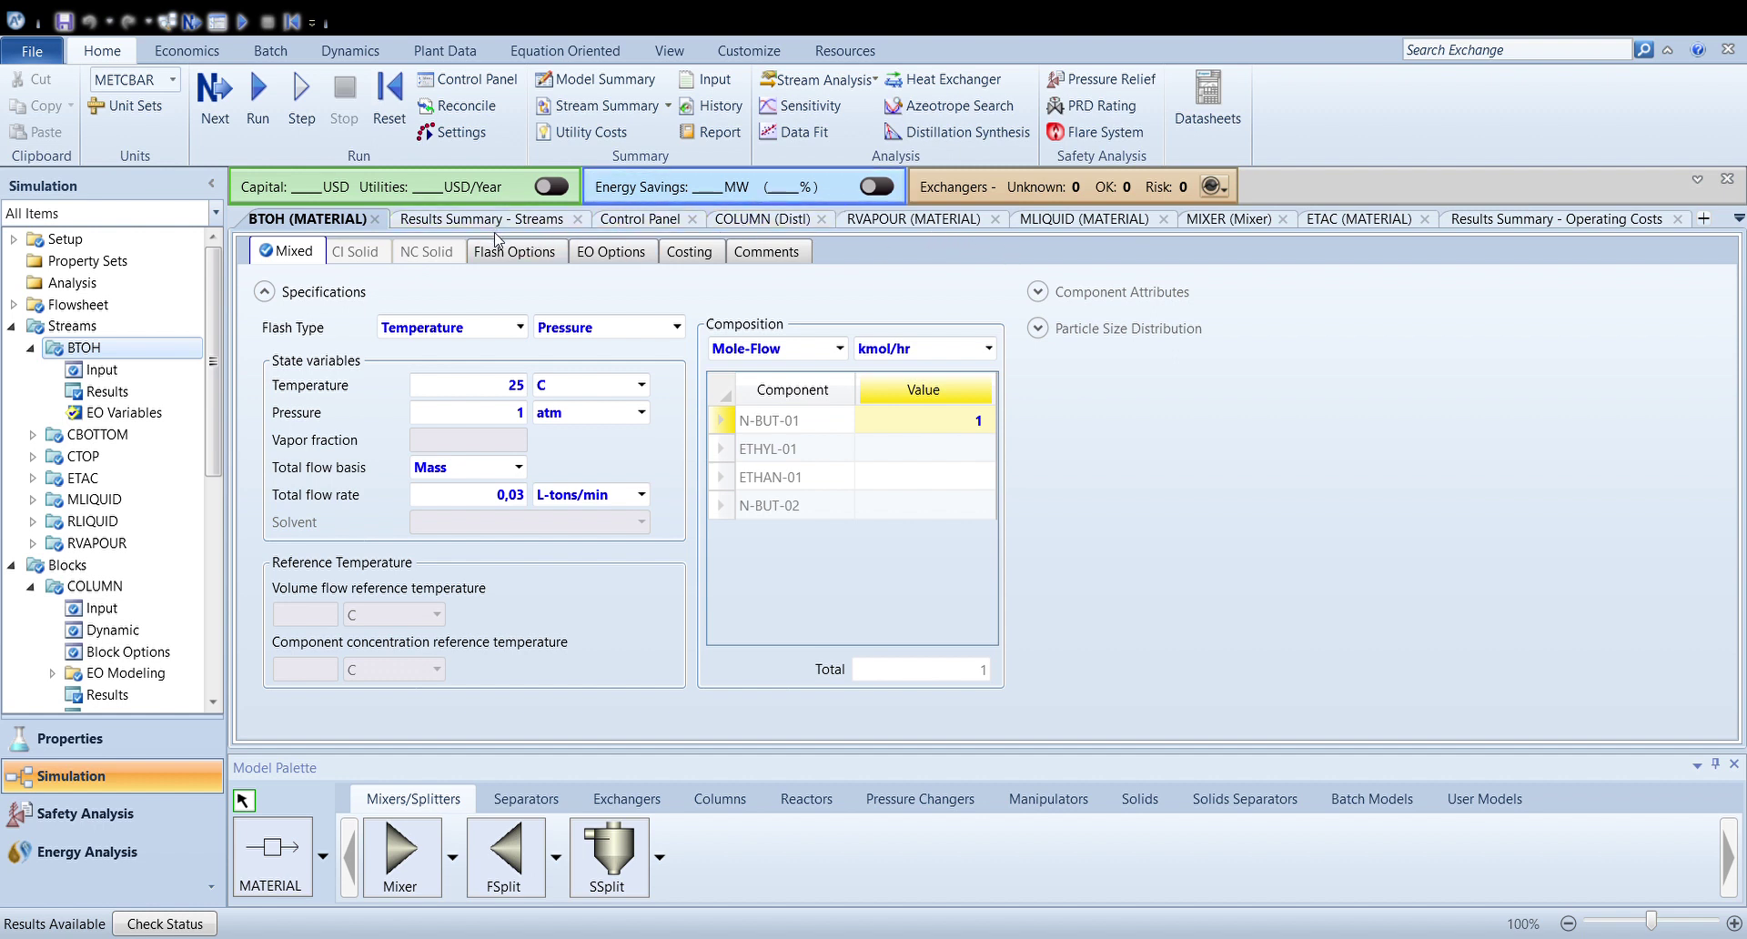
pyautogui.click(1679, 221)
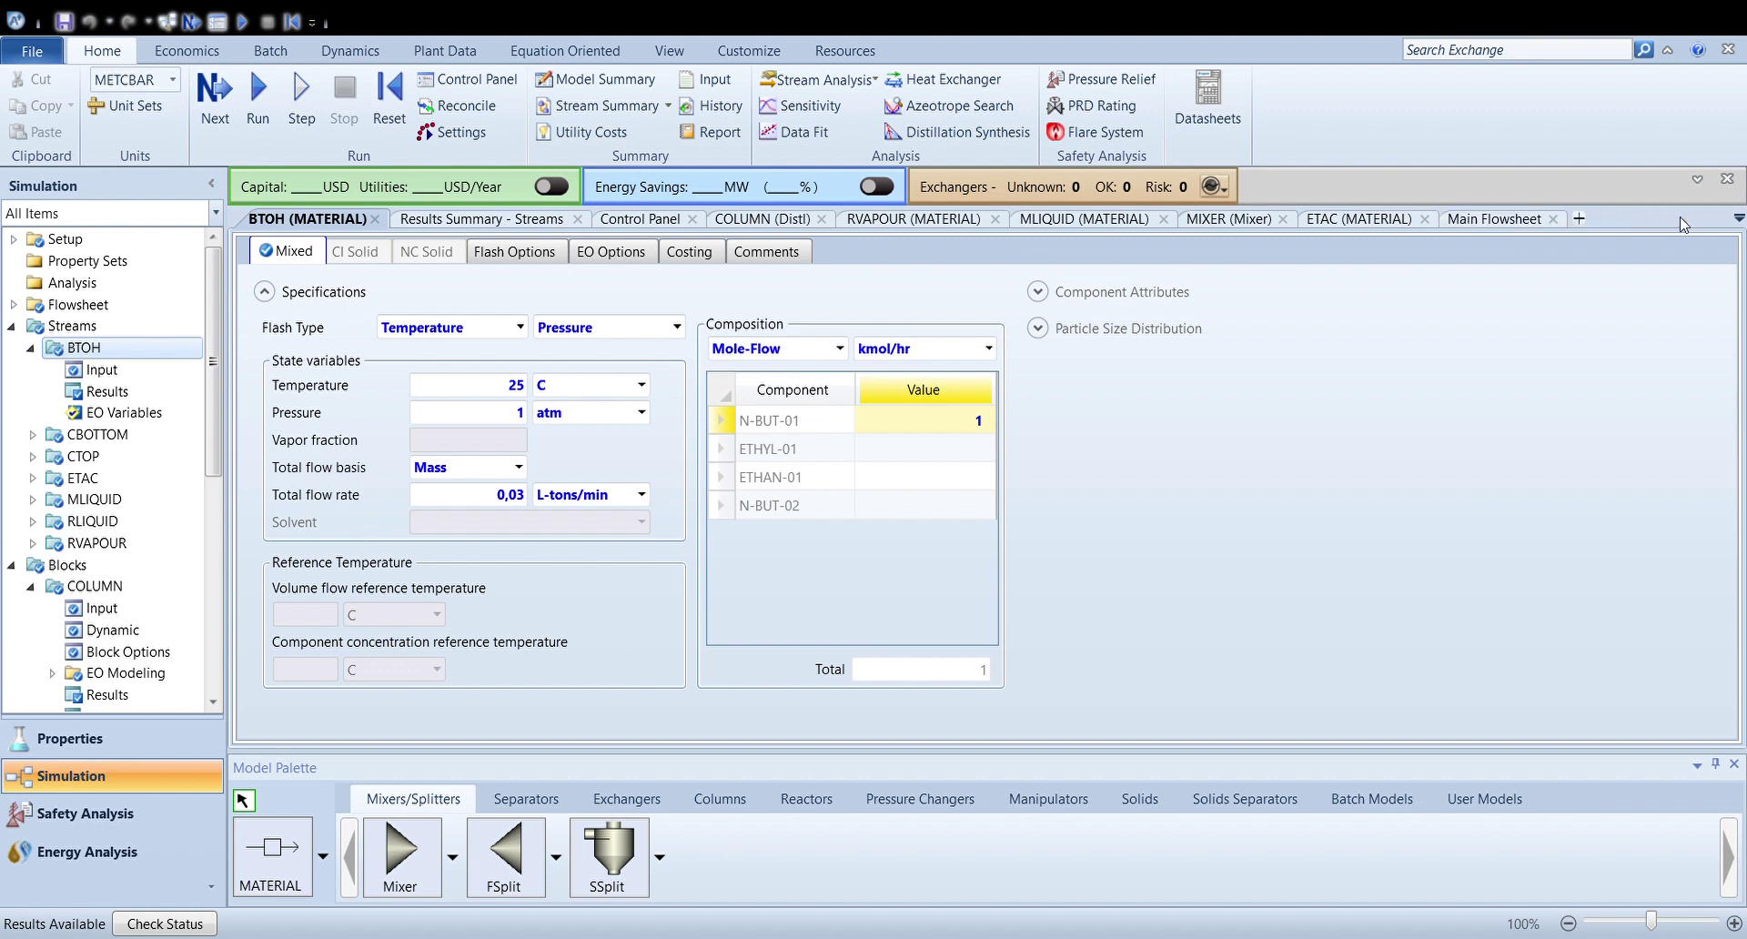
pyautogui.click(1489, 228)
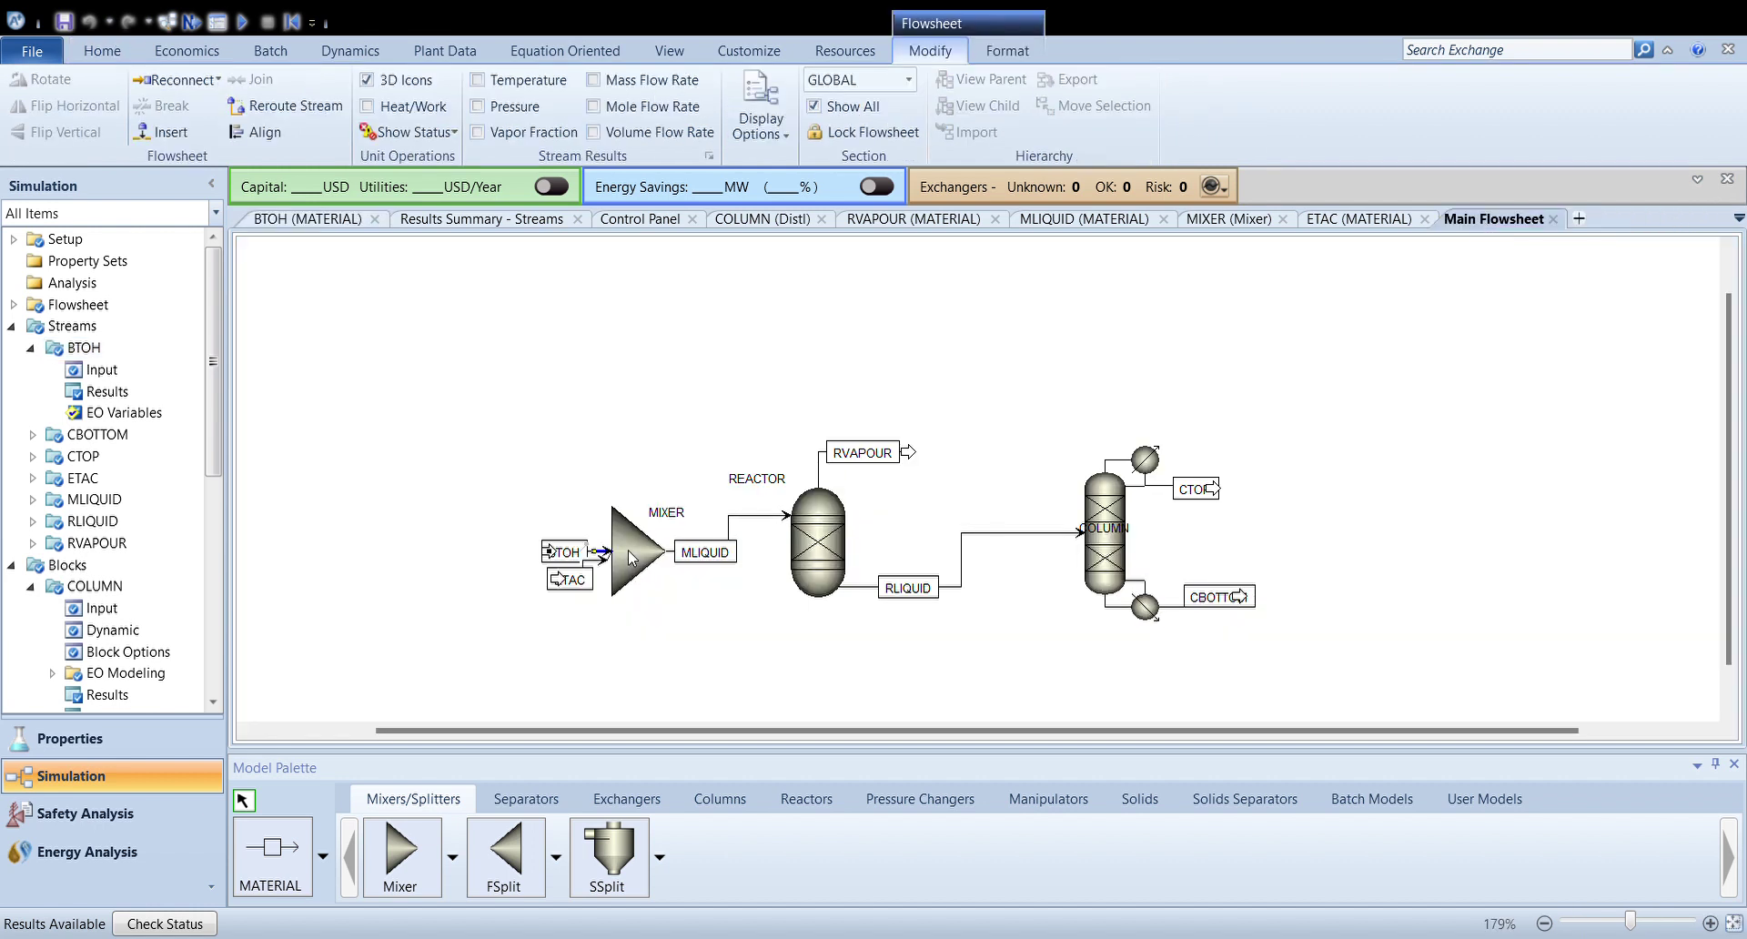
# Examine the ETAC feed stream's state variables and composition, and return to the main flowsheet
pyautogui.doubleClick(590, 564)
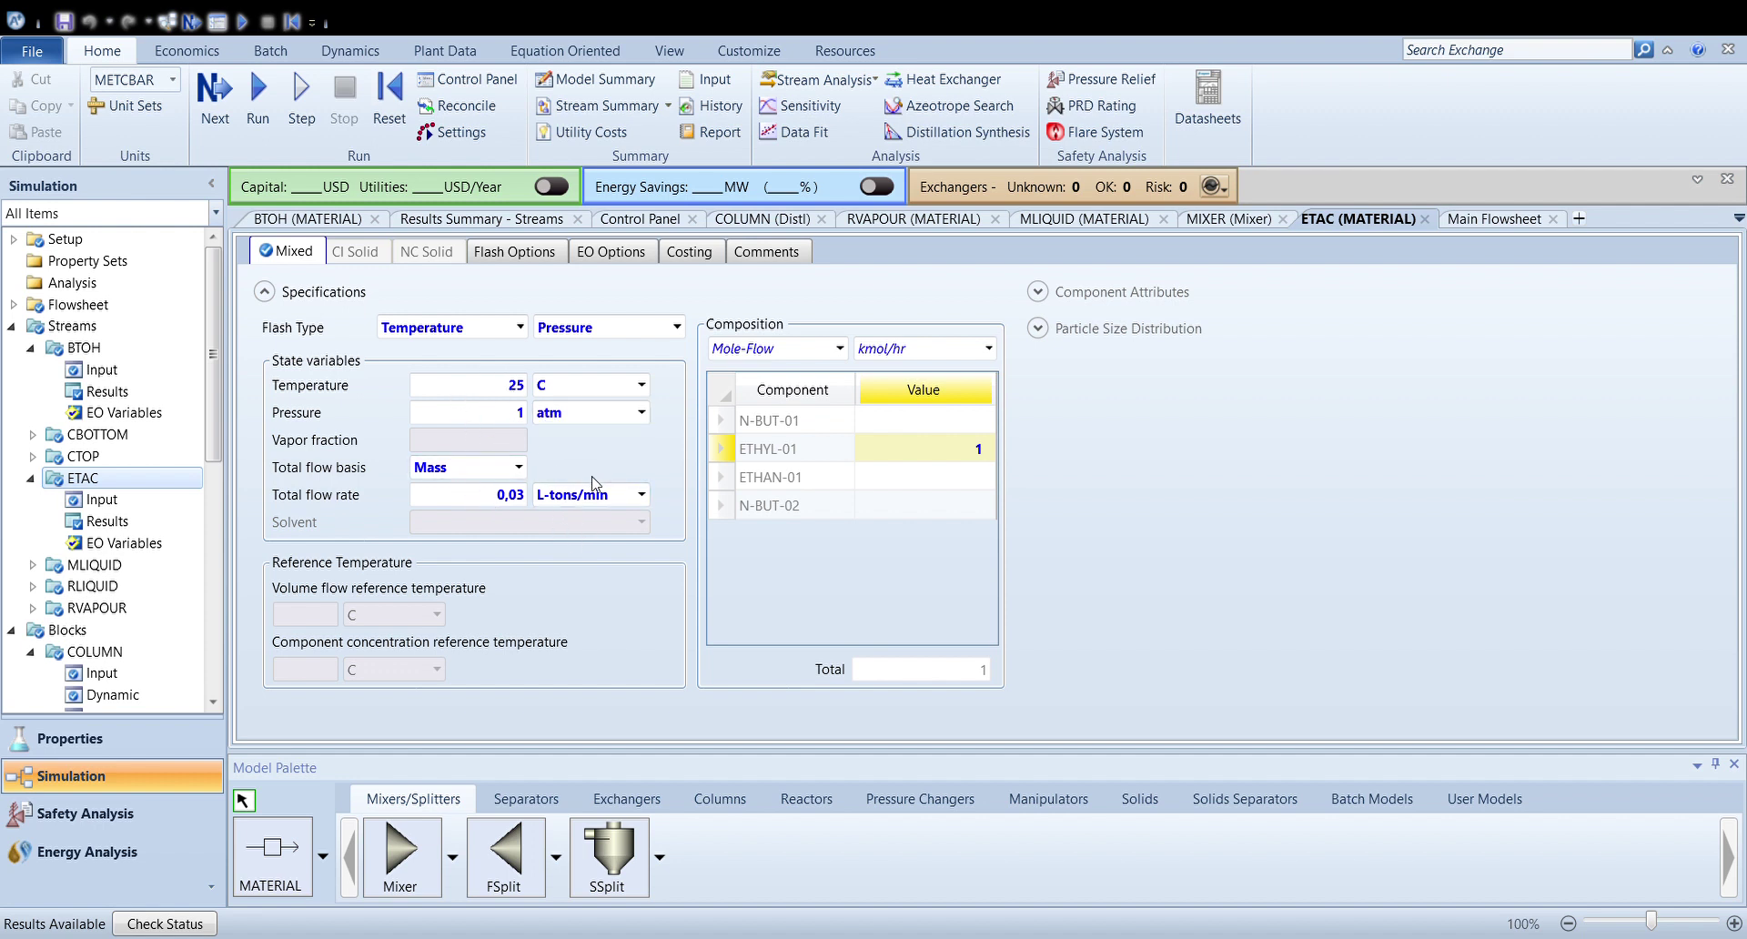
pyautogui.write('1')
pyautogui.click(1489, 216)
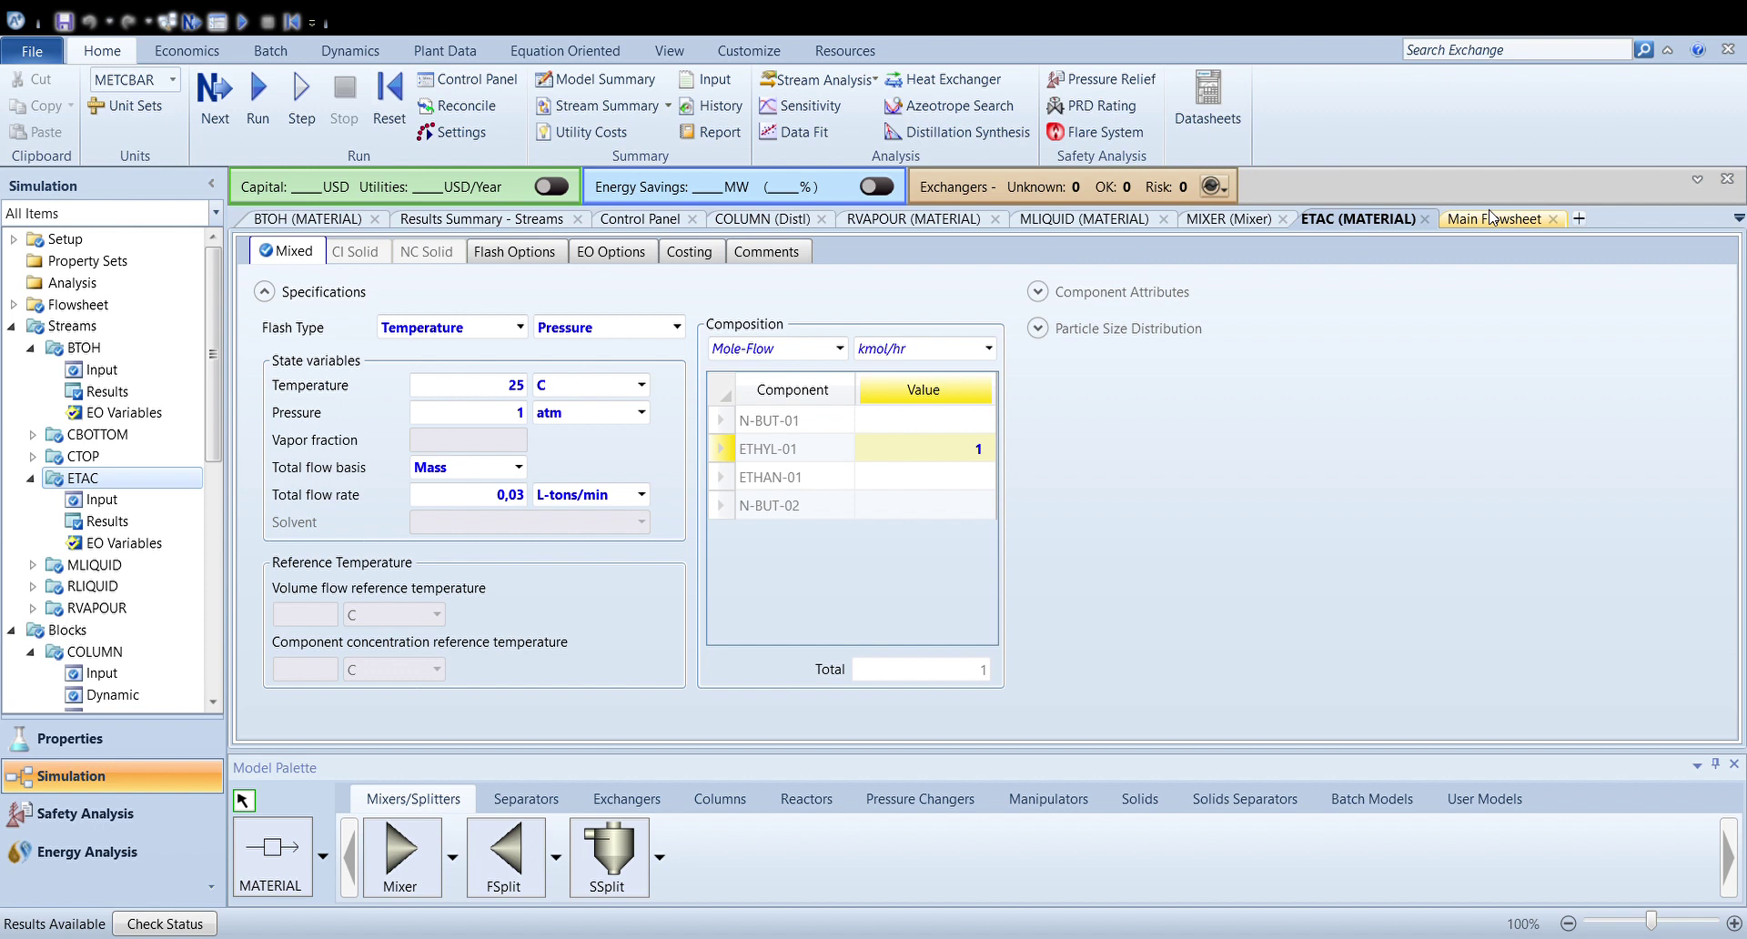
# Examine the MIXER block's pressure and temperature estimate, and return to the main flowsheet
pyautogui.doubleClick(644, 547)
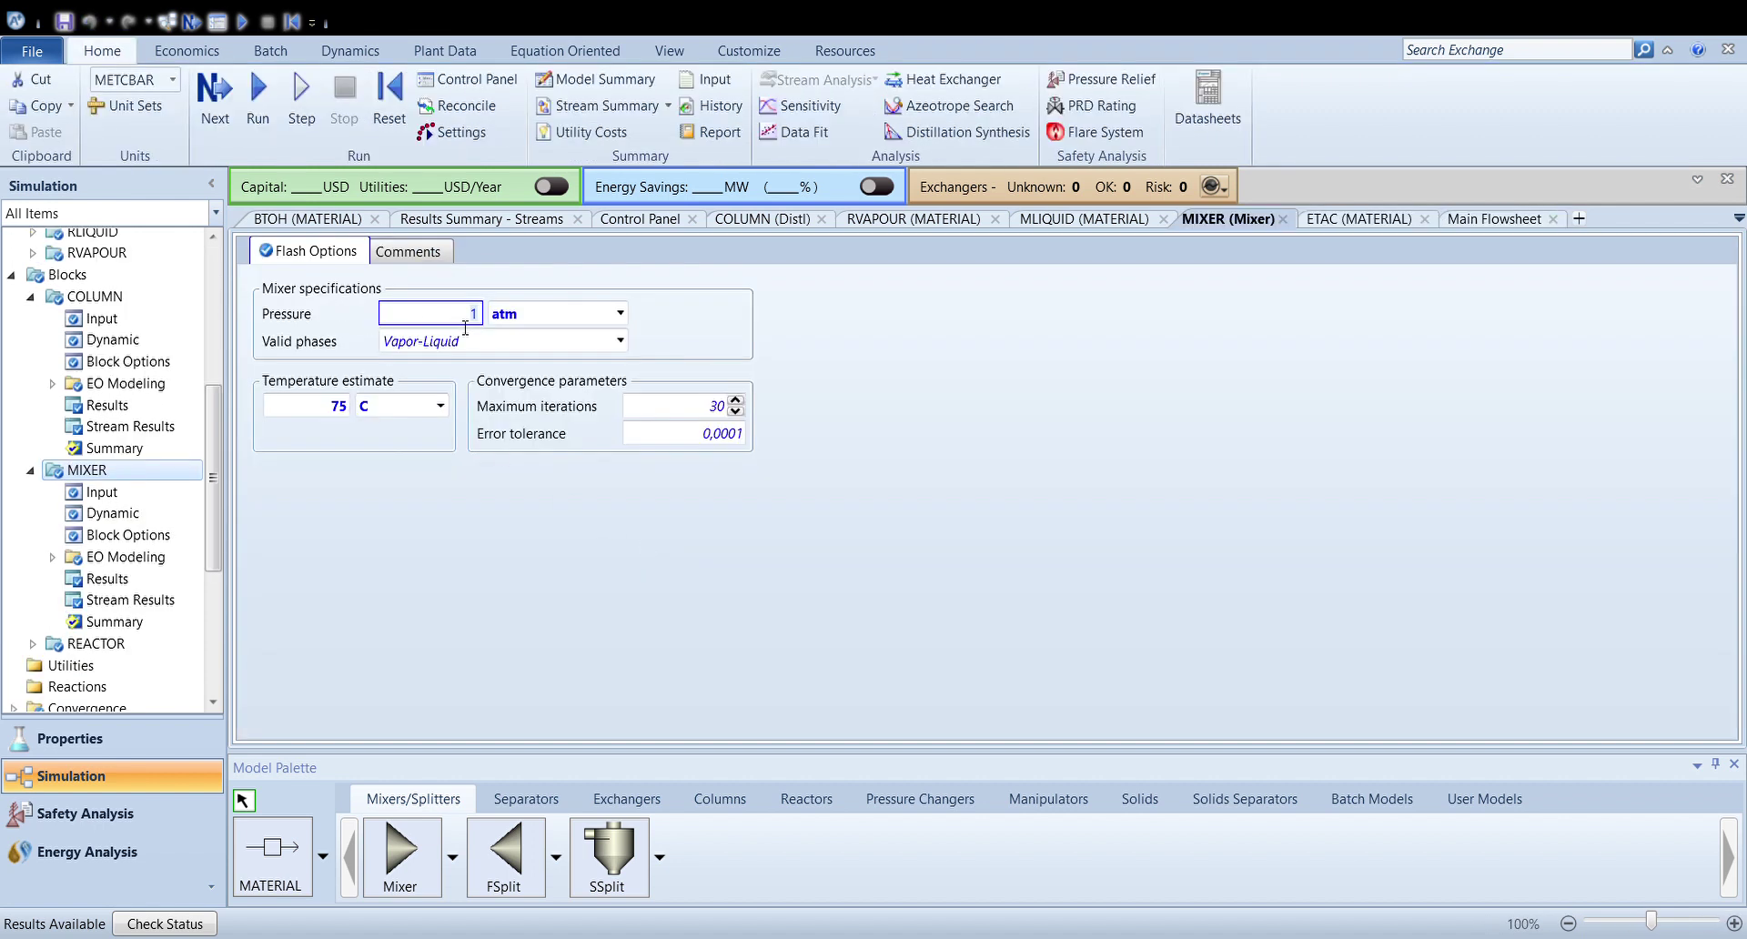
pyautogui.click(337, 411)
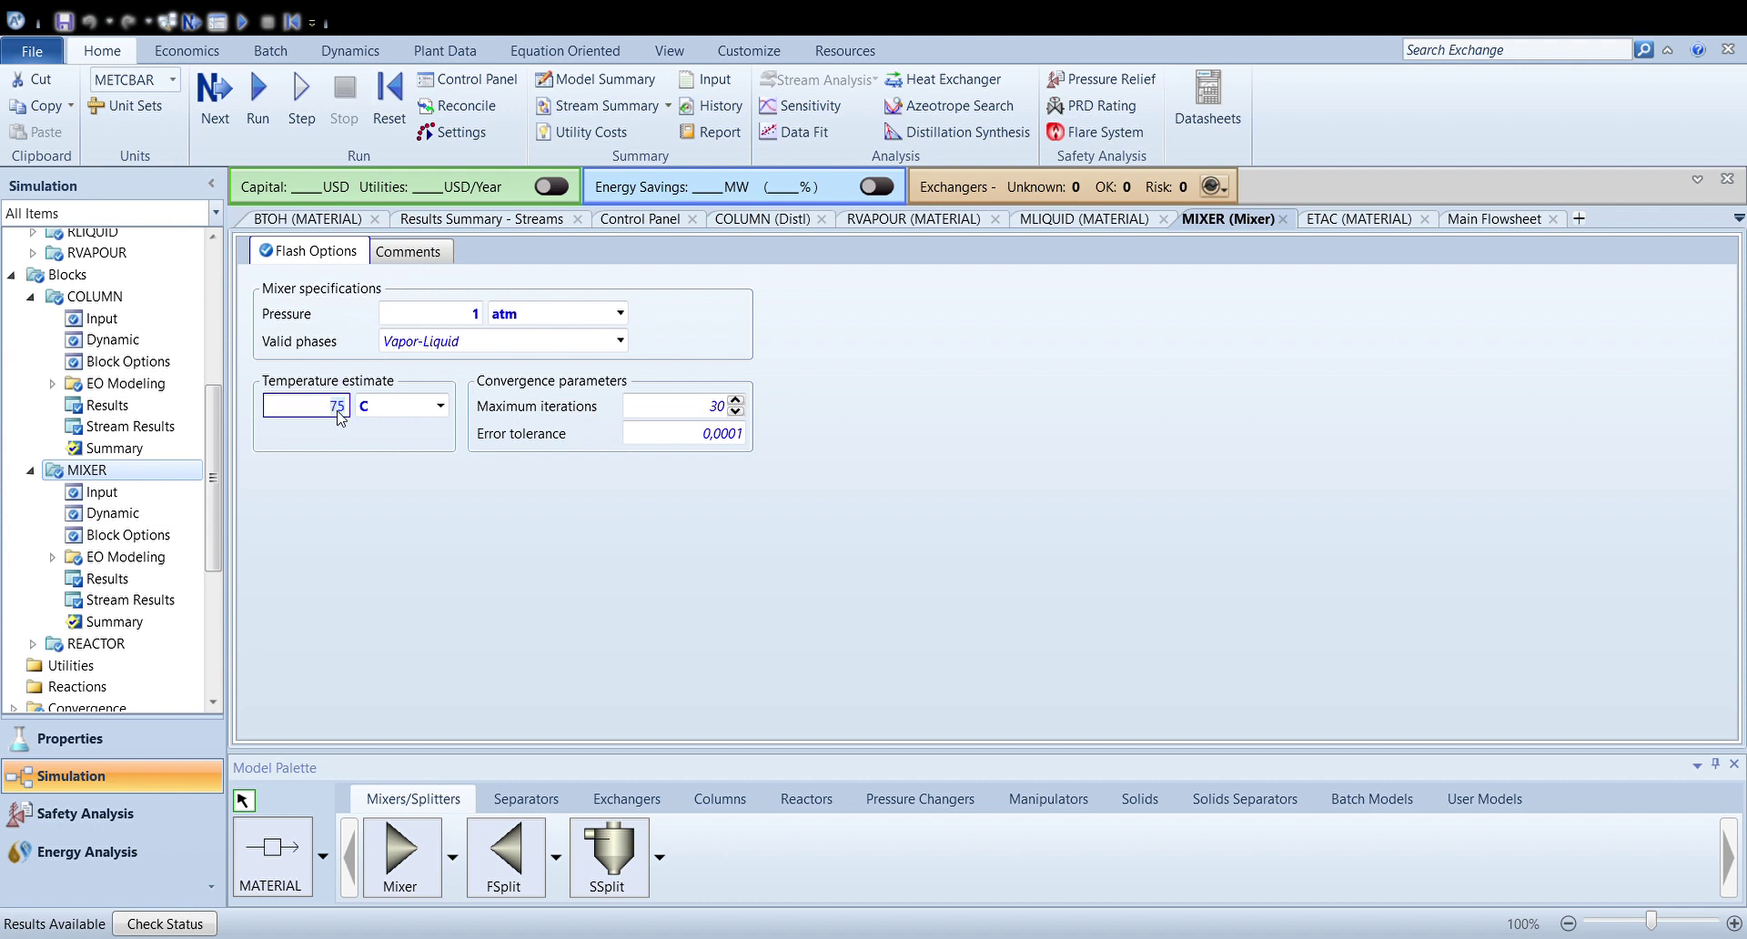
pyautogui.click(361, 466)
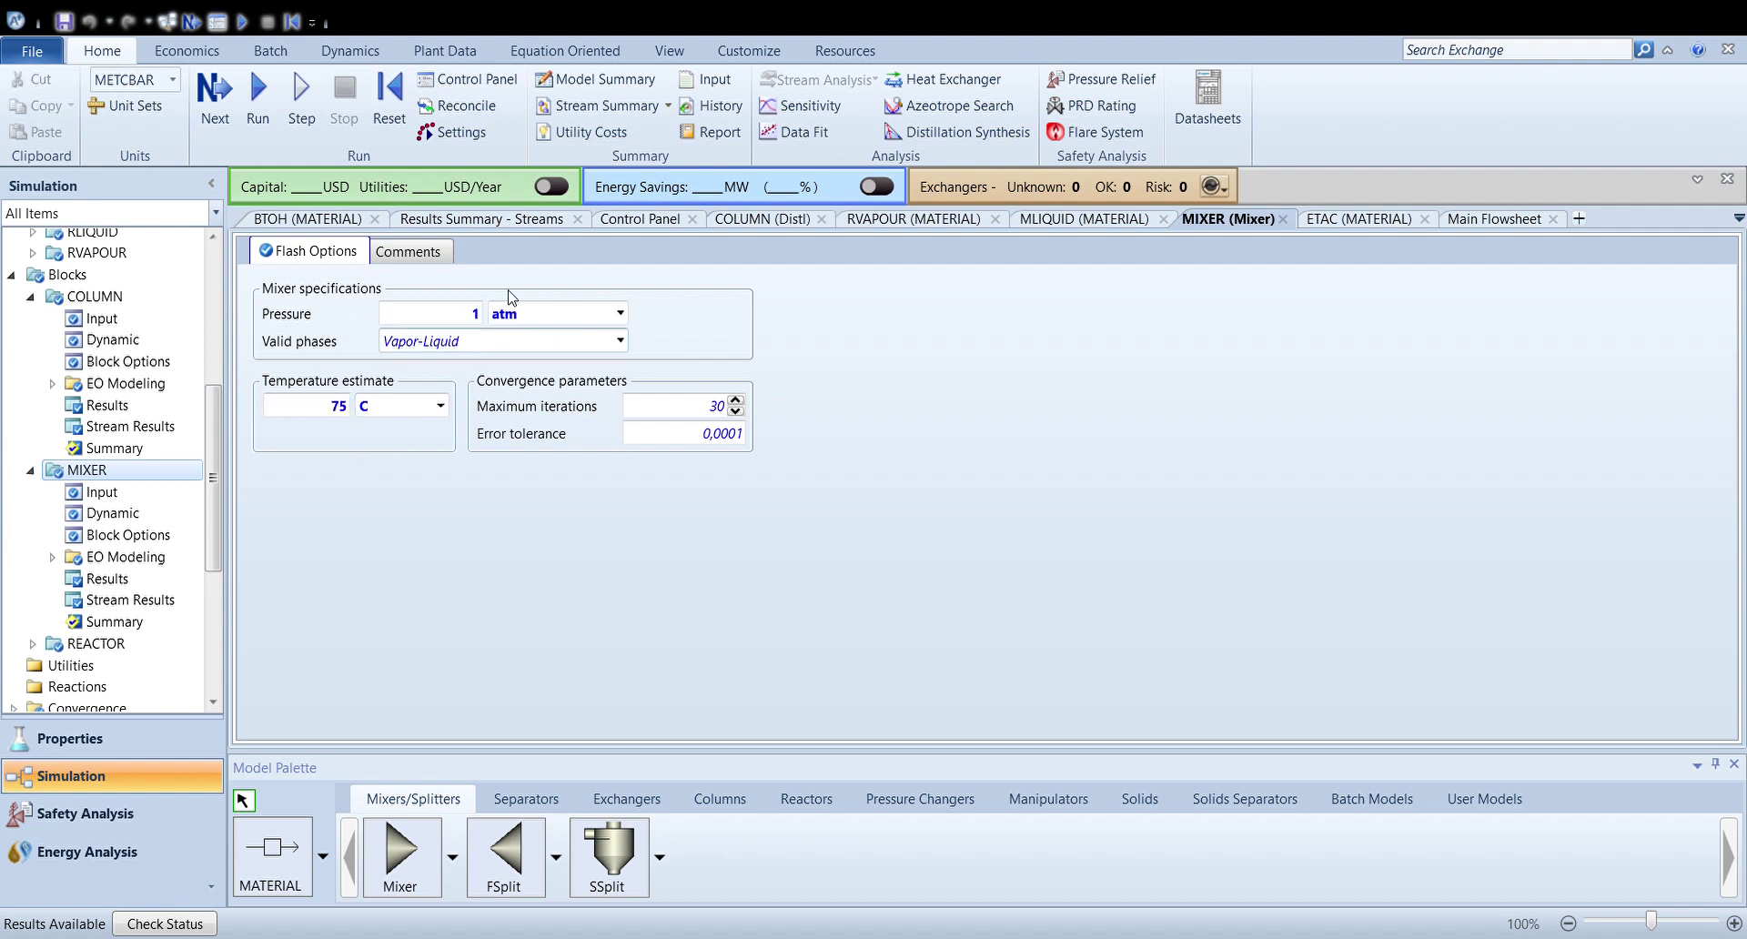
pyautogui.click(1492, 226)
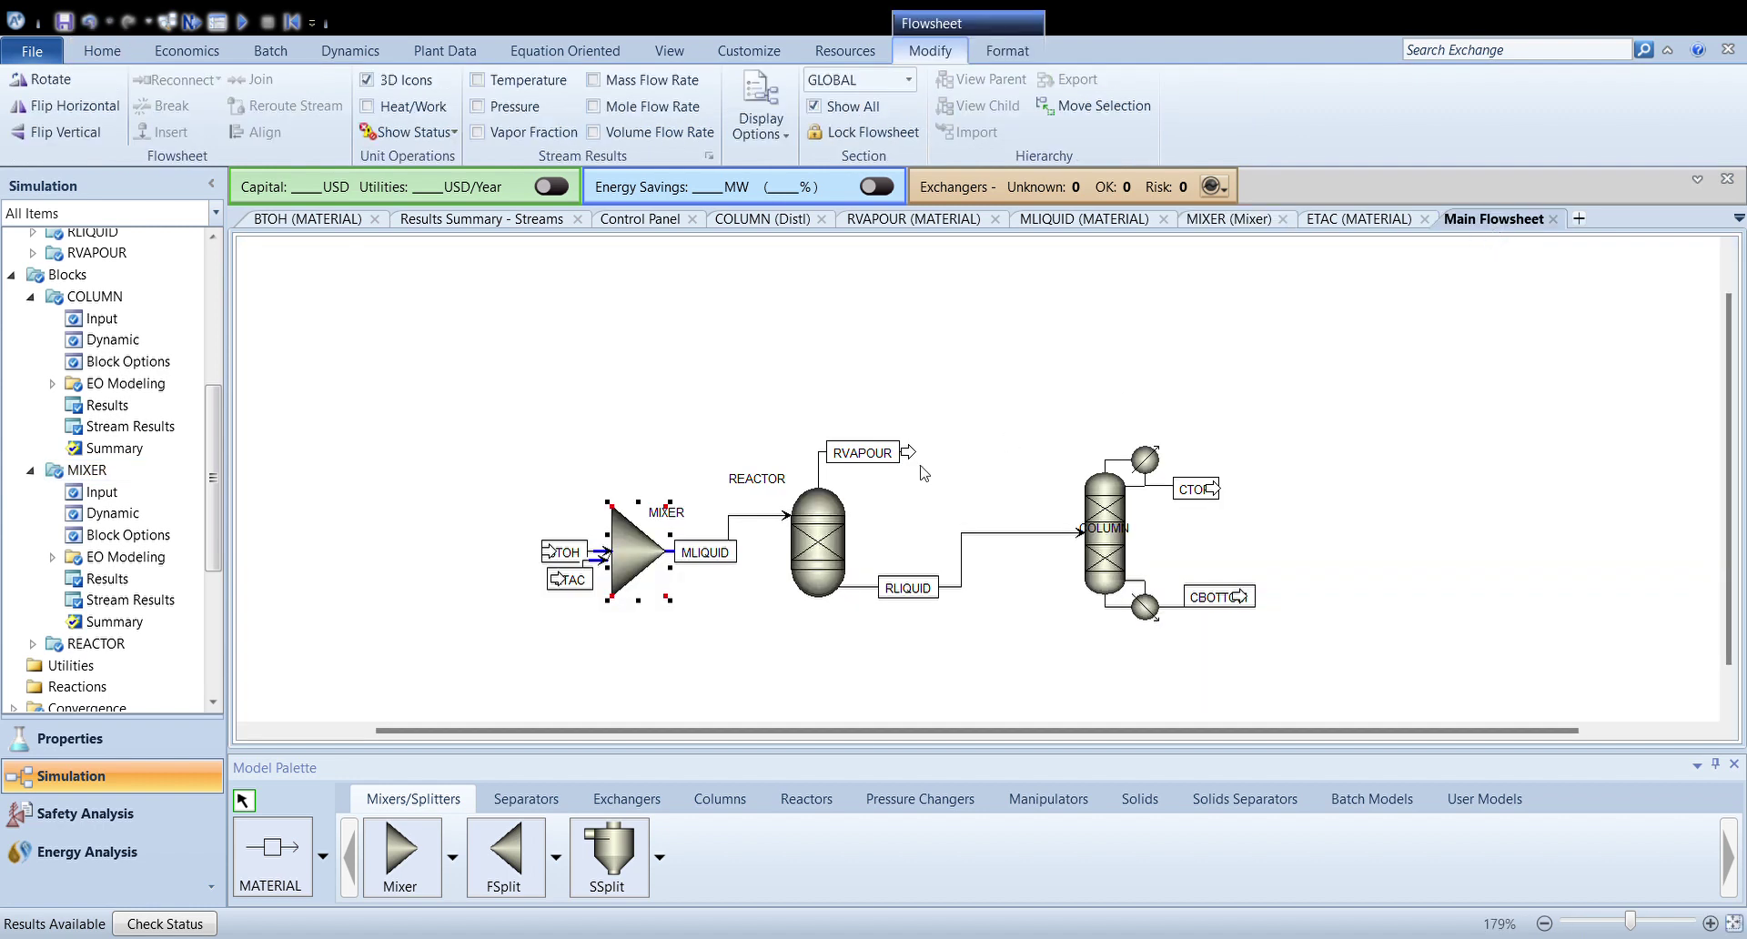
# Examine the REACTOR block's operating temperature, pressure and valid phases, and return to the main flowsheet
pyautogui.click(810, 540)
pyautogui.doubleClick(810, 539)
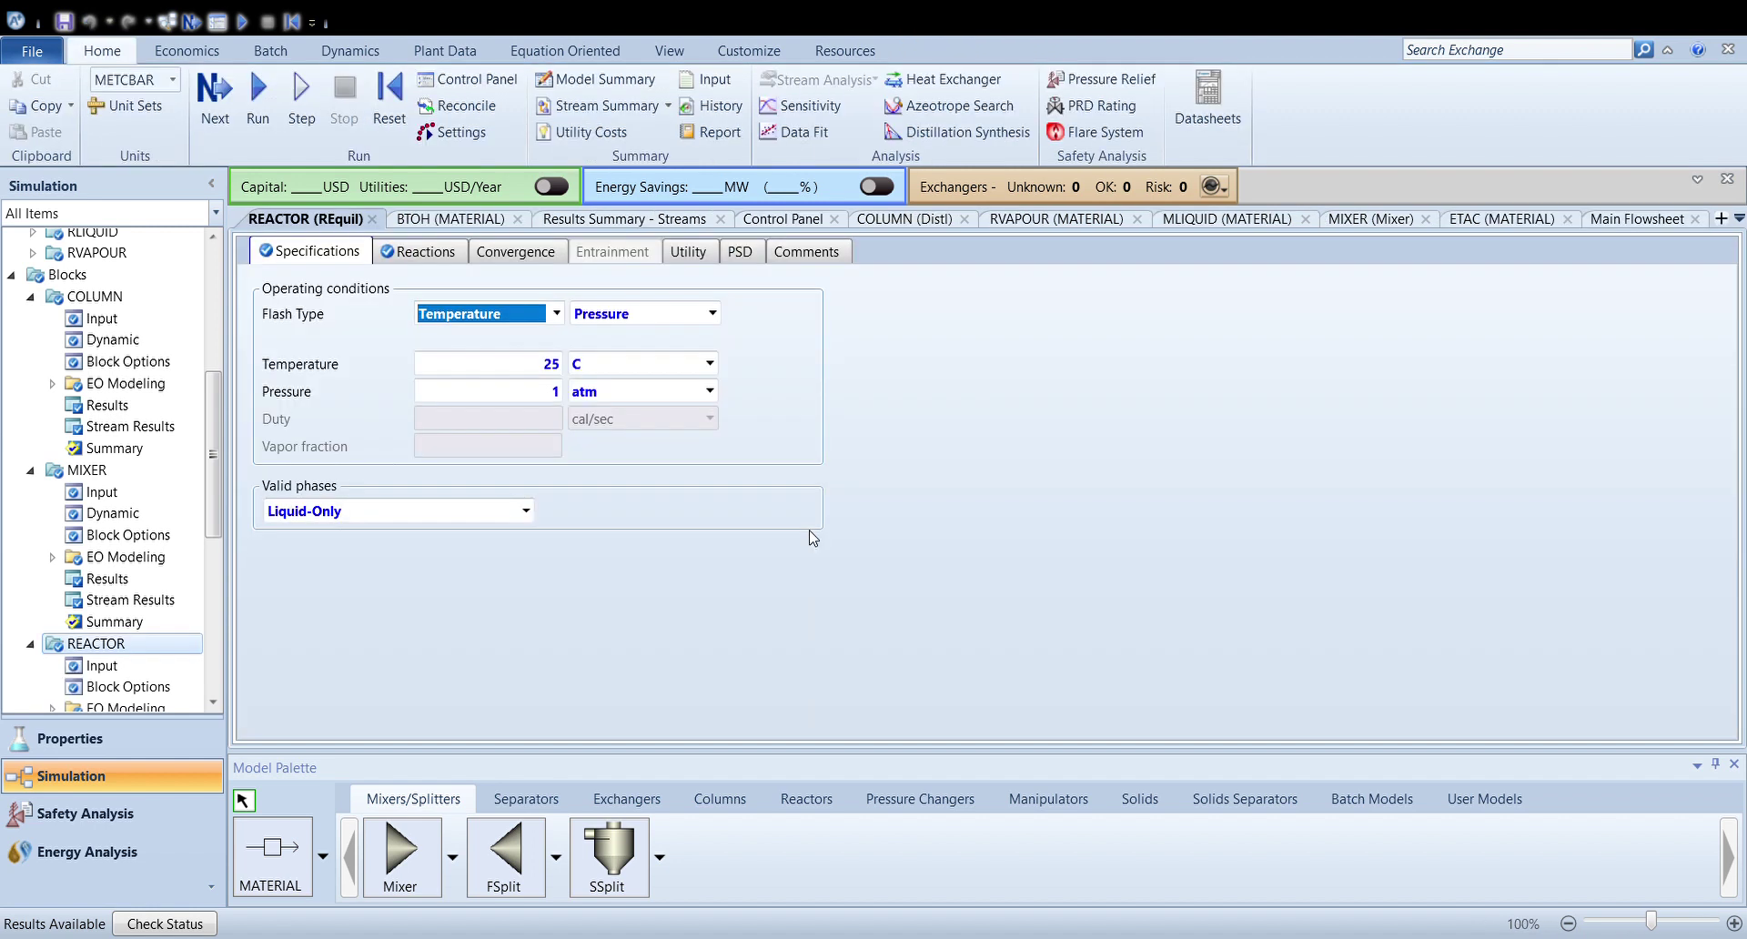
pyautogui.click(522, 367)
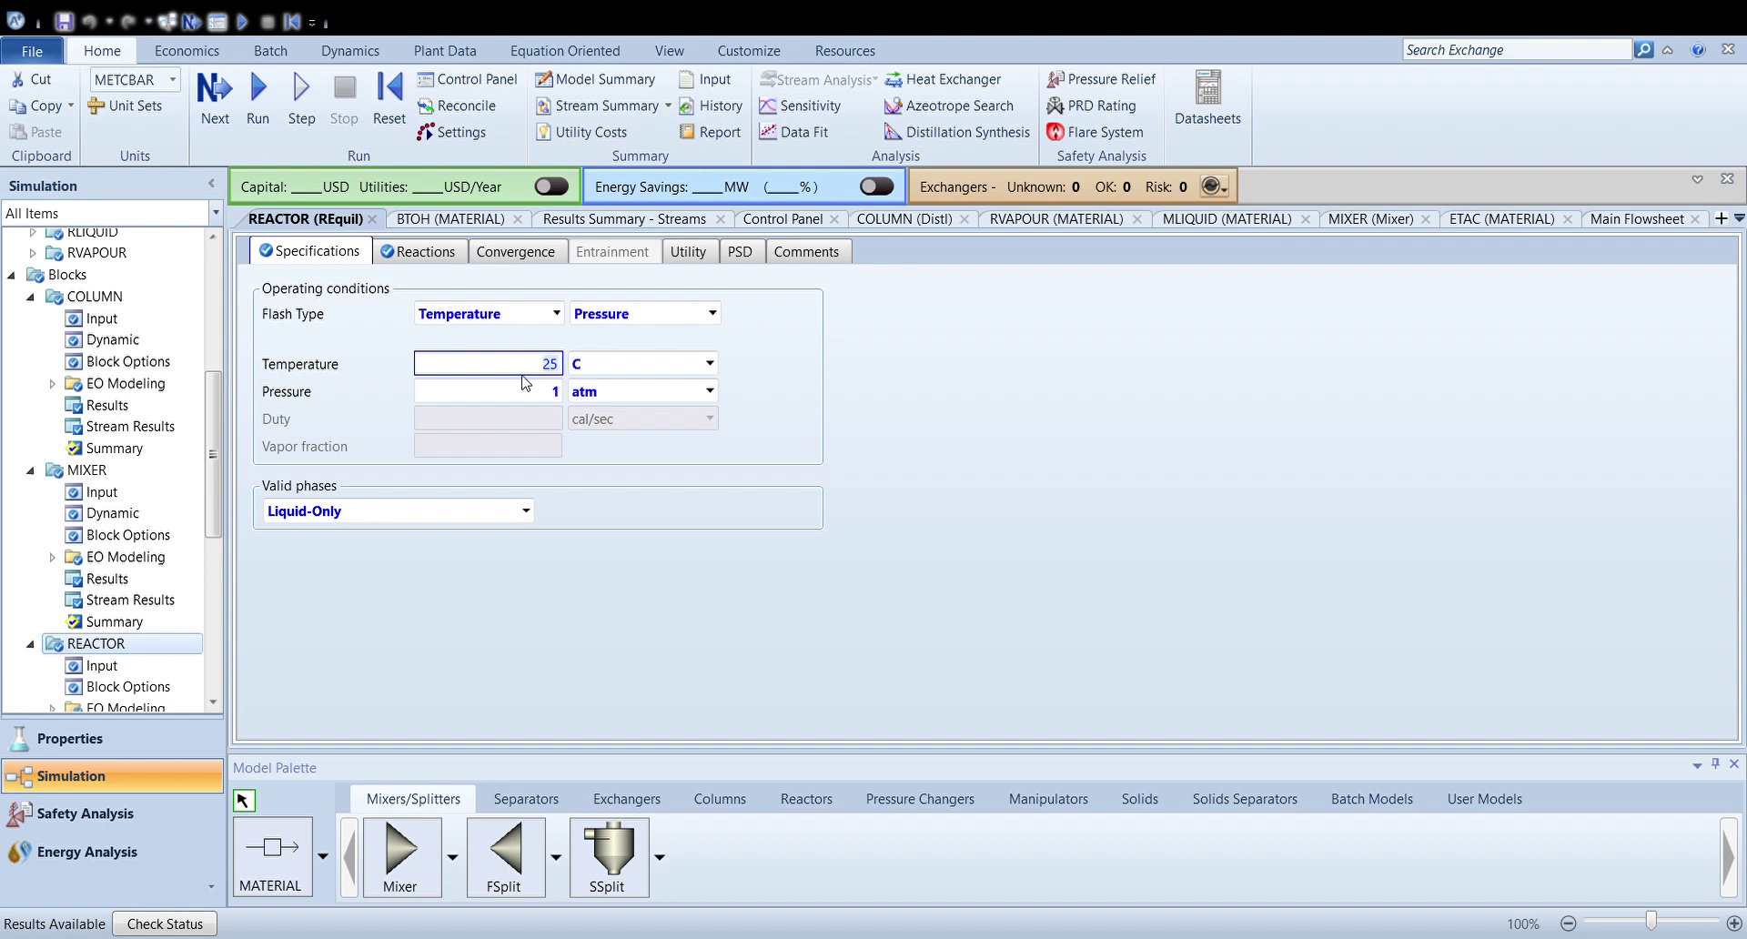
pyautogui.click(530, 392)
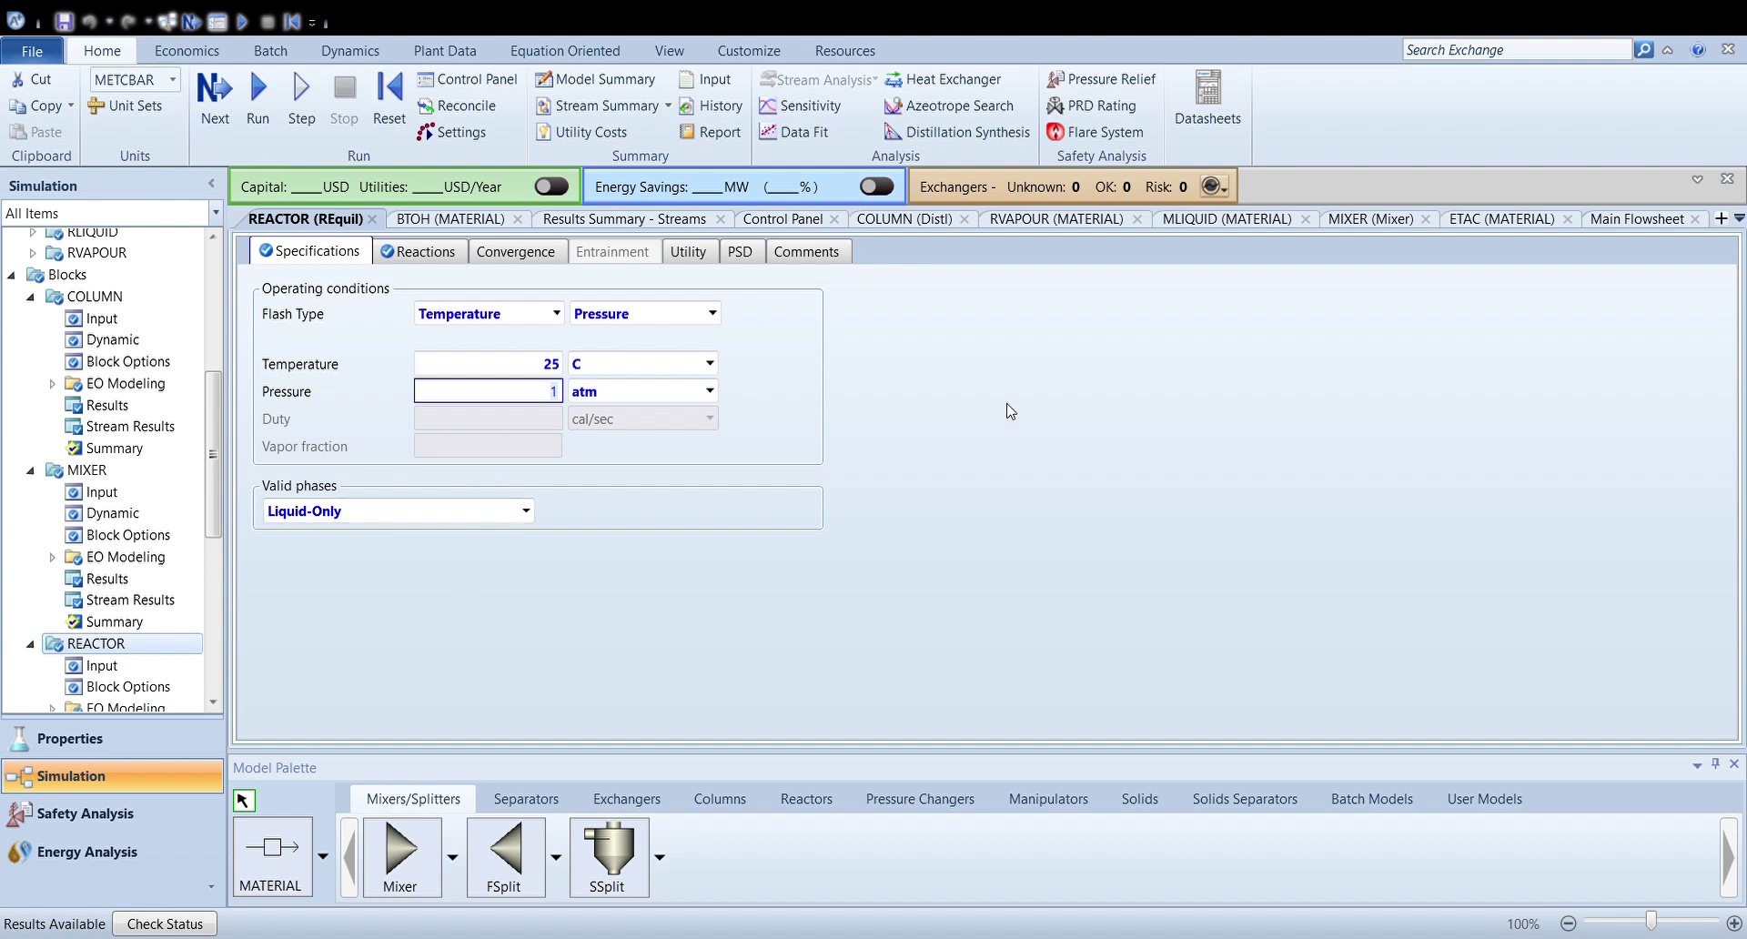
pyautogui.click(1668, 219)
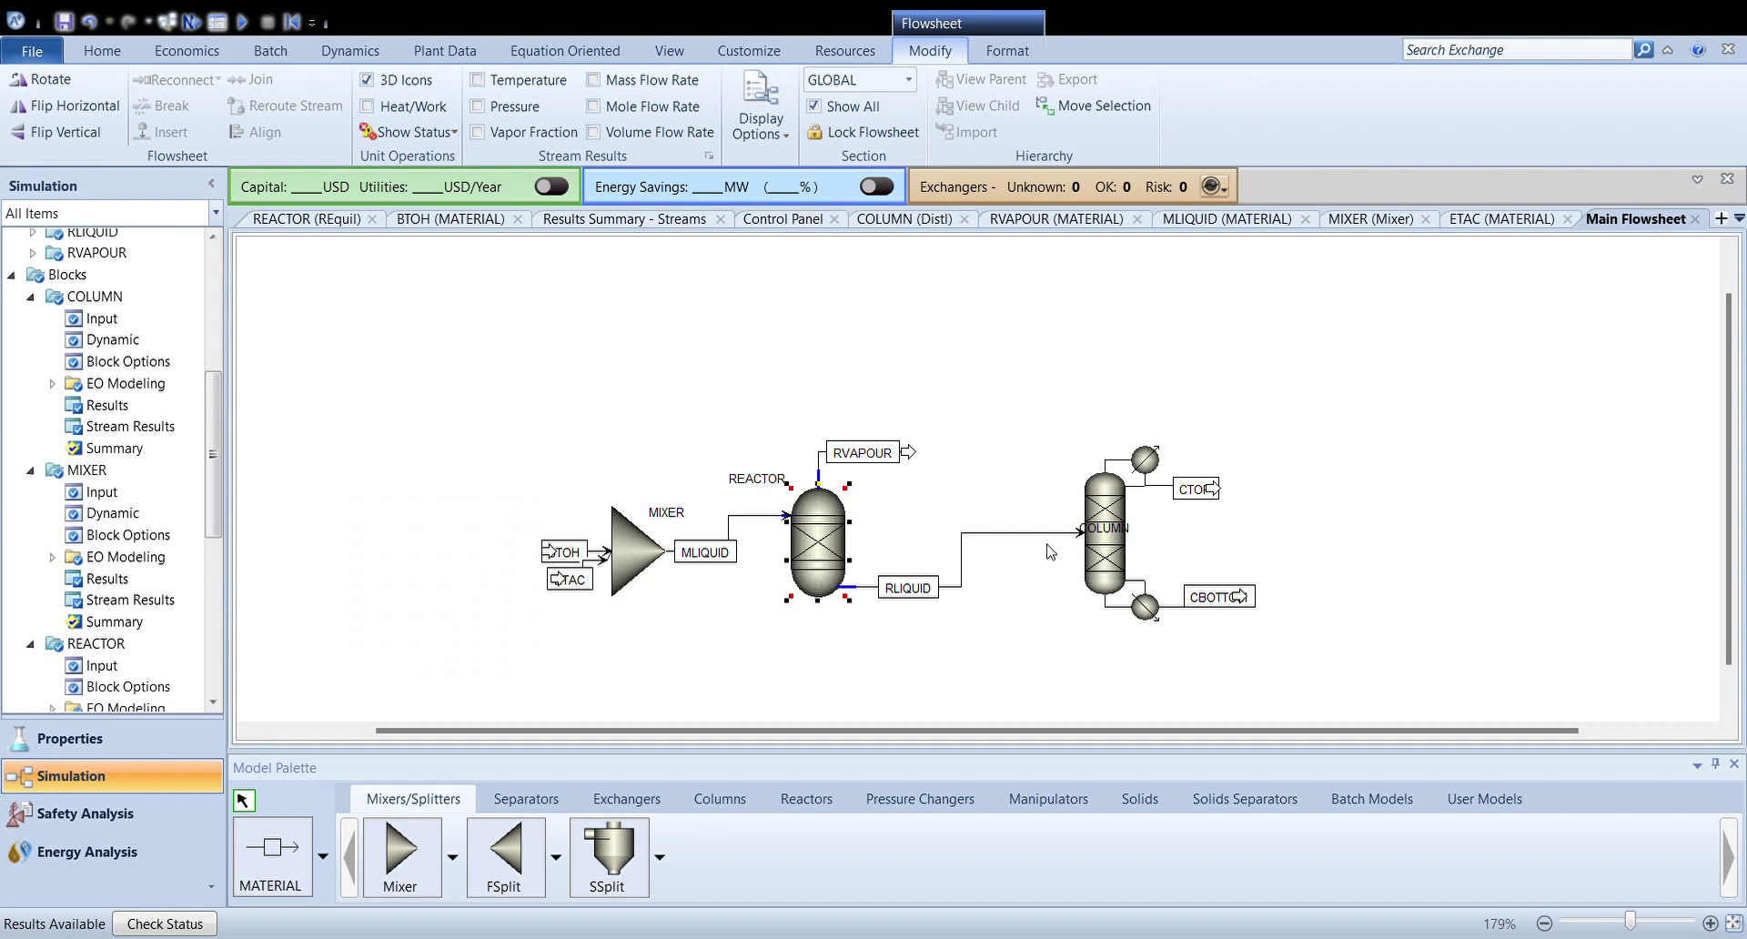
# Examine the COLUMN block's stage, reflux, distillate ratio and condenser and reboiler pressure specifications, and return to the main flowsheet
pyautogui.click(1114, 486)
pyautogui.doubleClick(1114, 486)
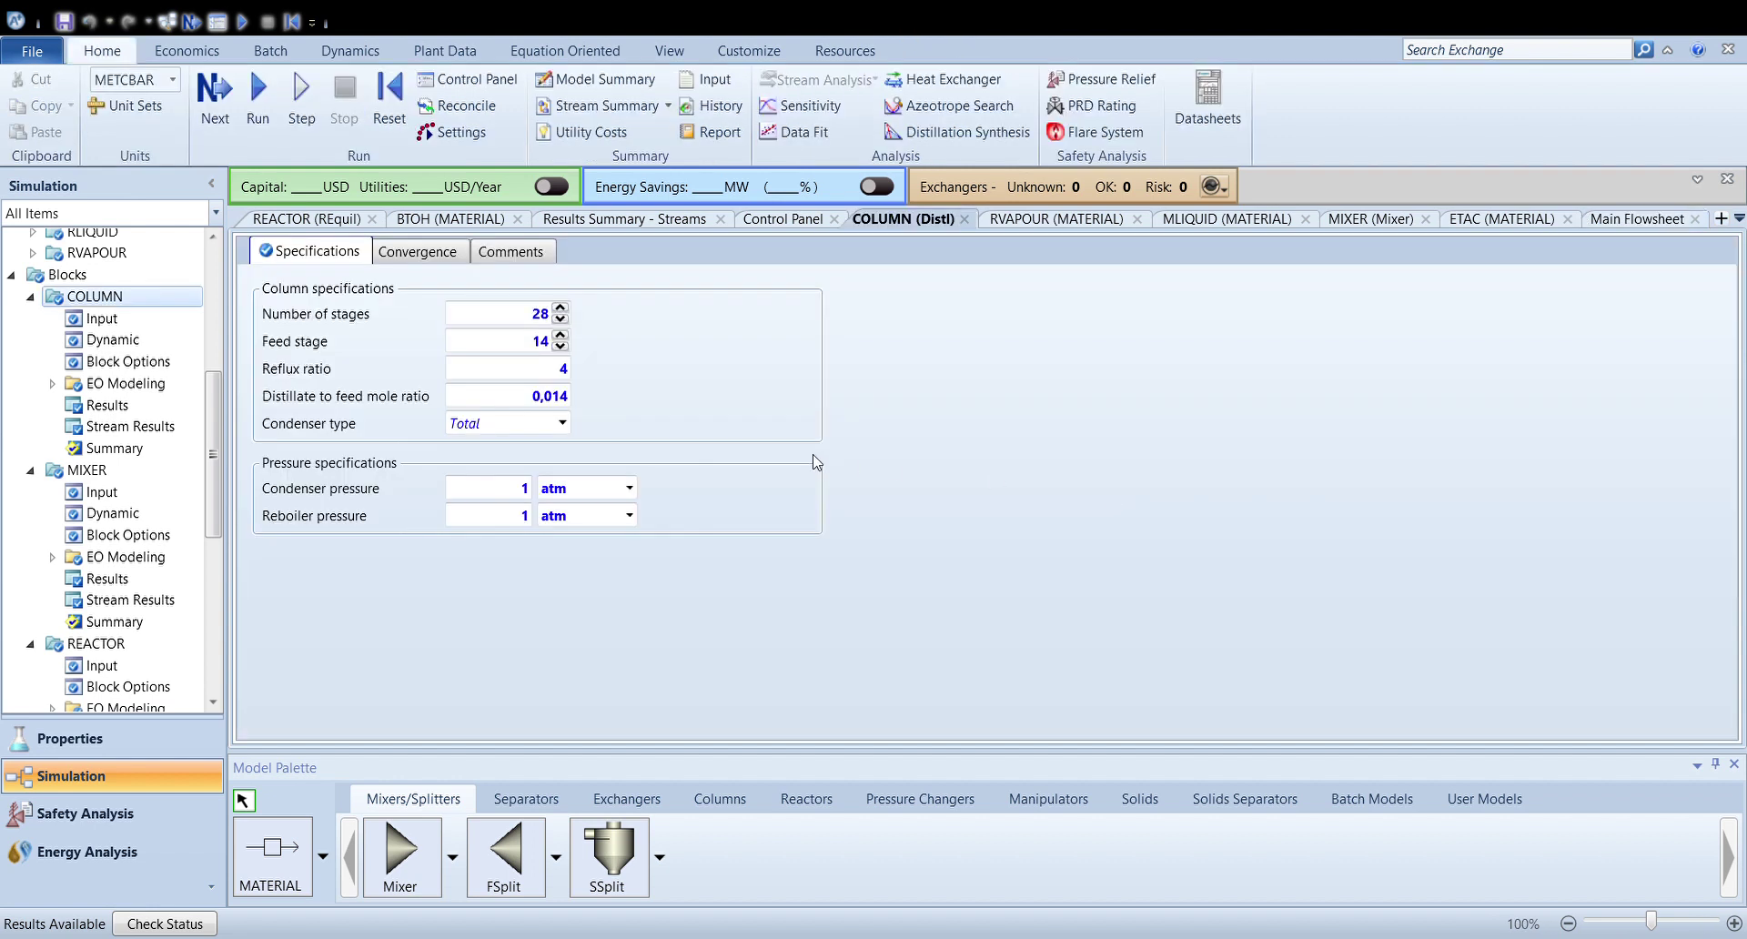
pyautogui.click(528, 393)
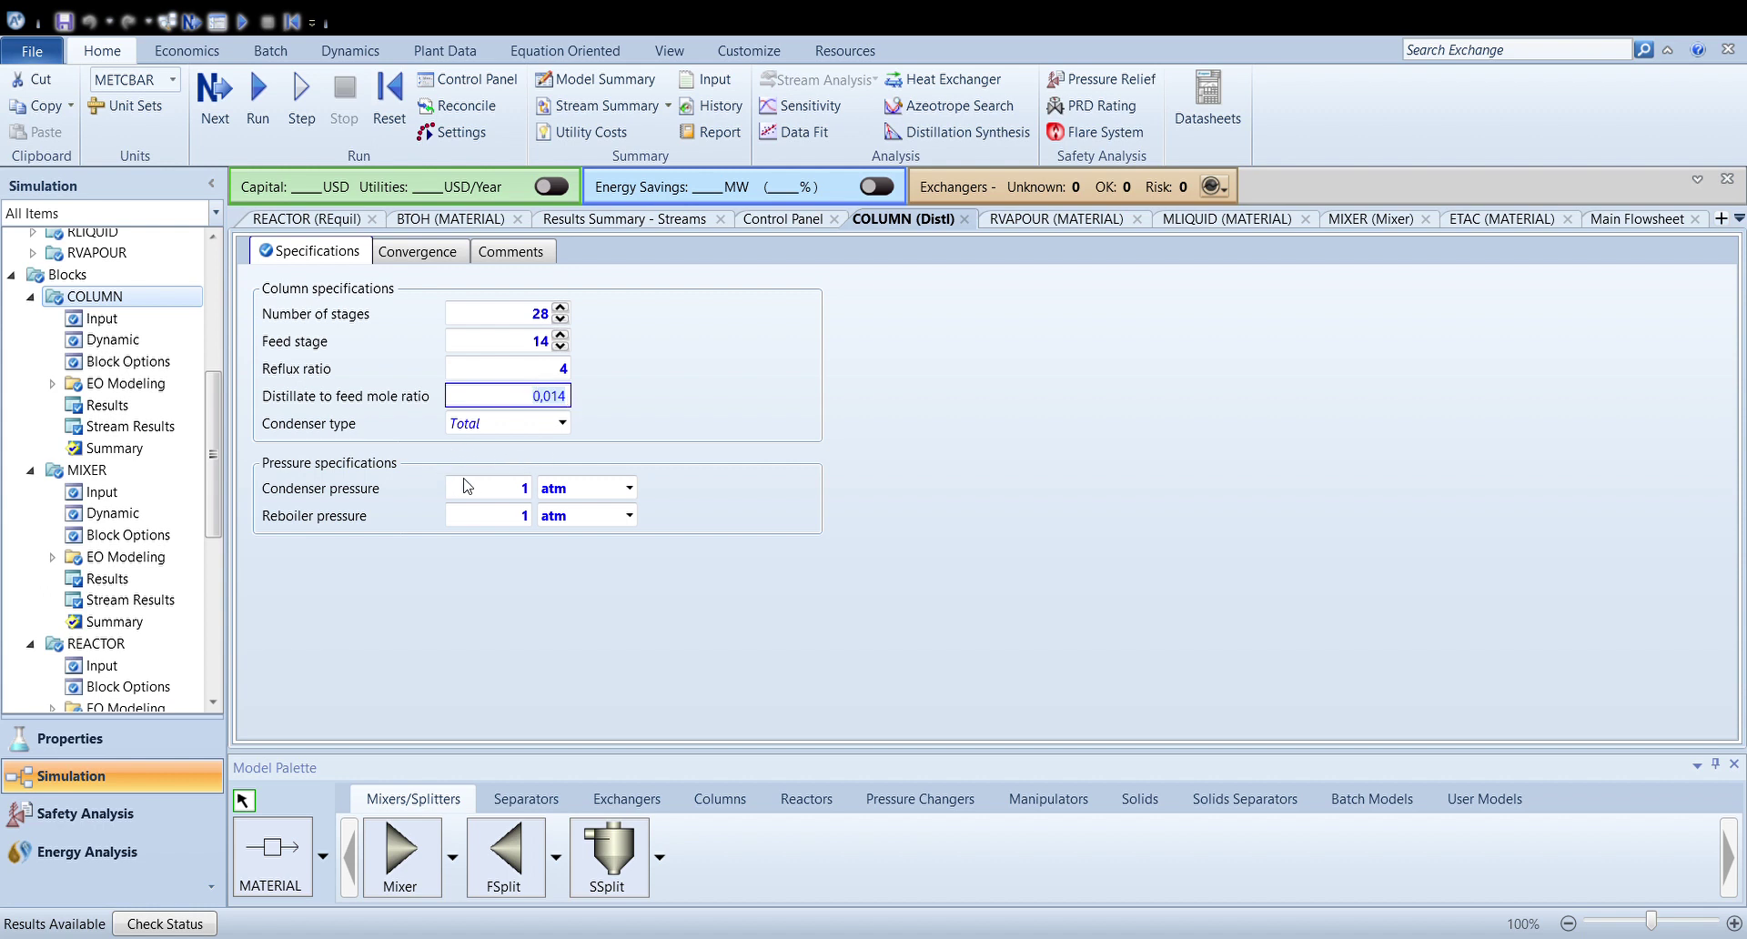
pyautogui.click(495, 491)
pyautogui.click(521, 516)
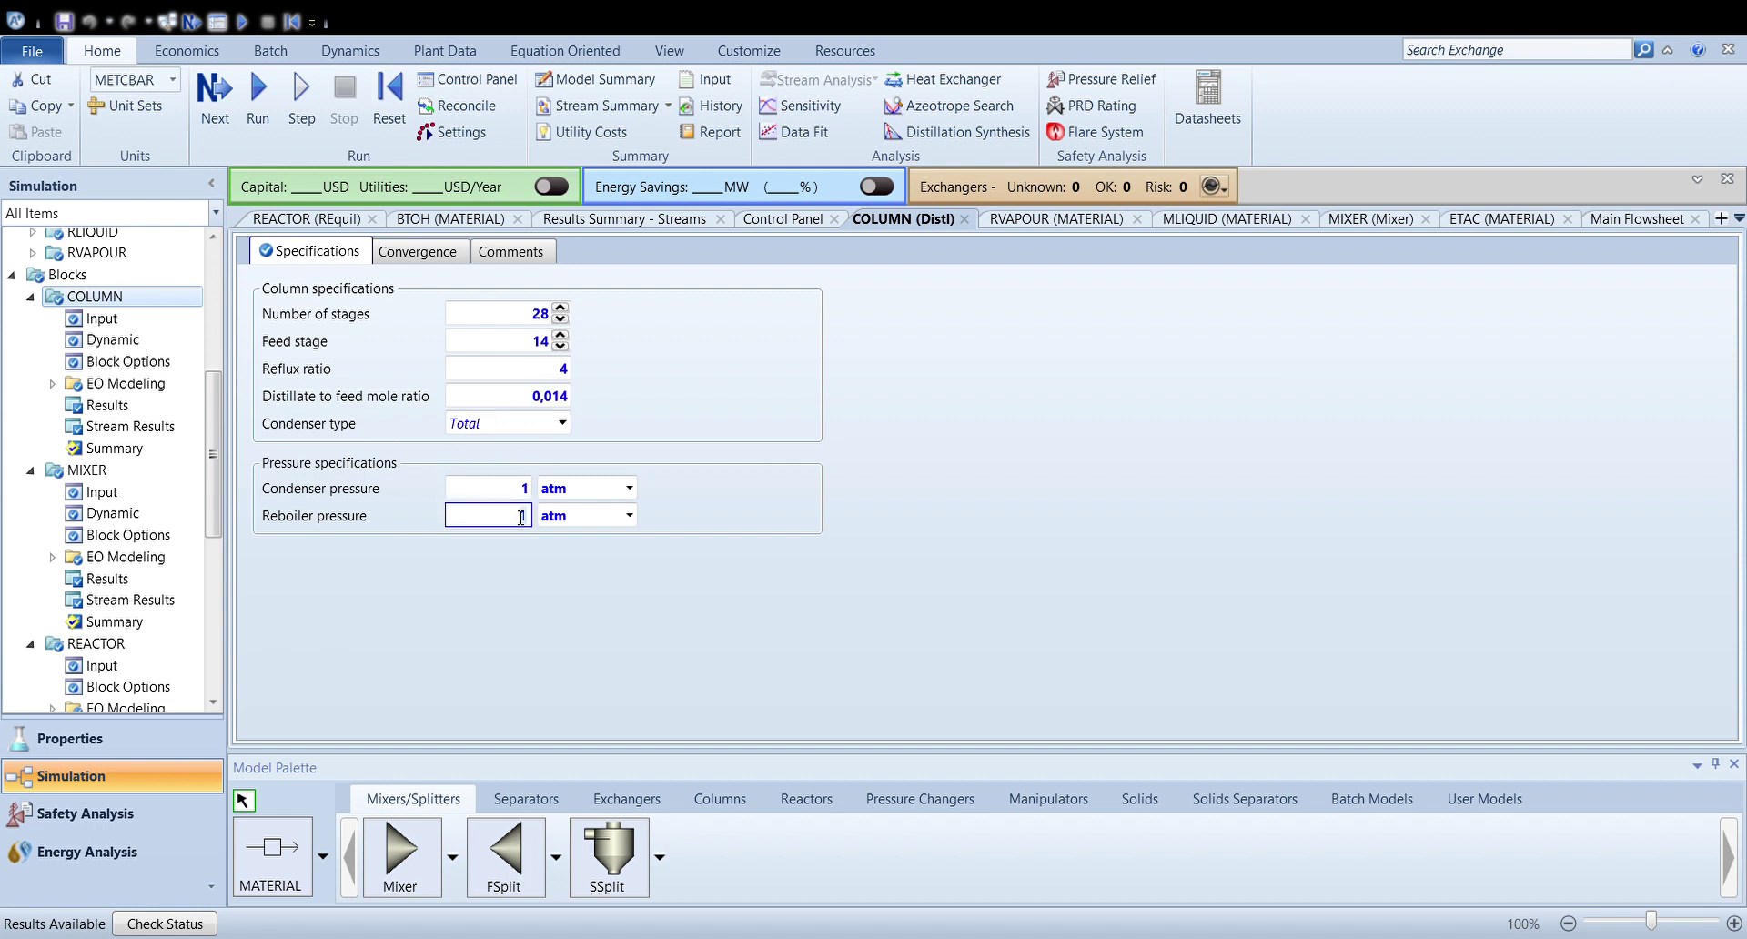
pyautogui.click(1634, 227)
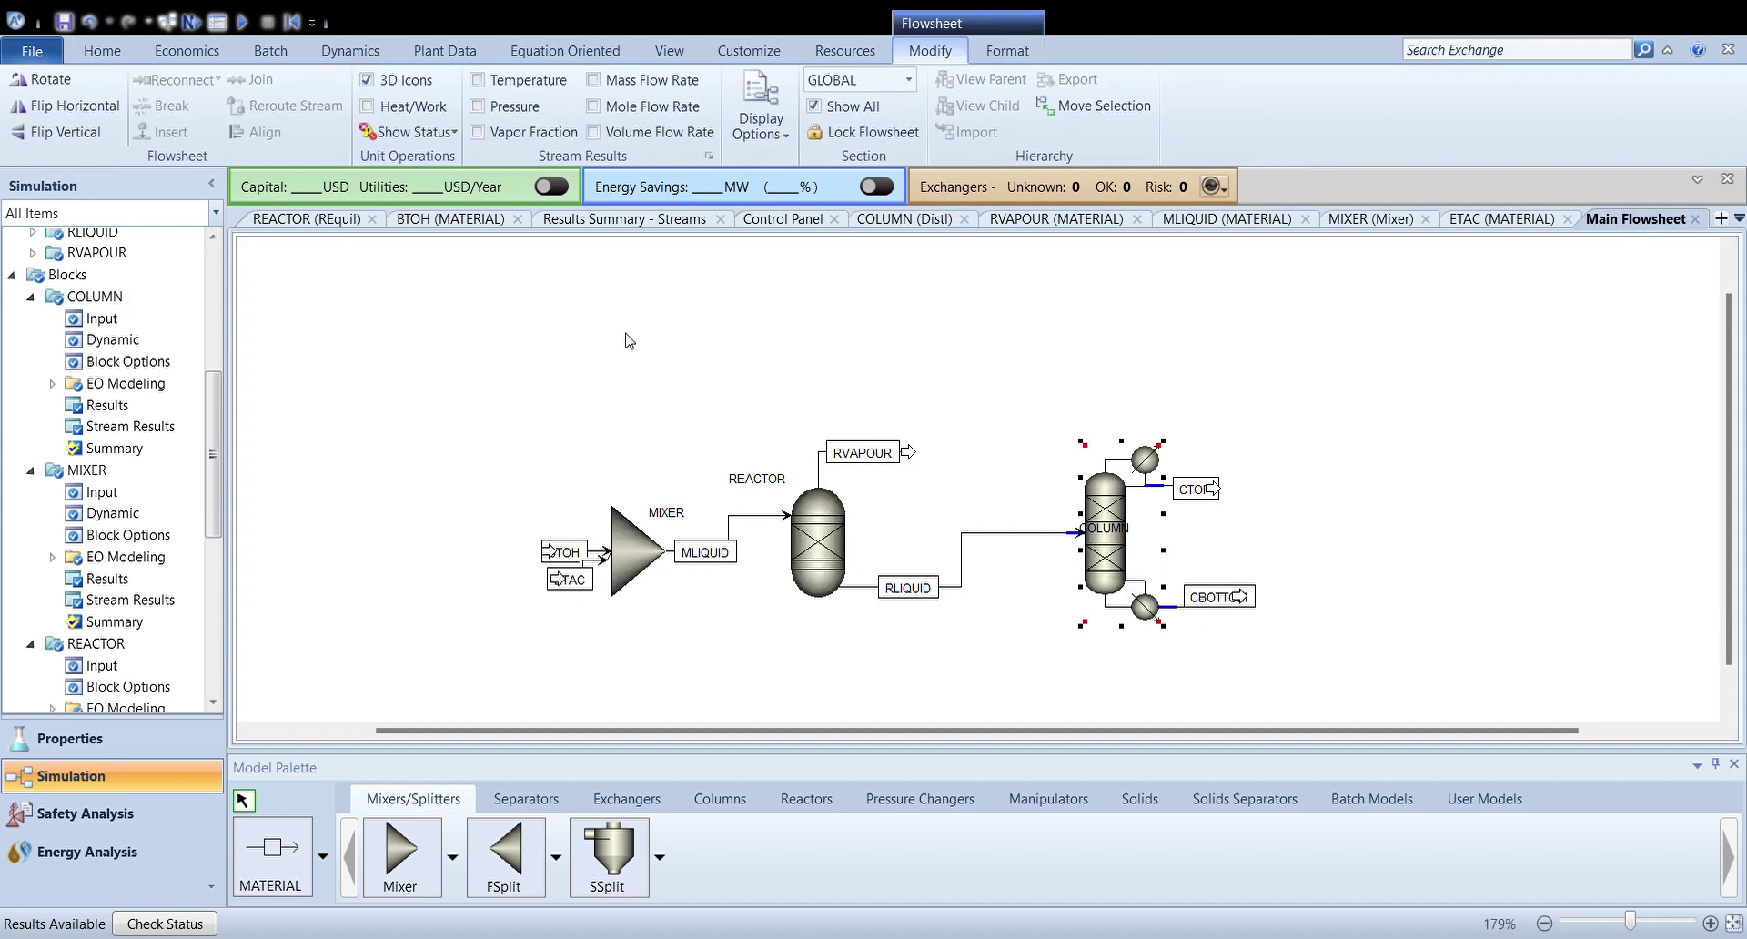
# Examine the stream summary results for all streams, expanding the mole flows to compare each component's flow
pyautogui.click(794, 419)
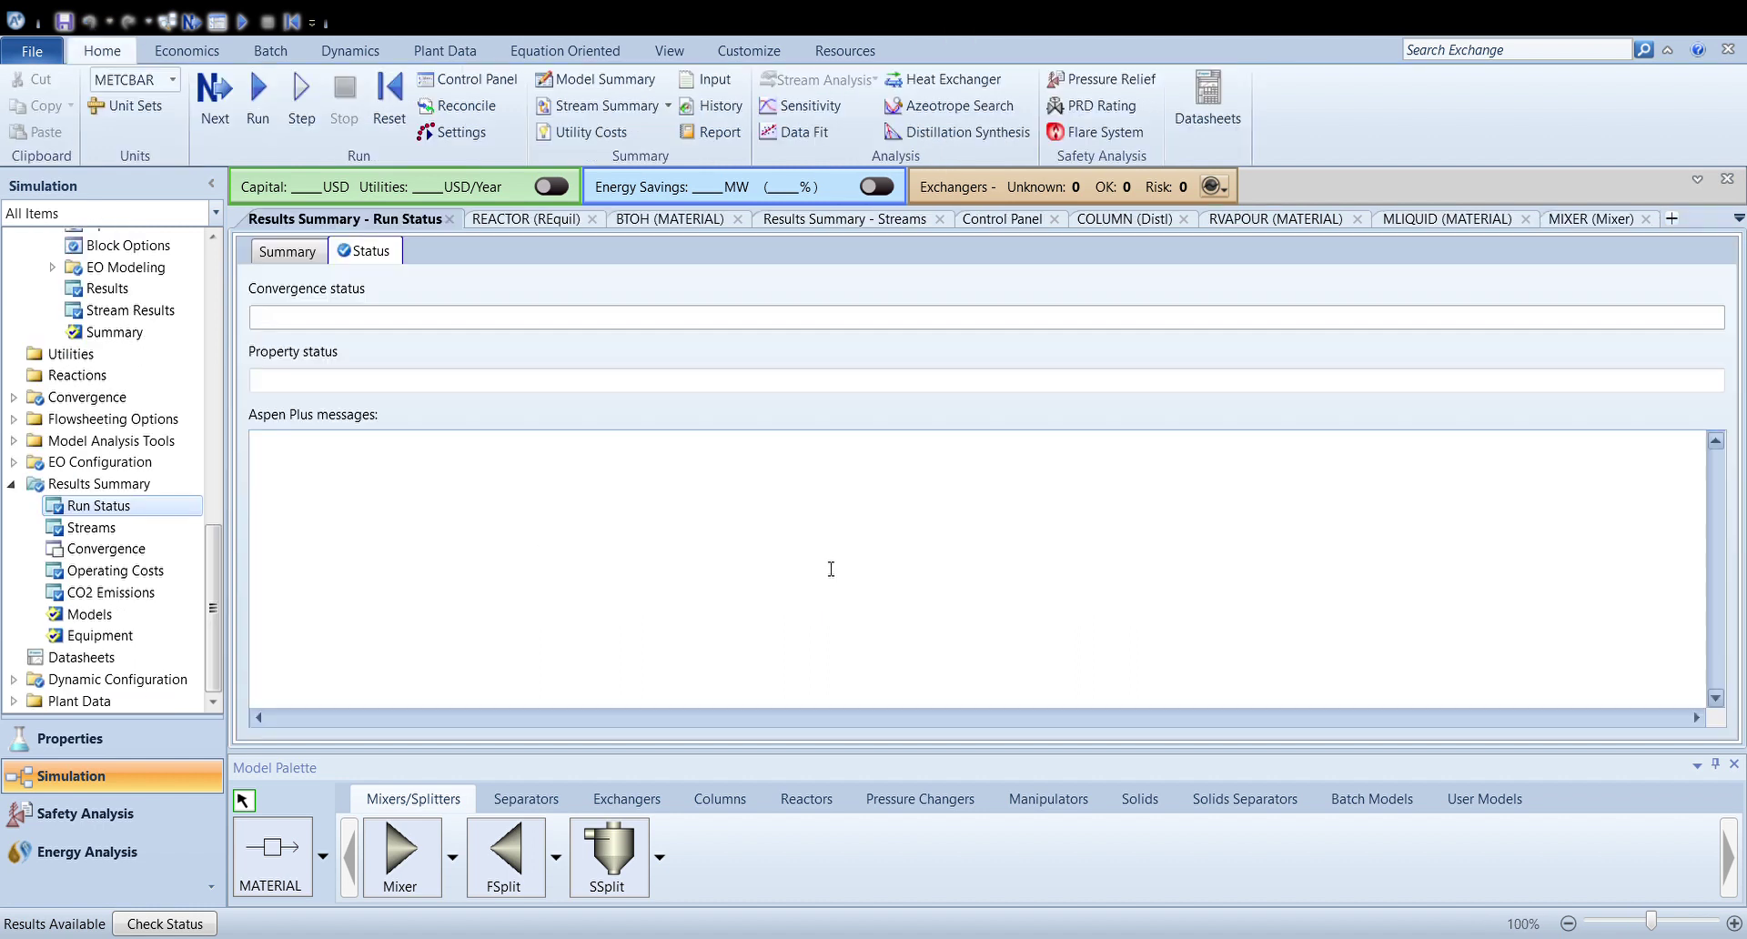
pyautogui.click(604, 117)
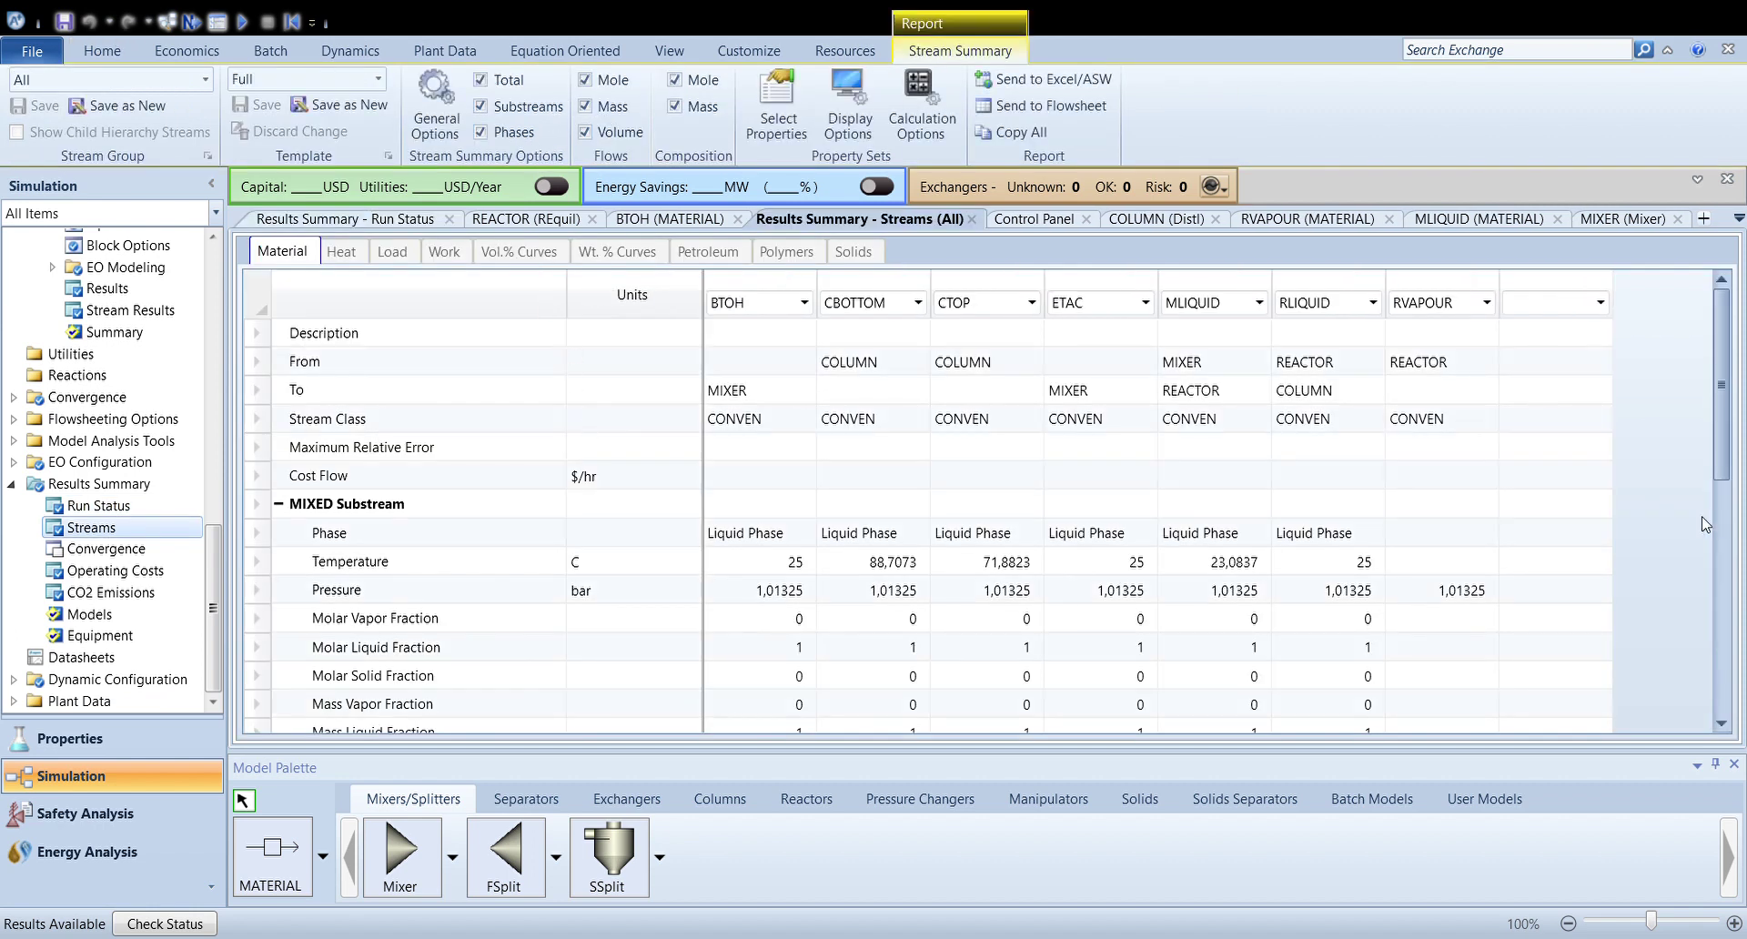
pyautogui.moveTo(1727, 484); pyautogui.dragTo(1730, 516)
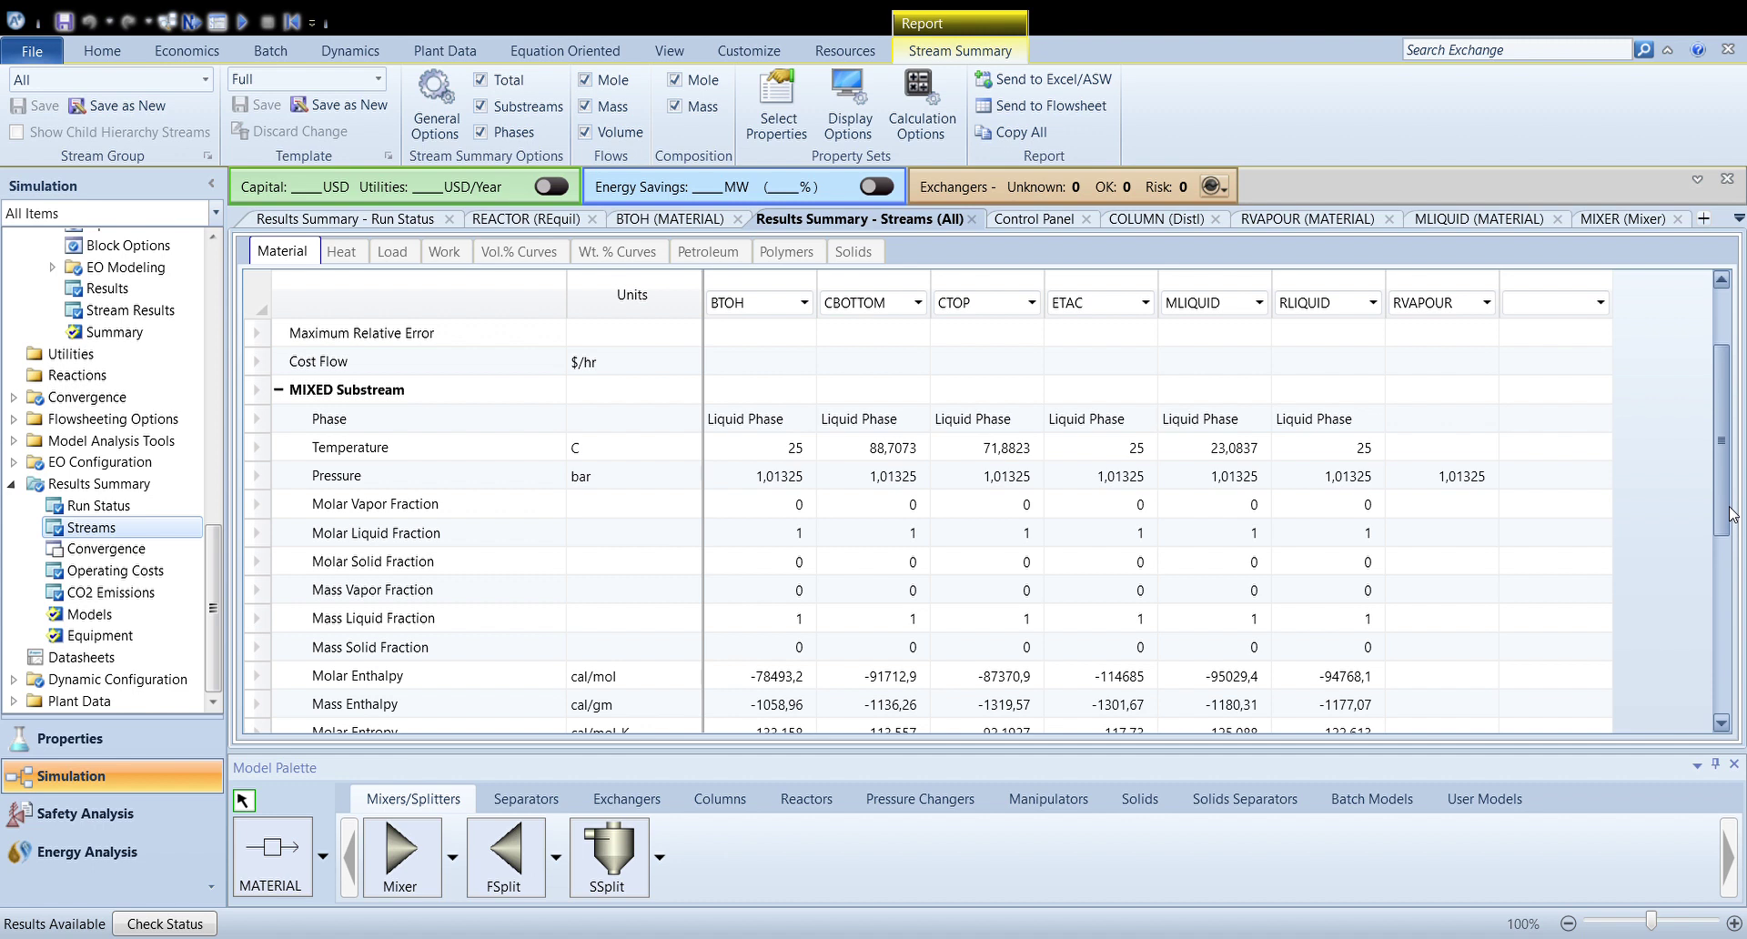
pyautogui.moveTo(1731, 515); pyautogui.dragTo(1726, 517)
pyautogui.moveTo(1720, 496); pyautogui.dragTo(1741, 671)
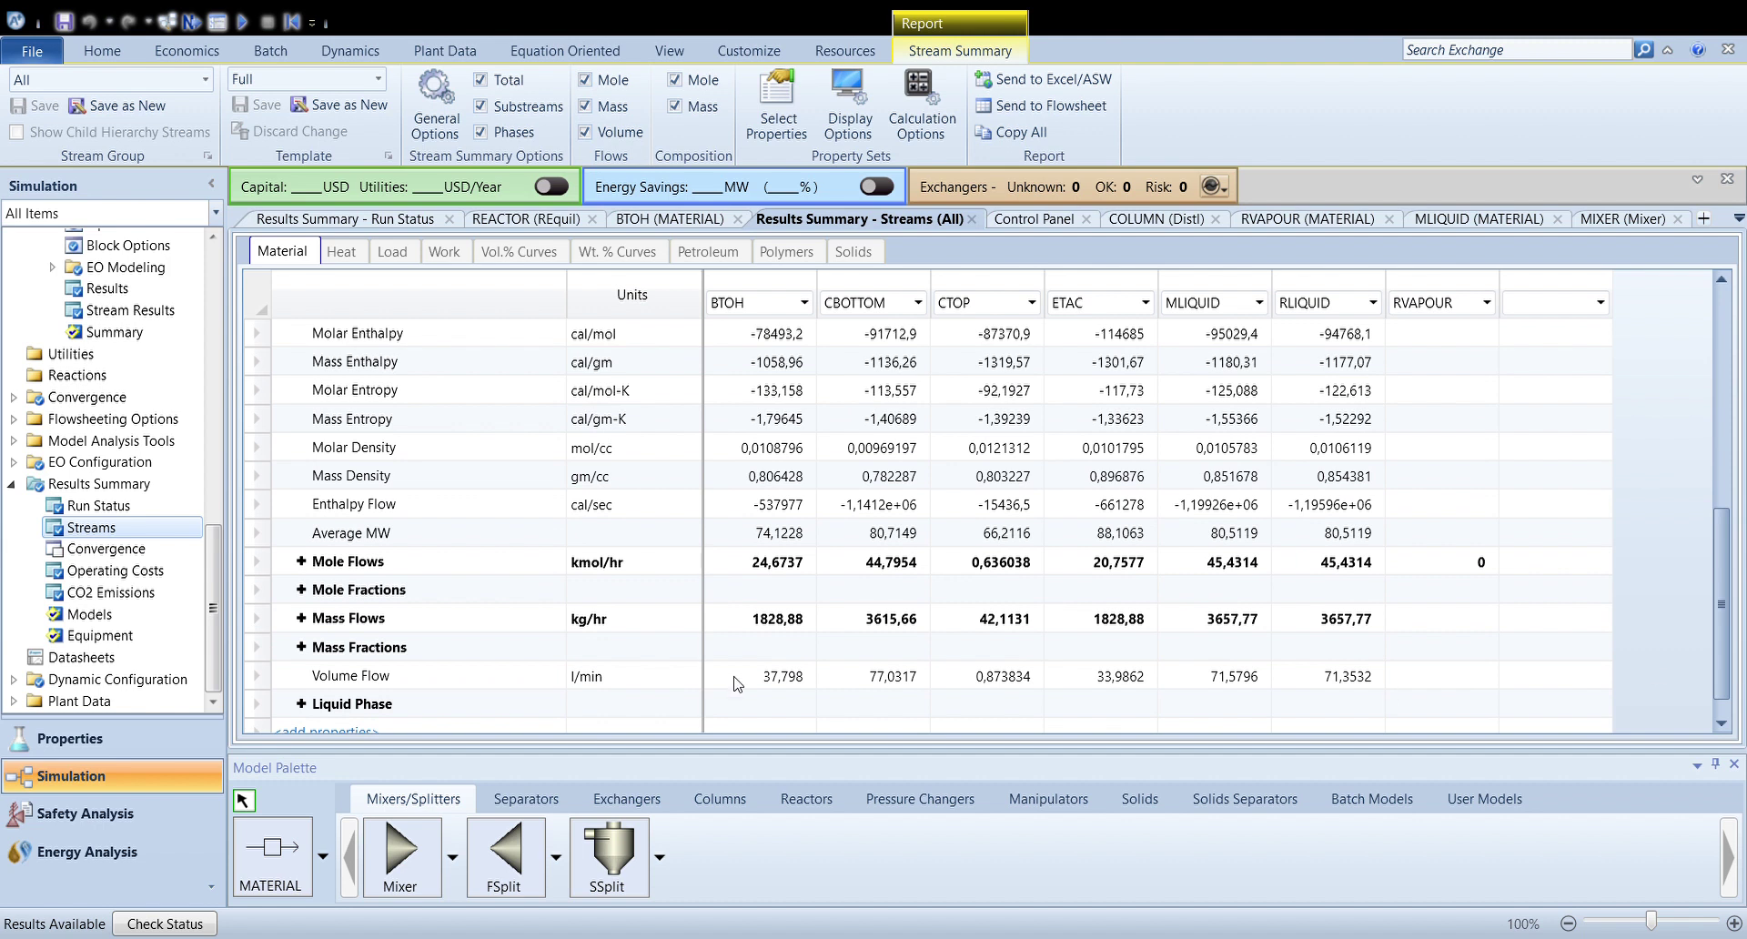
pyautogui.click(302, 561)
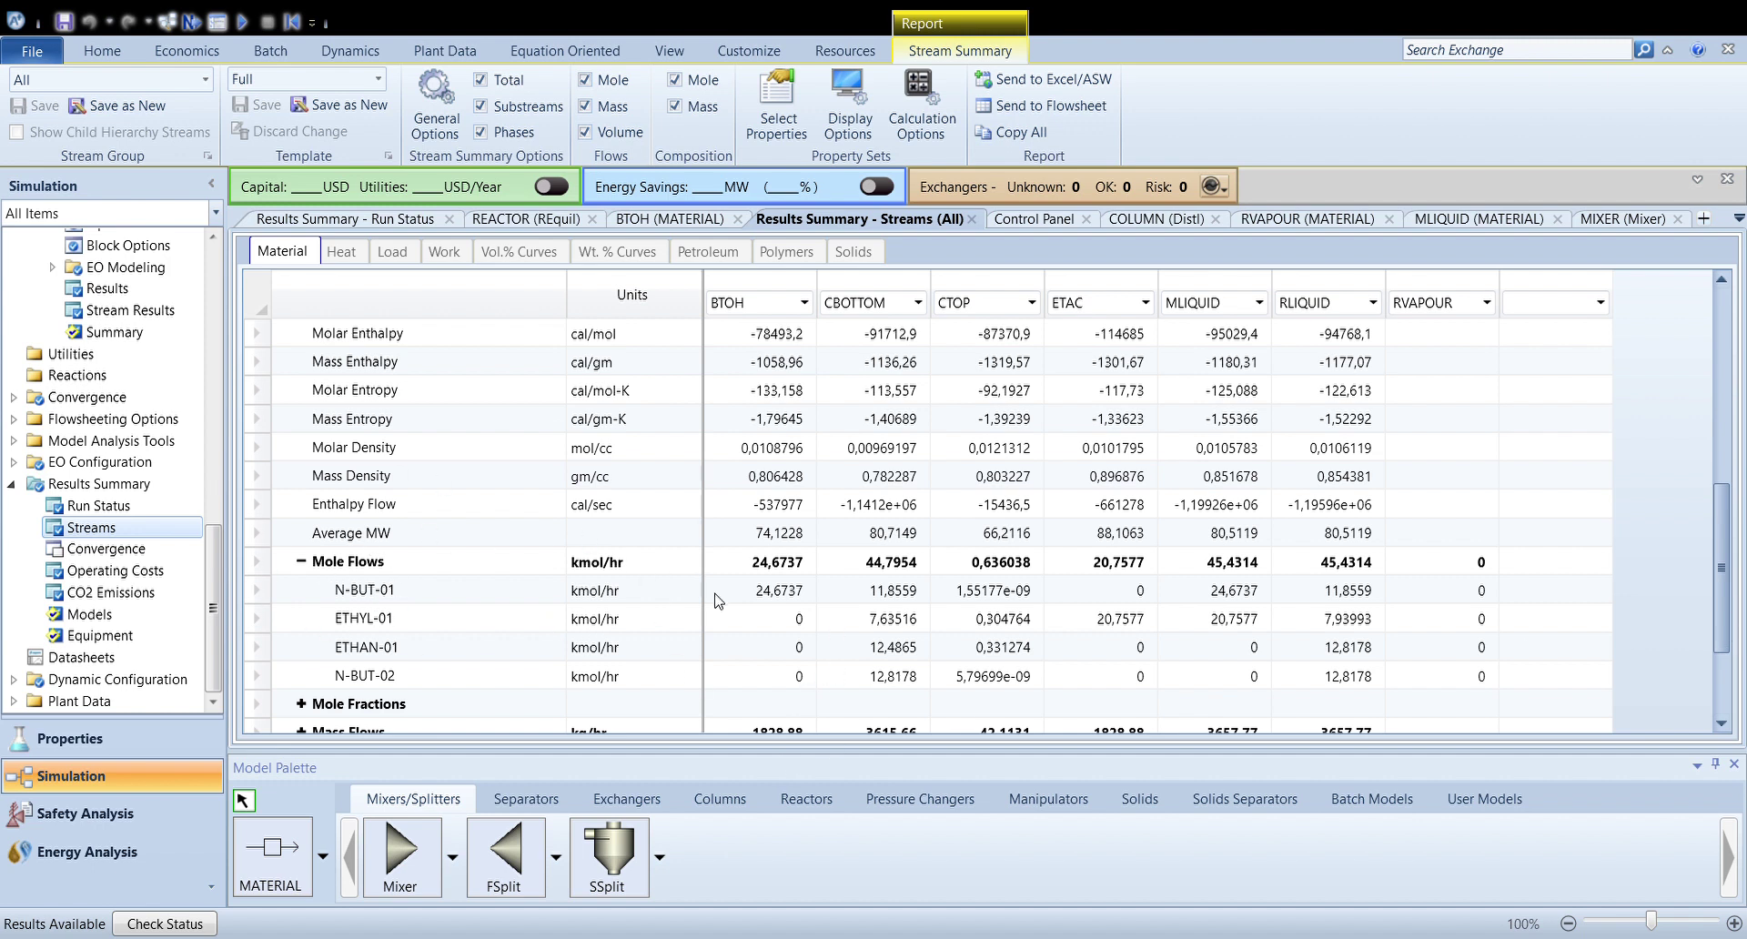
pyautogui.click(895, 599)
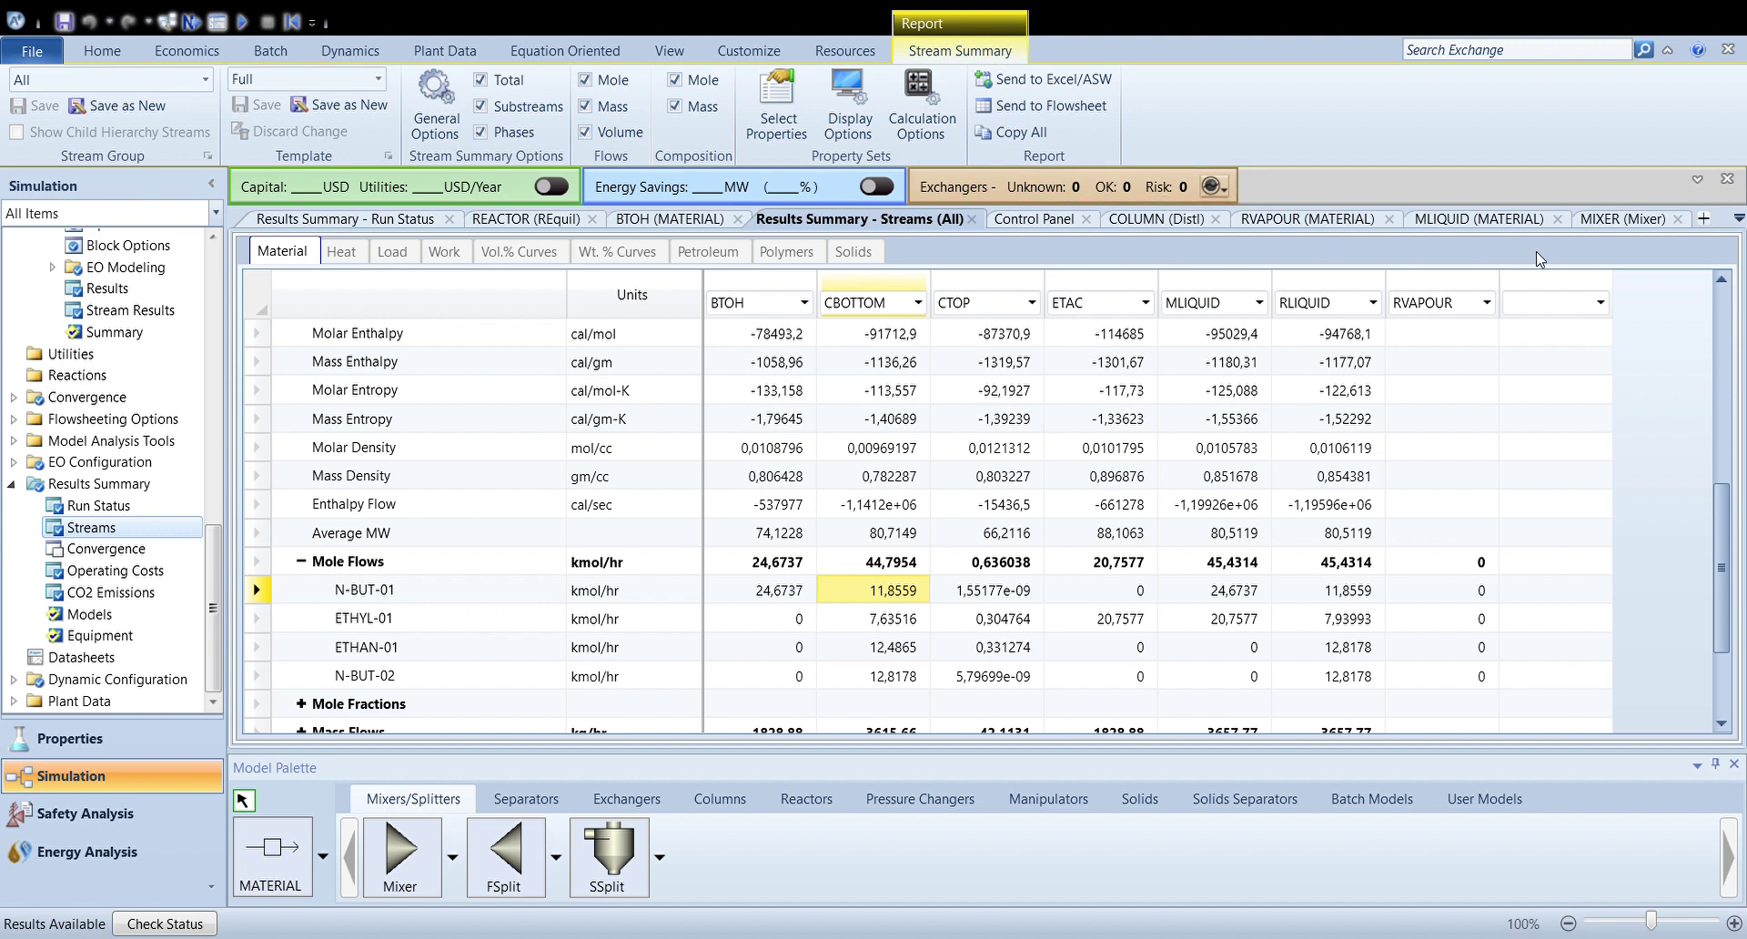
# Close the MIXER and ETAC forms, and delete all blocks and streams from the main flowsheet
pyautogui.click(1679, 221)
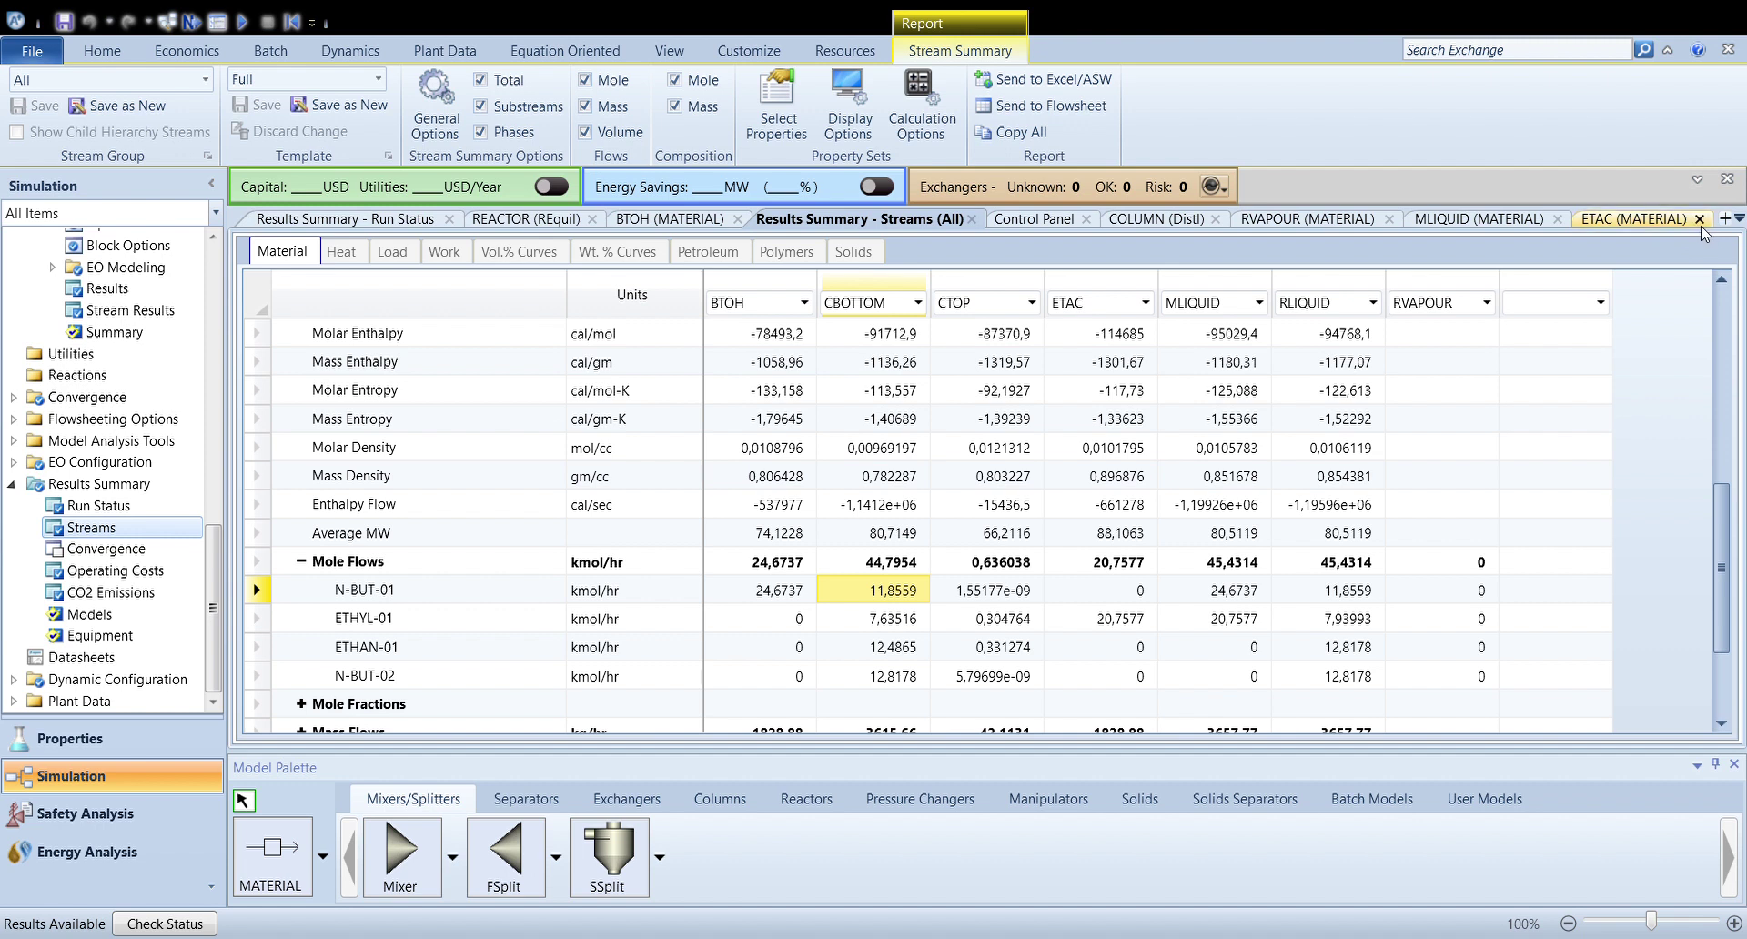
pyautogui.click(1698, 220)
pyautogui.click(1616, 220)
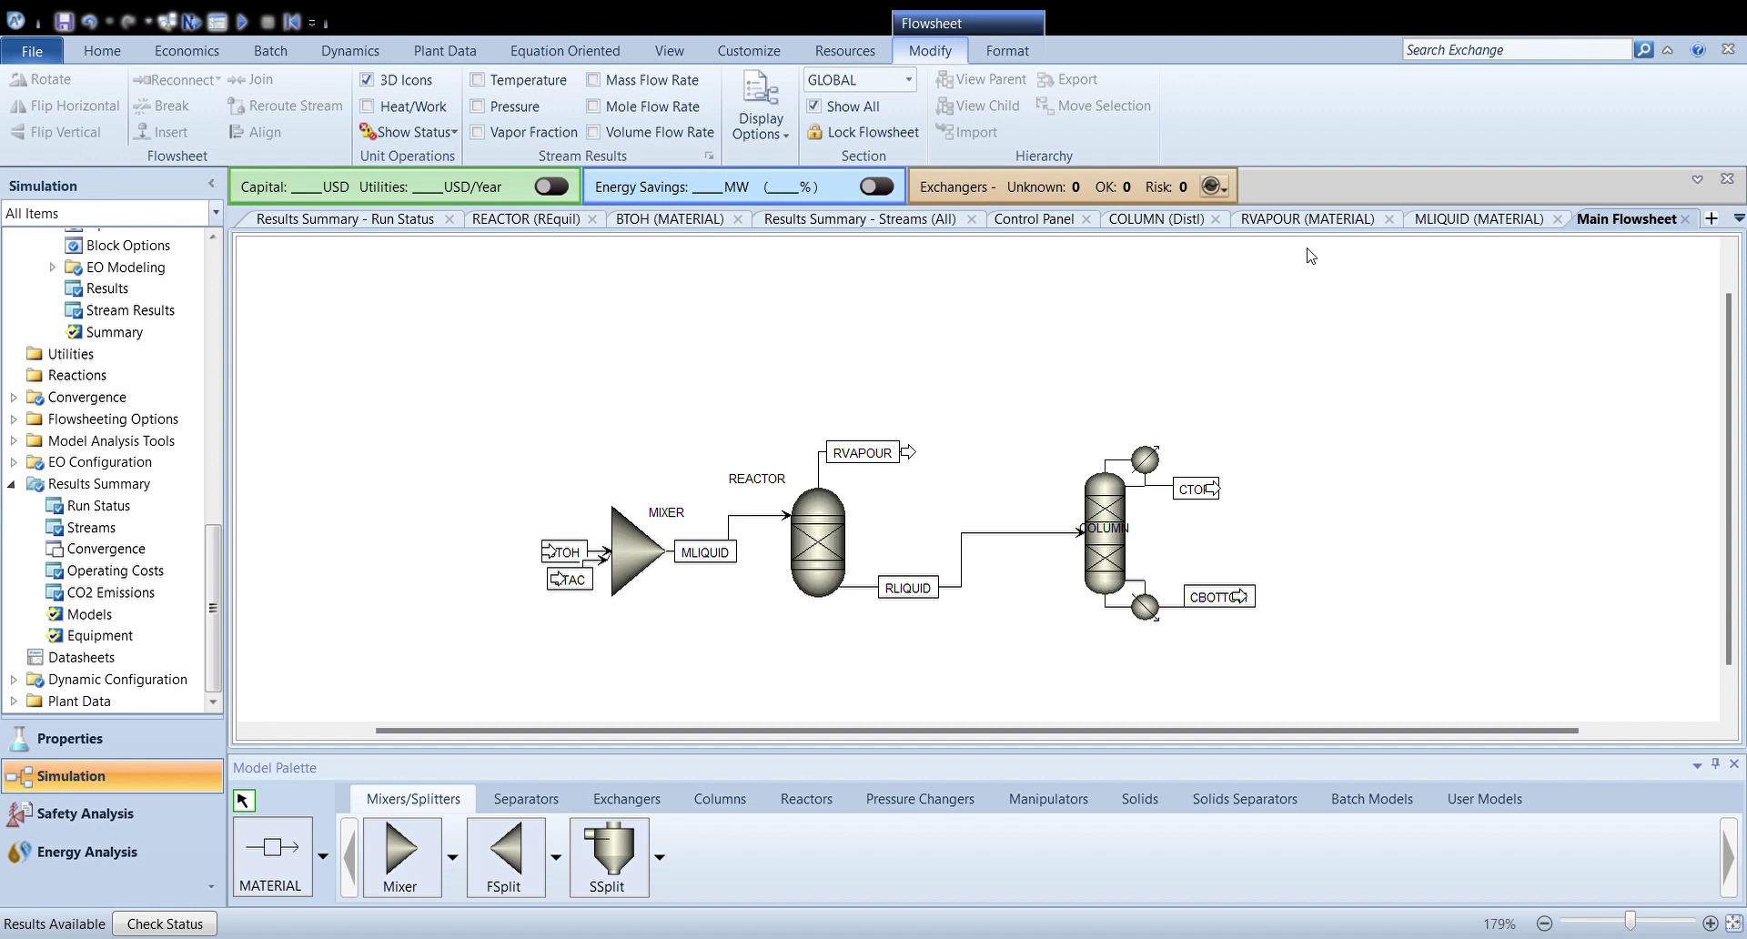
pyautogui.moveTo(341, 363); pyautogui.dragTo(1374, 655)
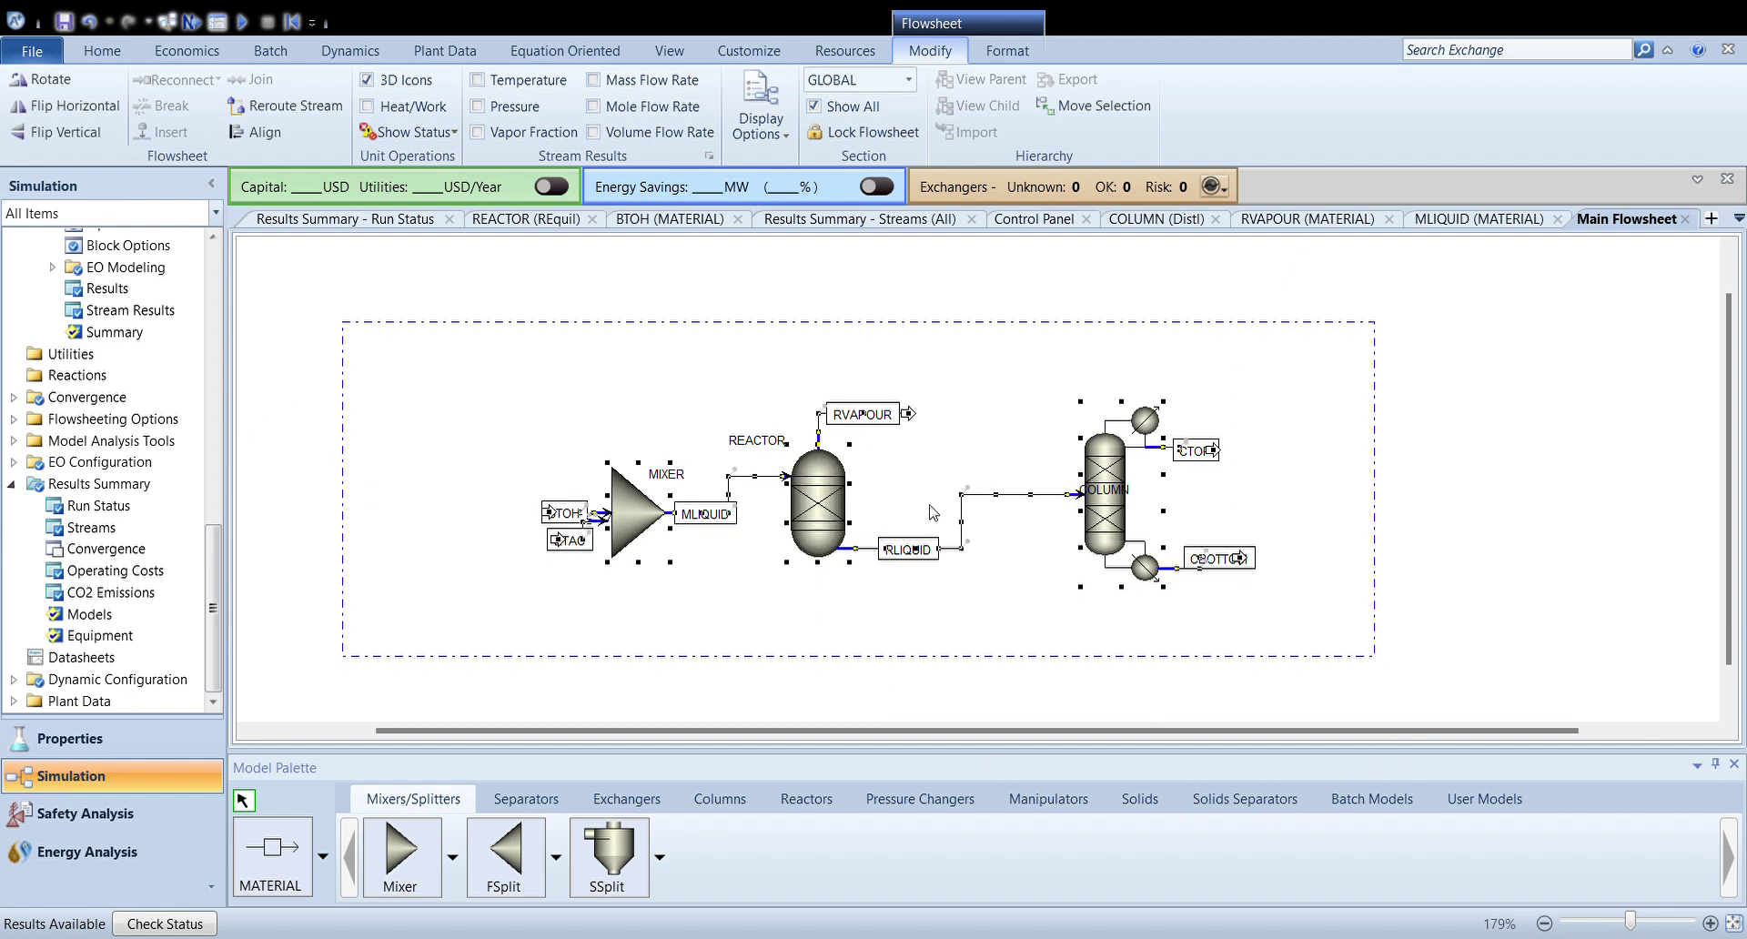
pyautogui.press('Delete')
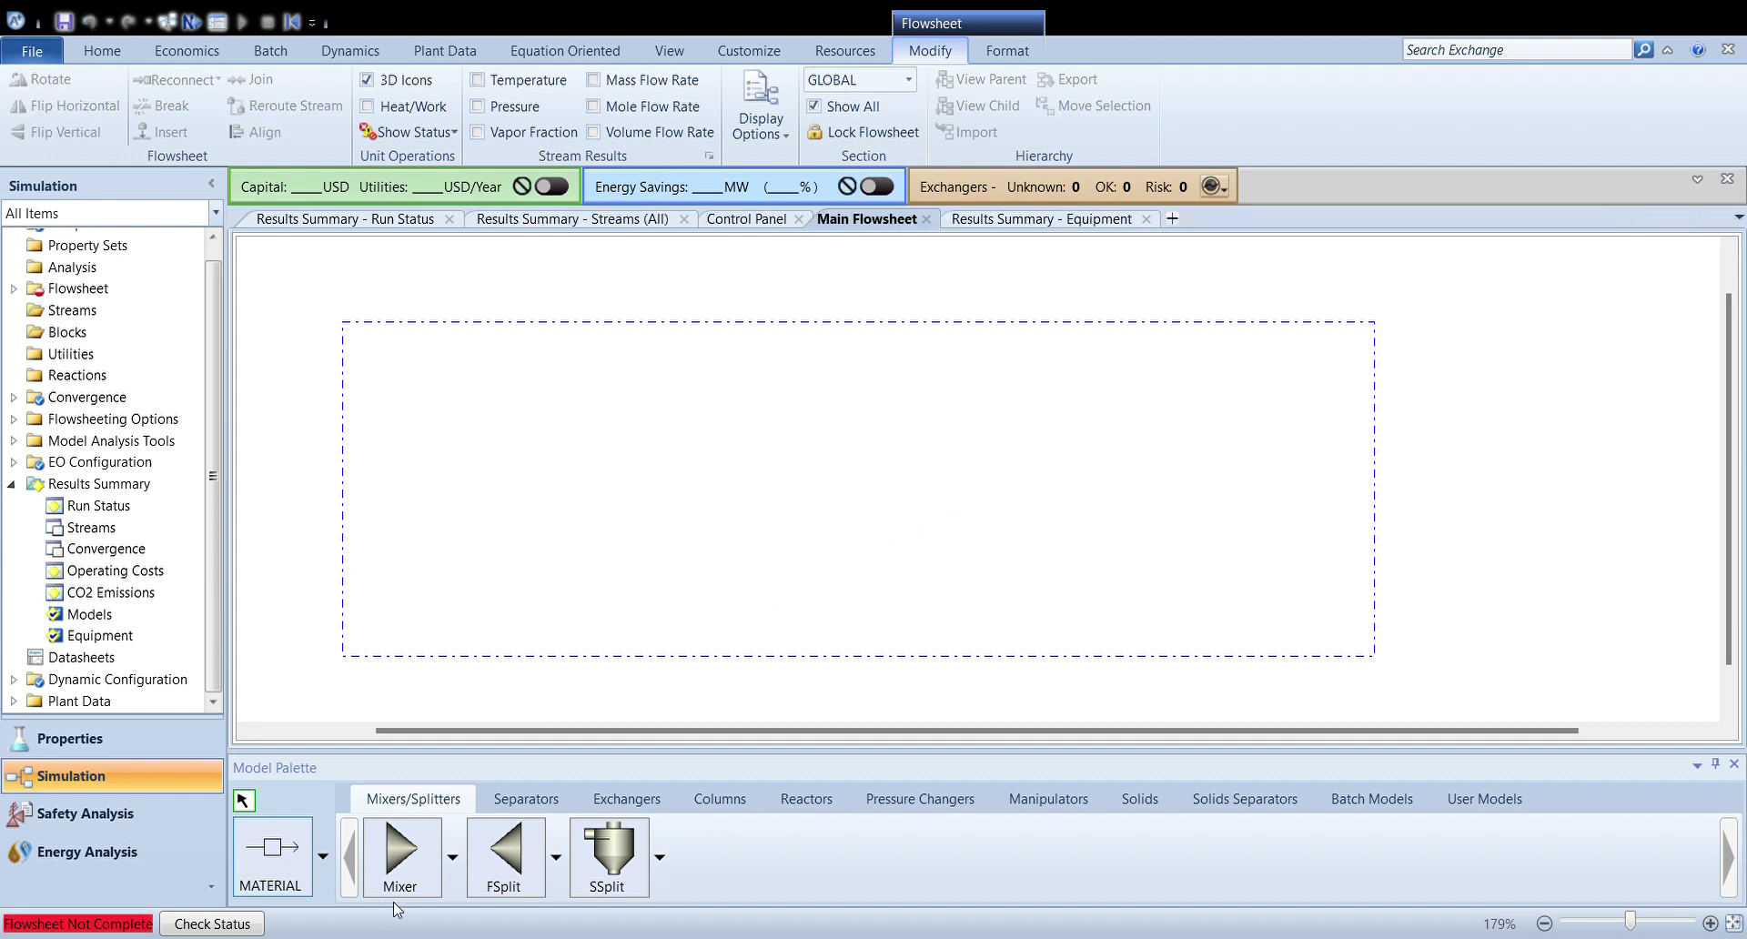
# Place a Mixer block in the left part of the empty flowsheet
pyautogui.click(401, 855)
pyautogui.click(491, 487)
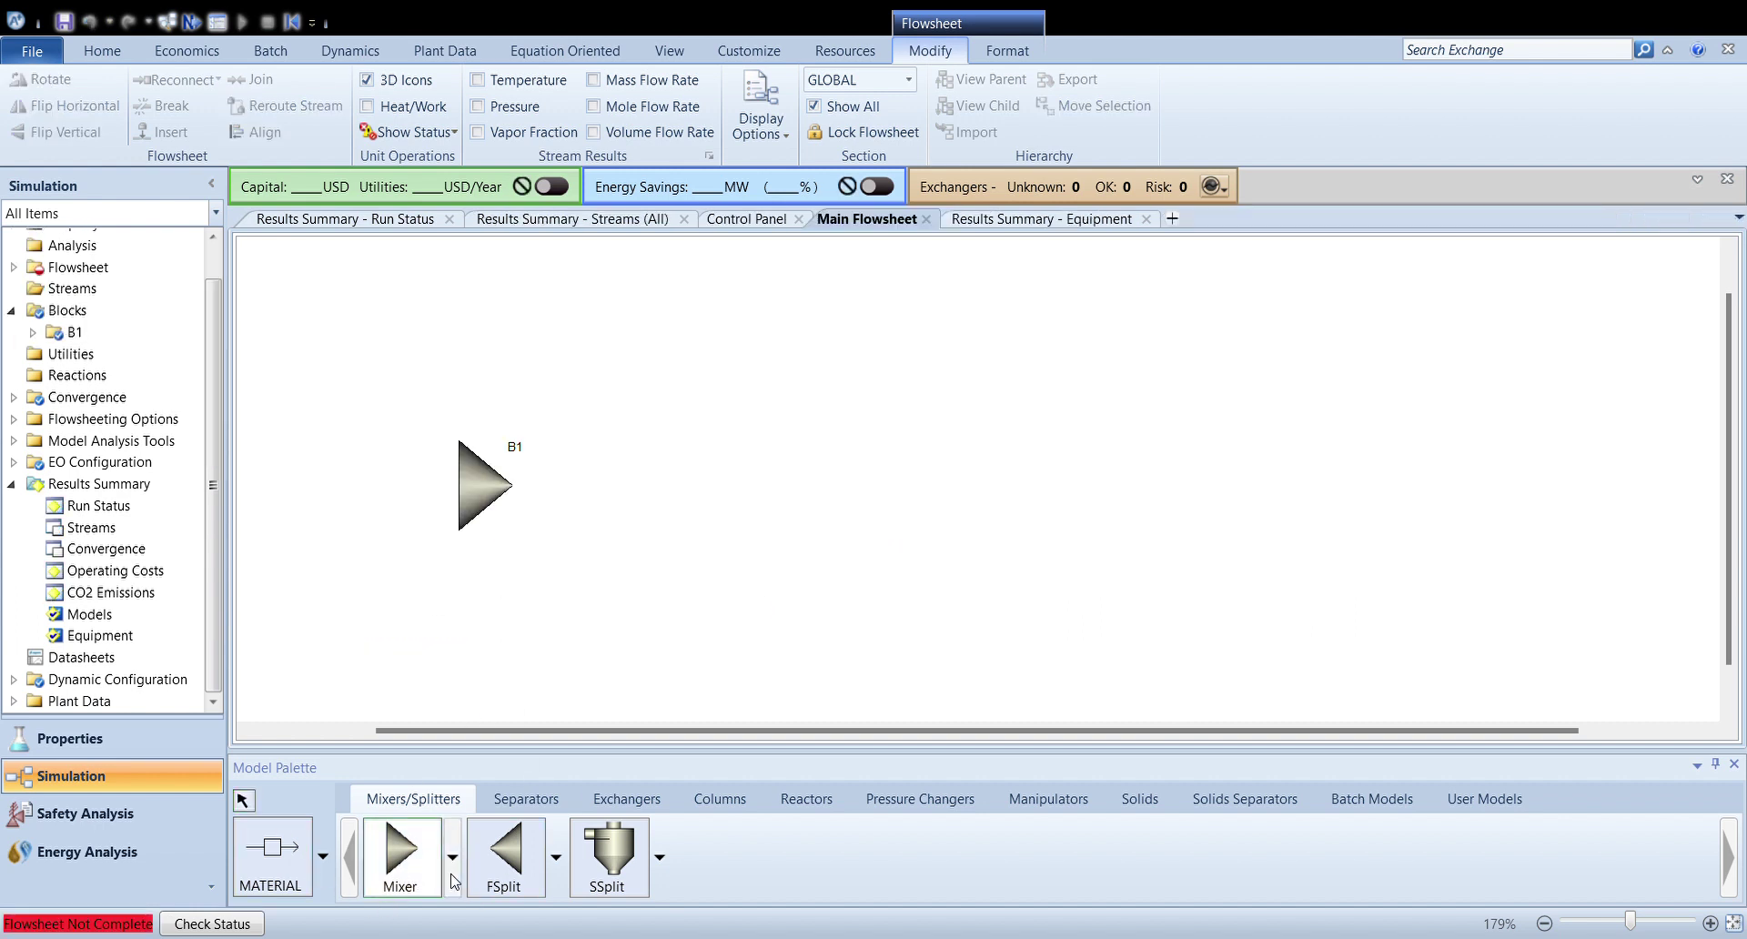
# Place a Distl column block to the right of mixer B1 on the flowsheet
pyautogui.click(719, 798)
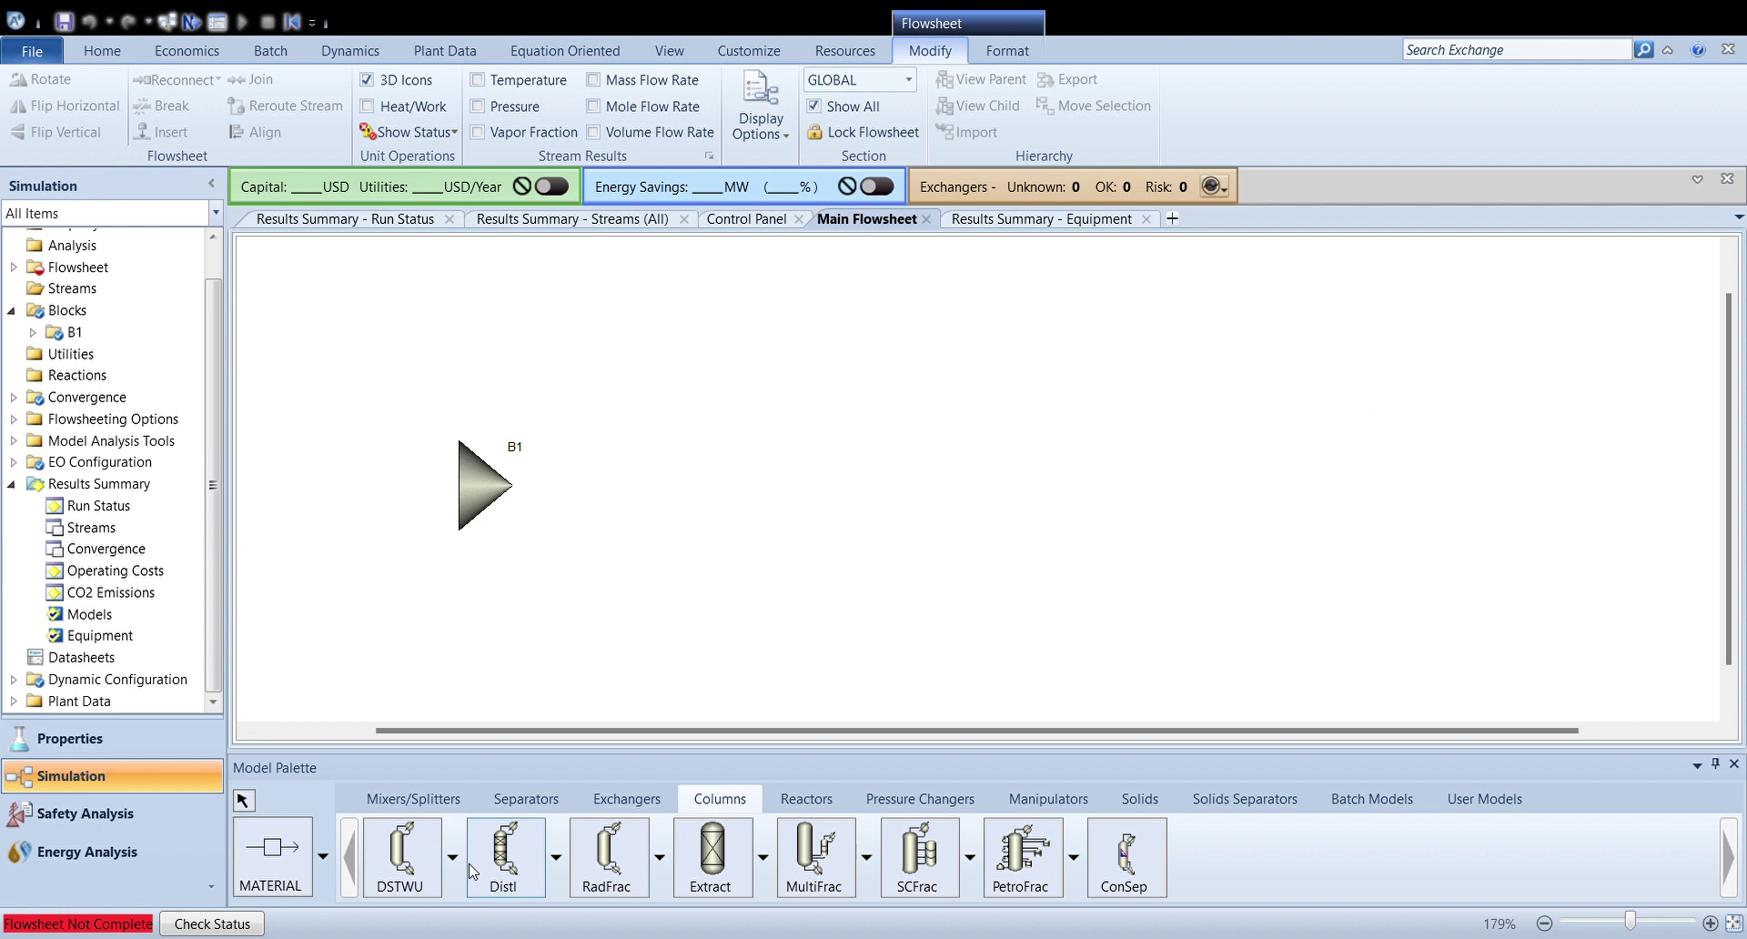
pyautogui.click(503, 859)
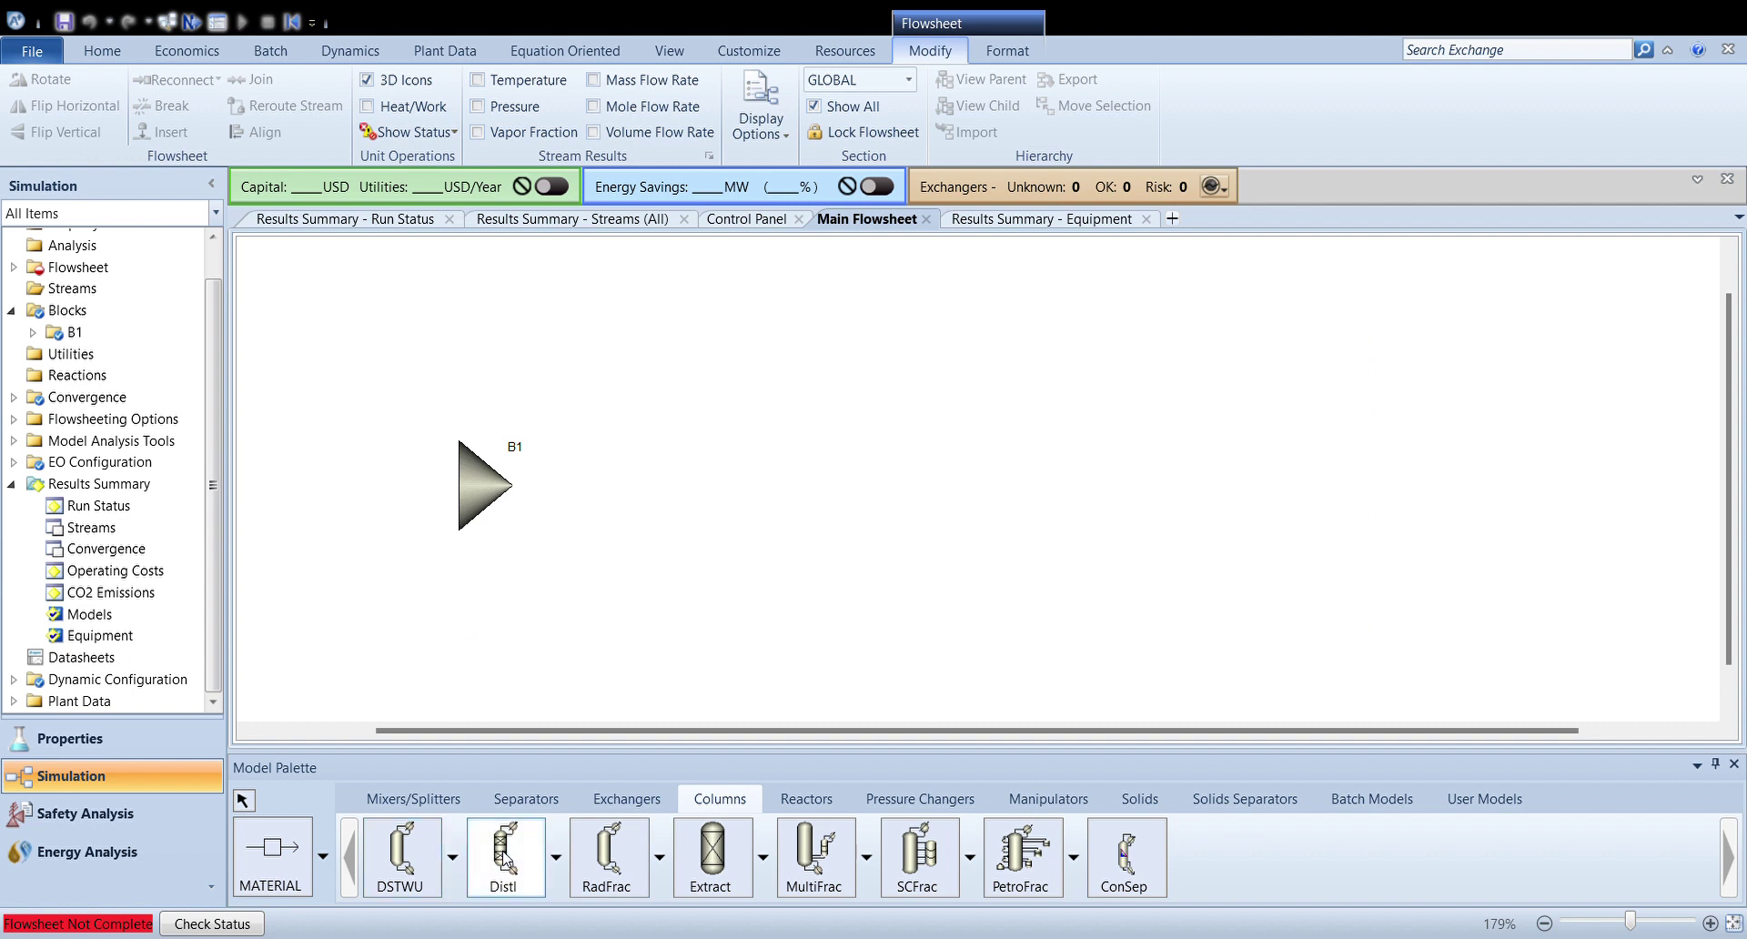
pyautogui.click(782, 492)
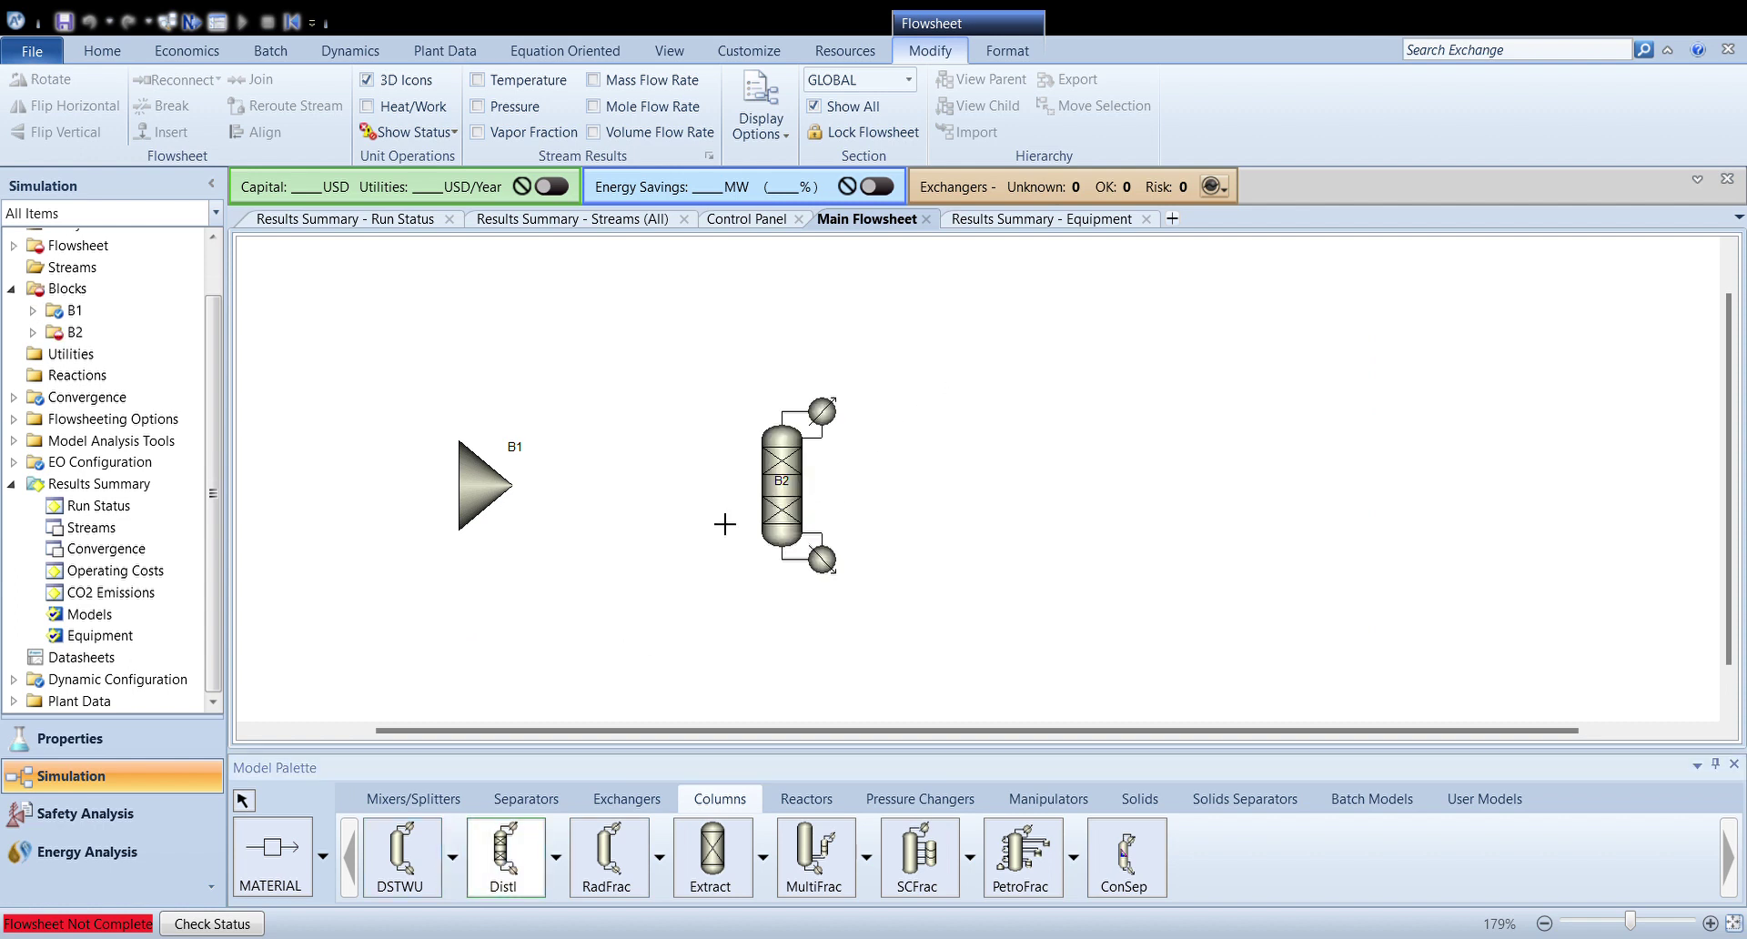
# Draw a material feed stream into mixer B1 and a material stream from its outlet to the feed of column B2
pyautogui.click(282, 842)
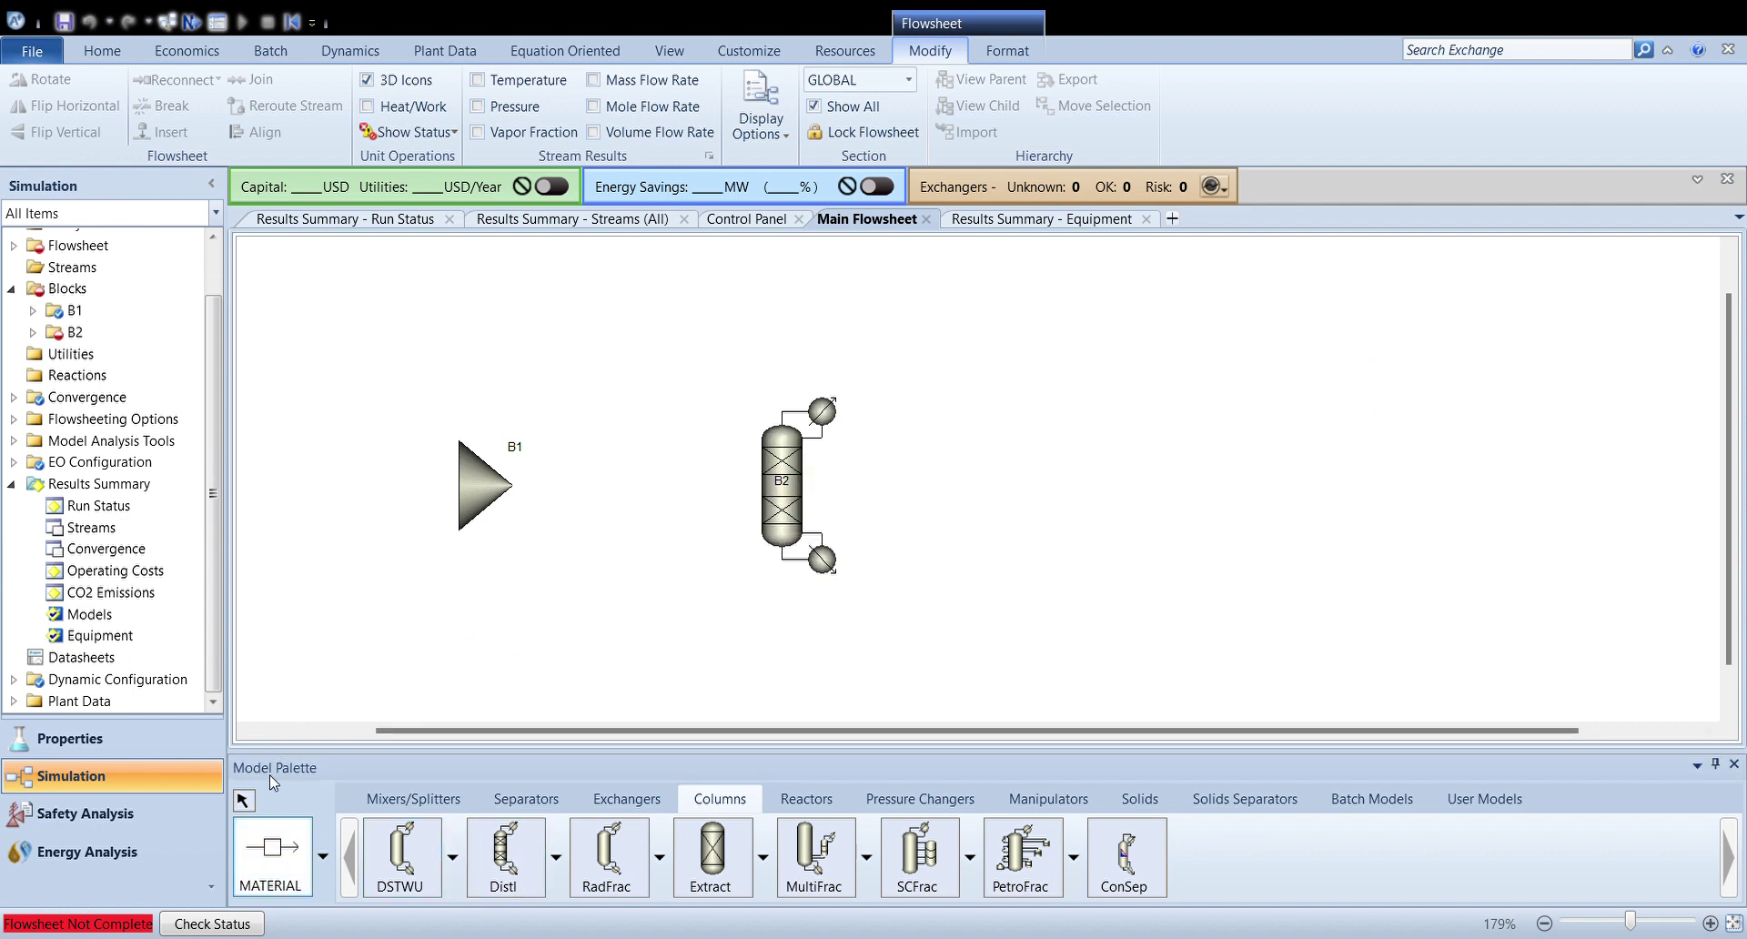
pyautogui.click(452, 486)
pyautogui.click(373, 497)
pyautogui.click(544, 497)
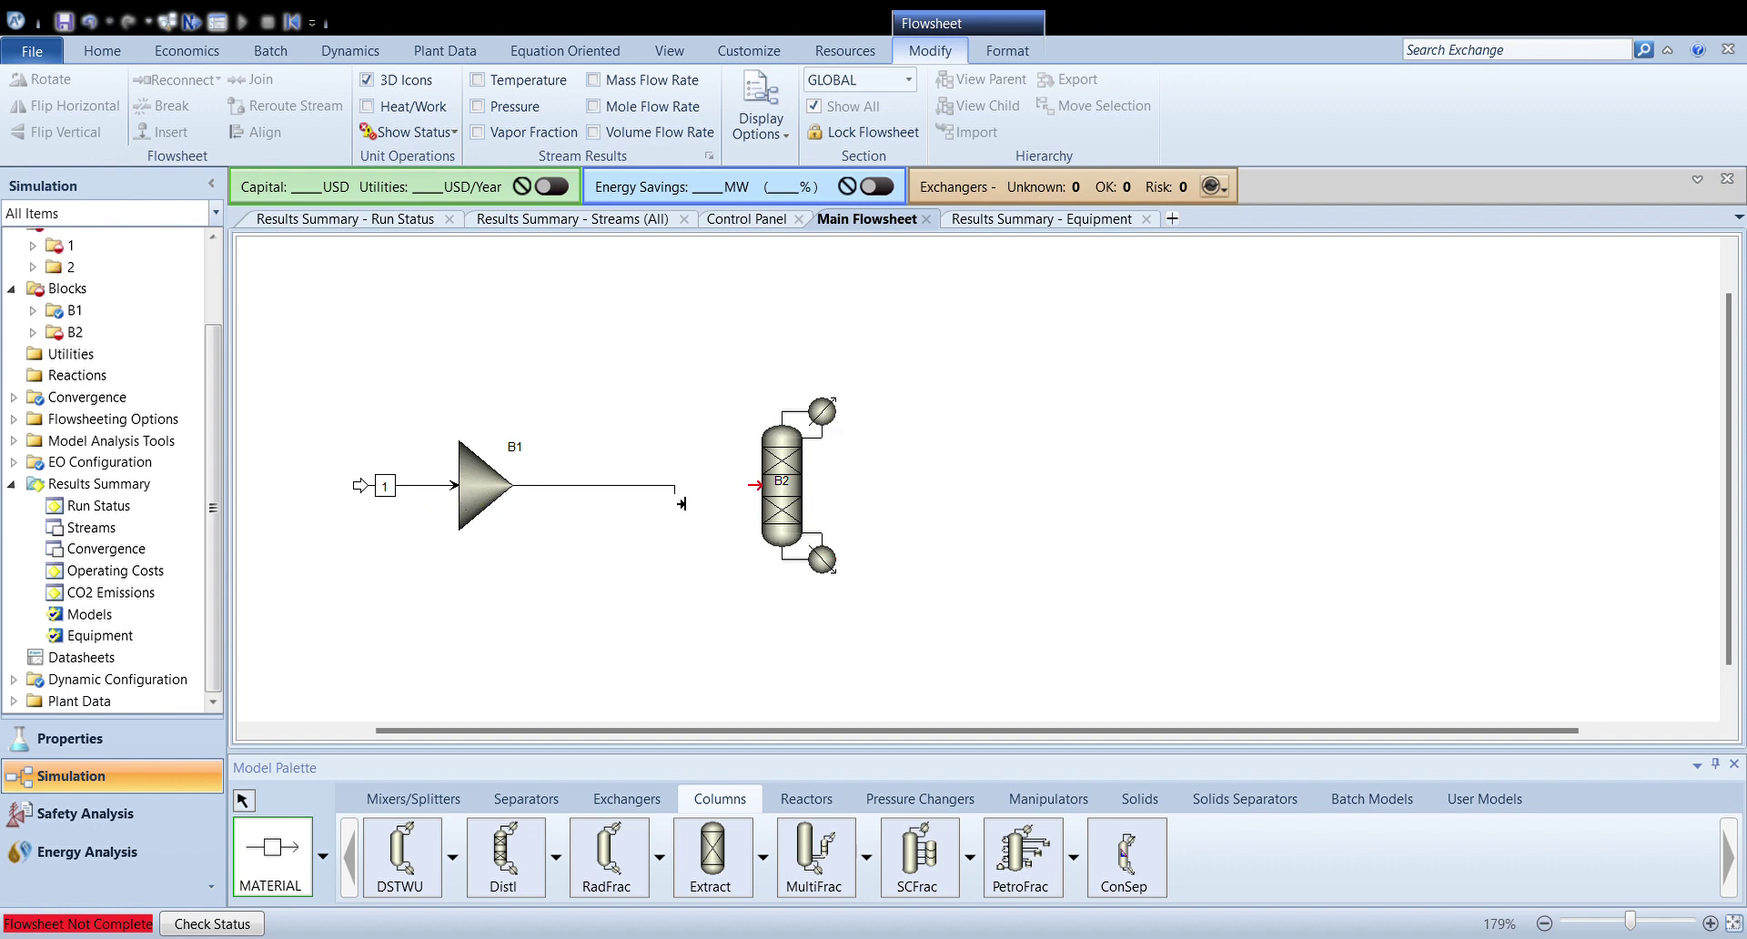
pyautogui.click(755, 485)
# Draw material product streams from the distillate and bottoms outlets of column B2
pyautogui.click(832, 437)
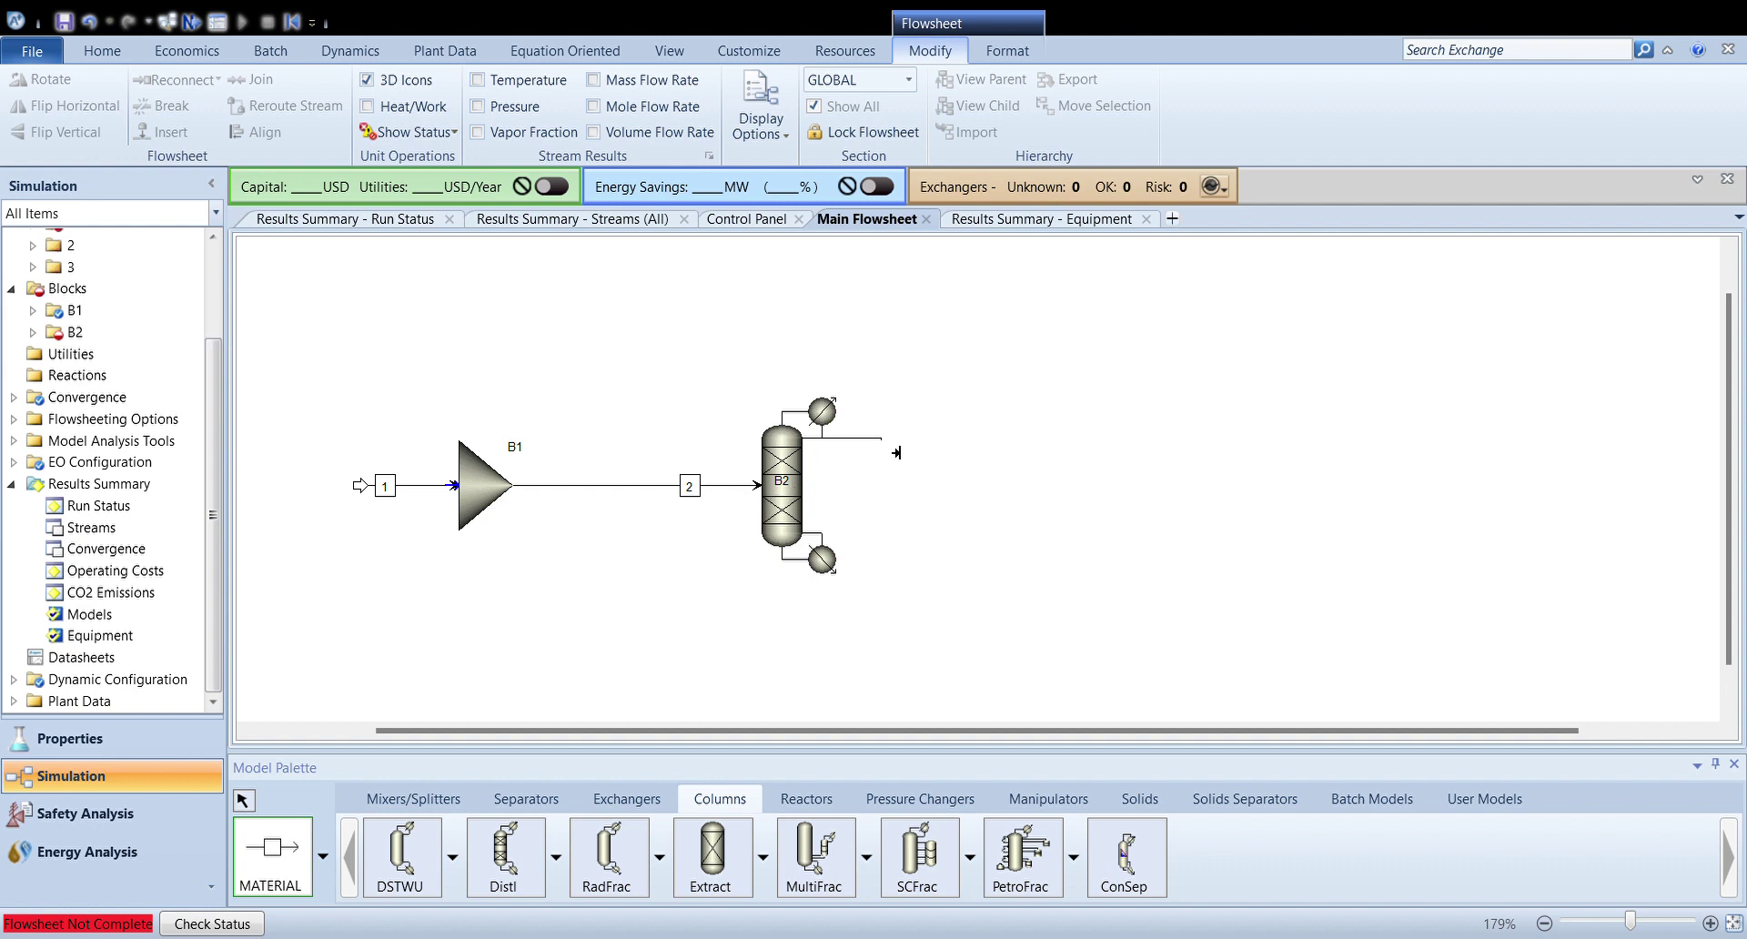
pyautogui.click(919, 453)
pyautogui.click(855, 565)
pyautogui.click(924, 572)
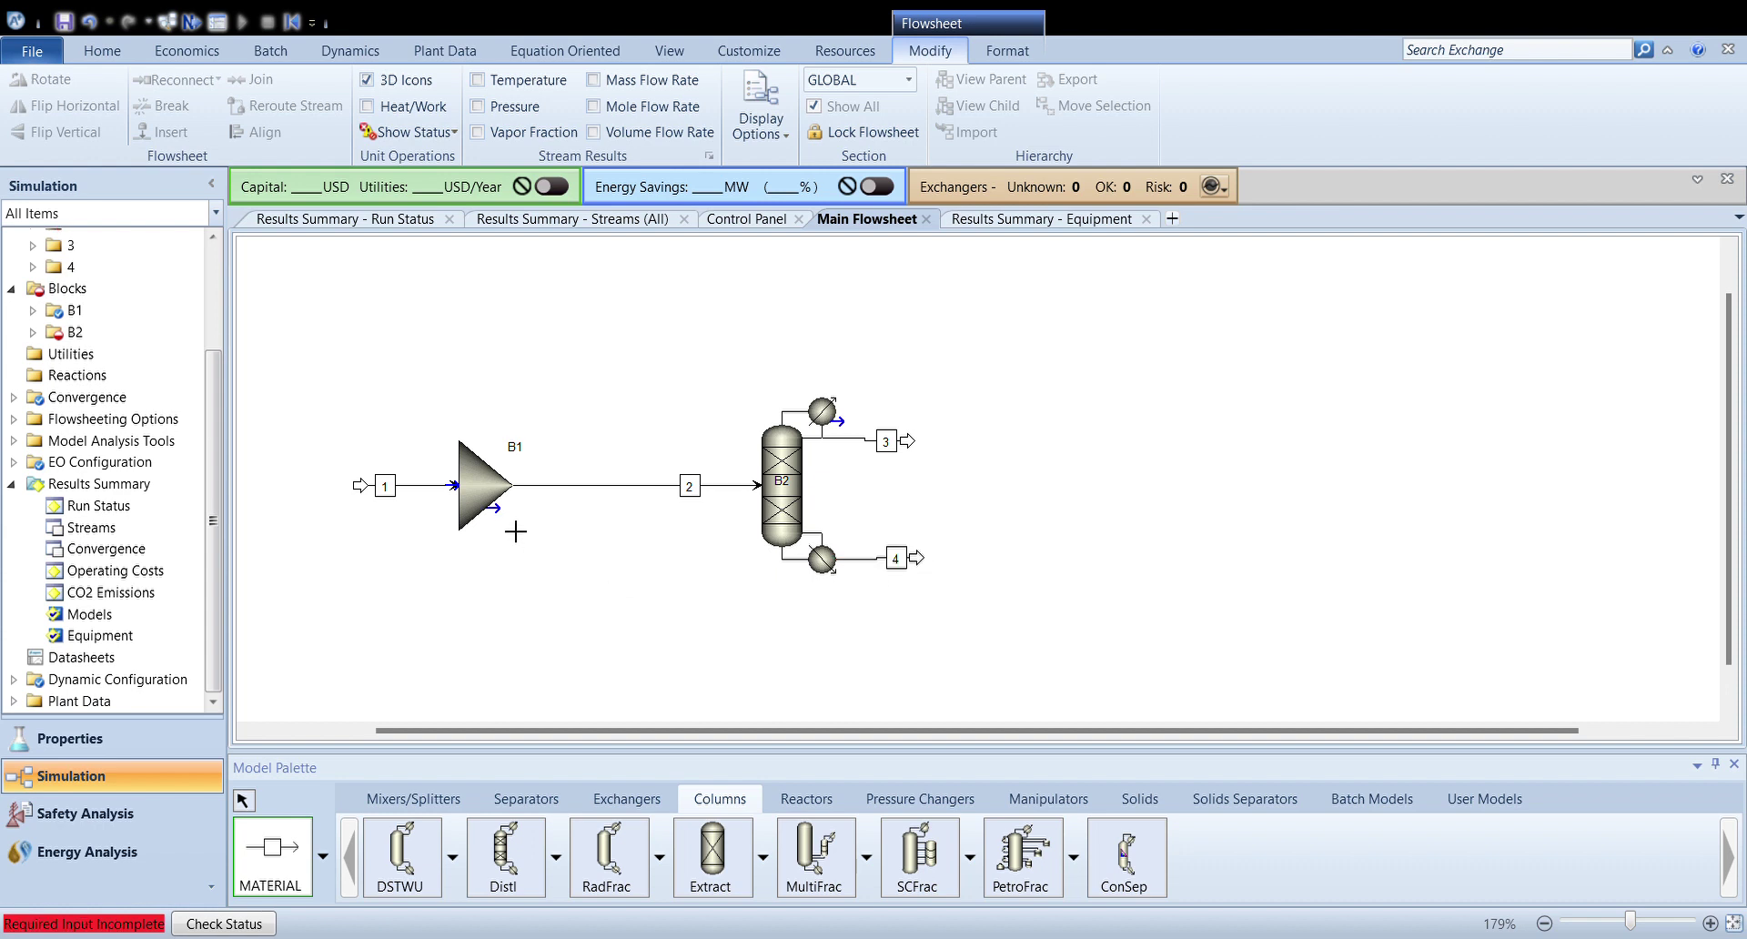
# Draw a second material feed stream into mixer B1 and leave stream drawing
pyautogui.click(457, 483)
pyautogui.click(402, 478)
pyautogui.press('Escape')
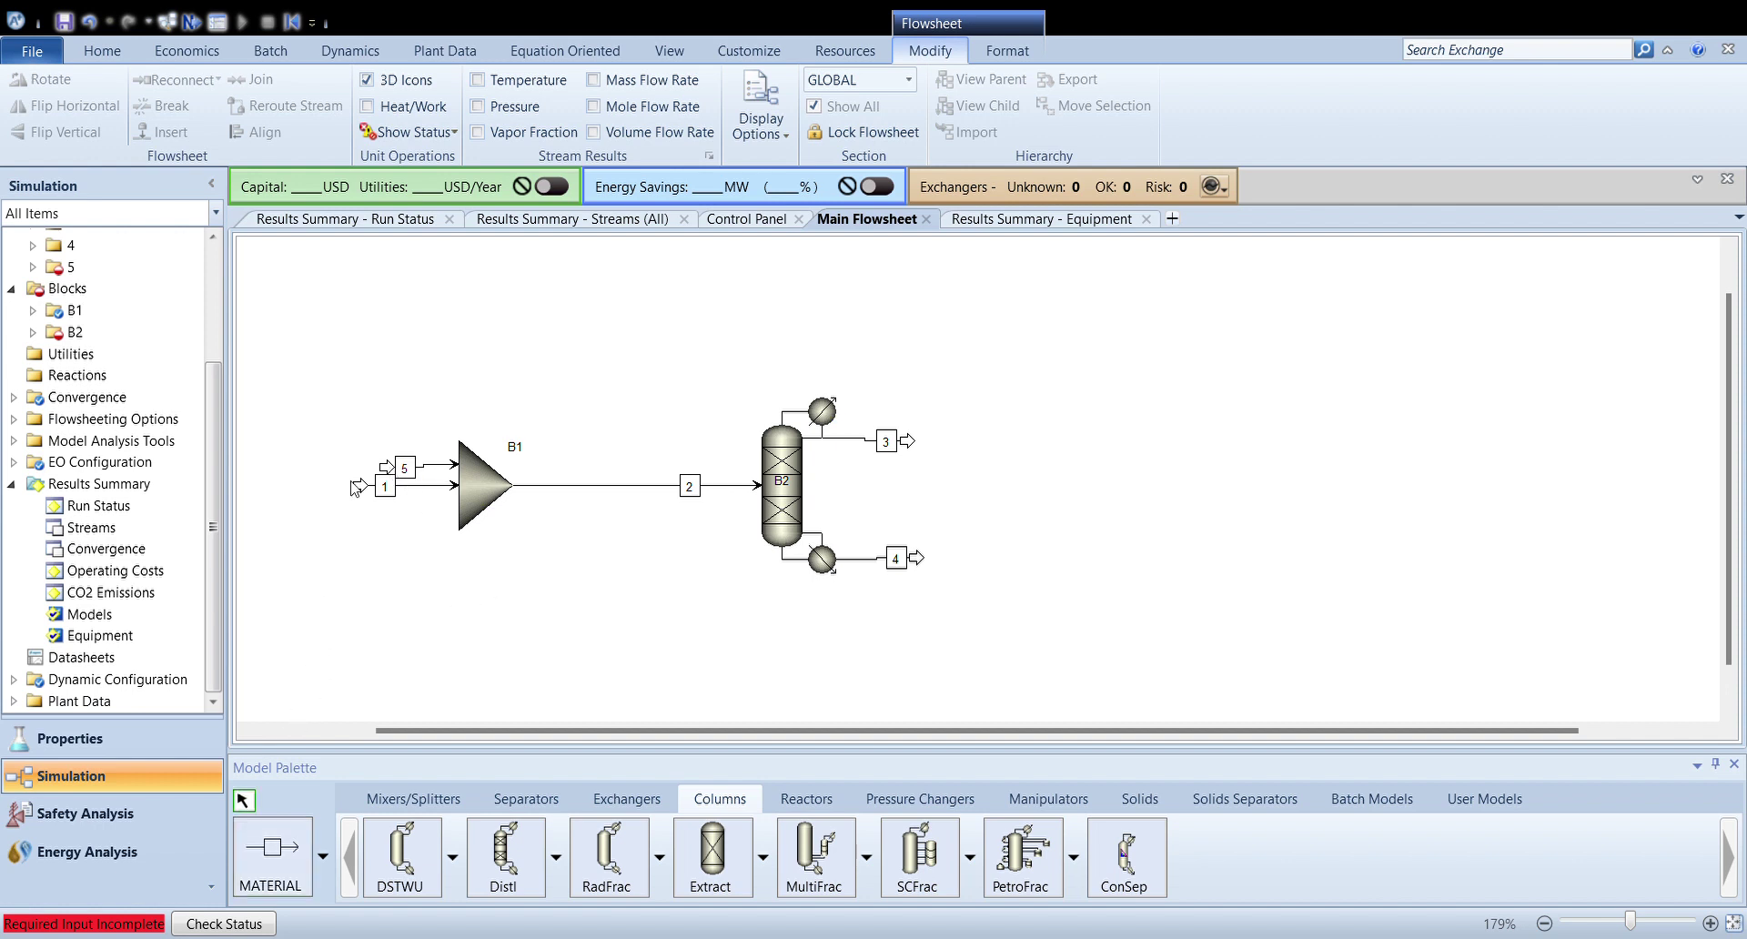
# Rename mixer block B1 as MIXER
pyautogui.doubleClick(516, 447)
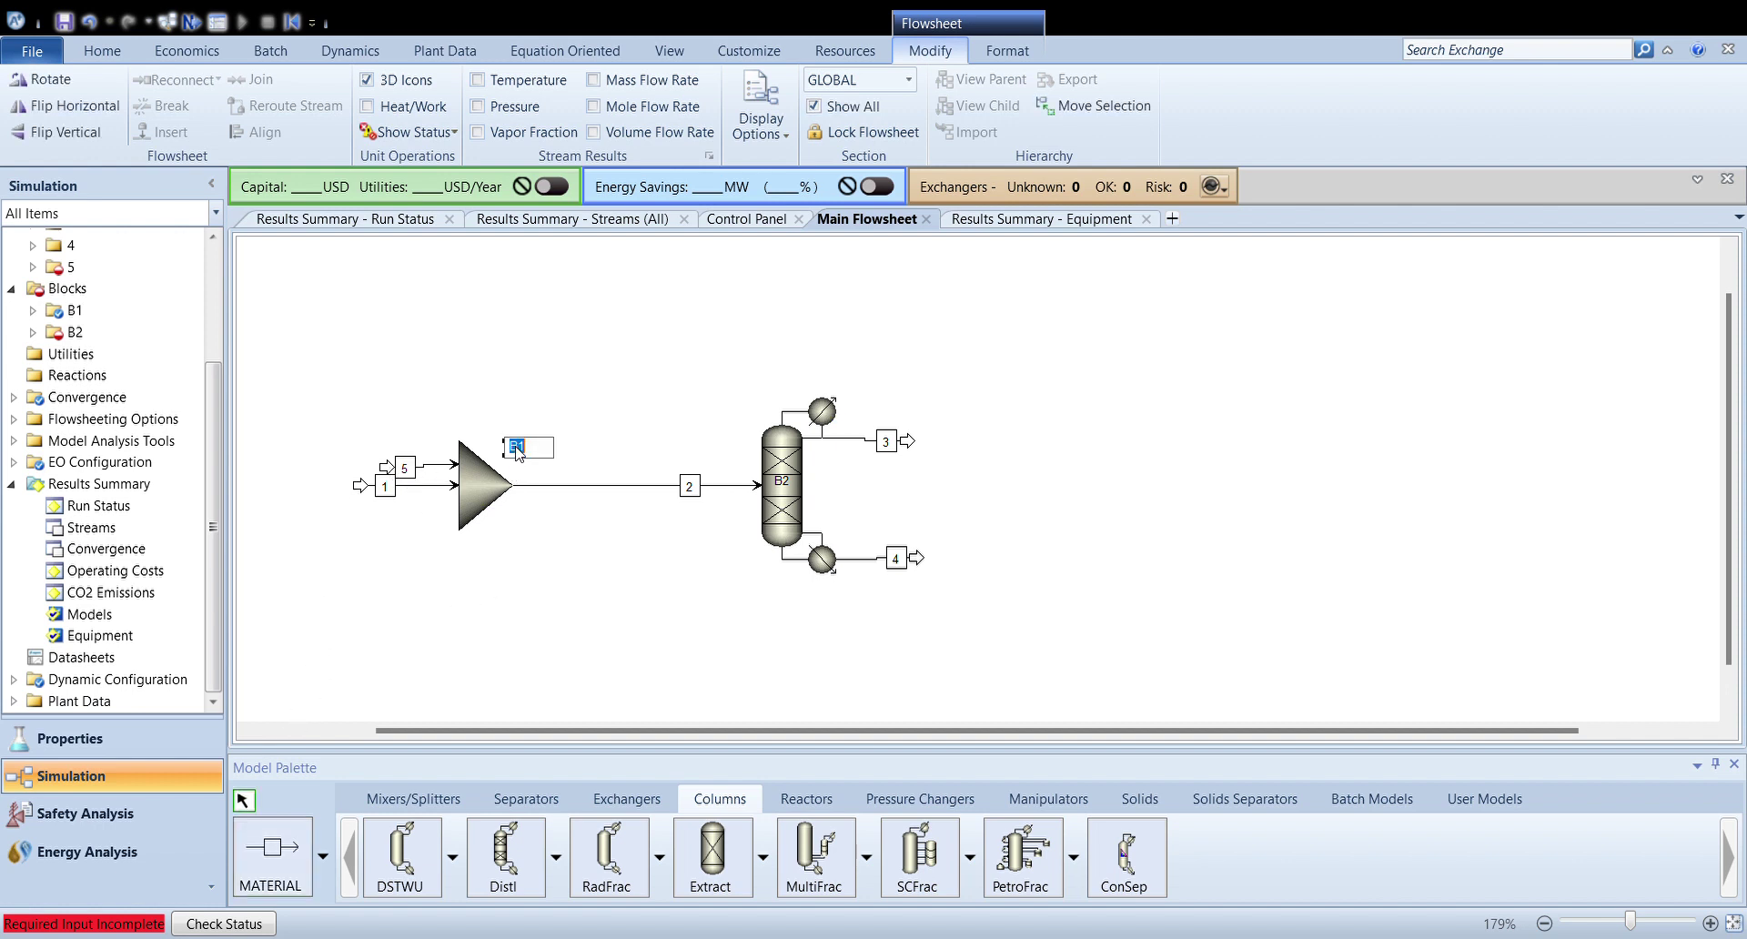
pyautogui.write('MIXW')
pyautogui.press('BackSpace')
pyautogui.press('Return')
# Rename the mixer's feed streams: stream 1 as BTOH and stream 5 as ETAC
pyautogui.click(383, 485)
pyautogui.hotkey('ctrl', 'm')
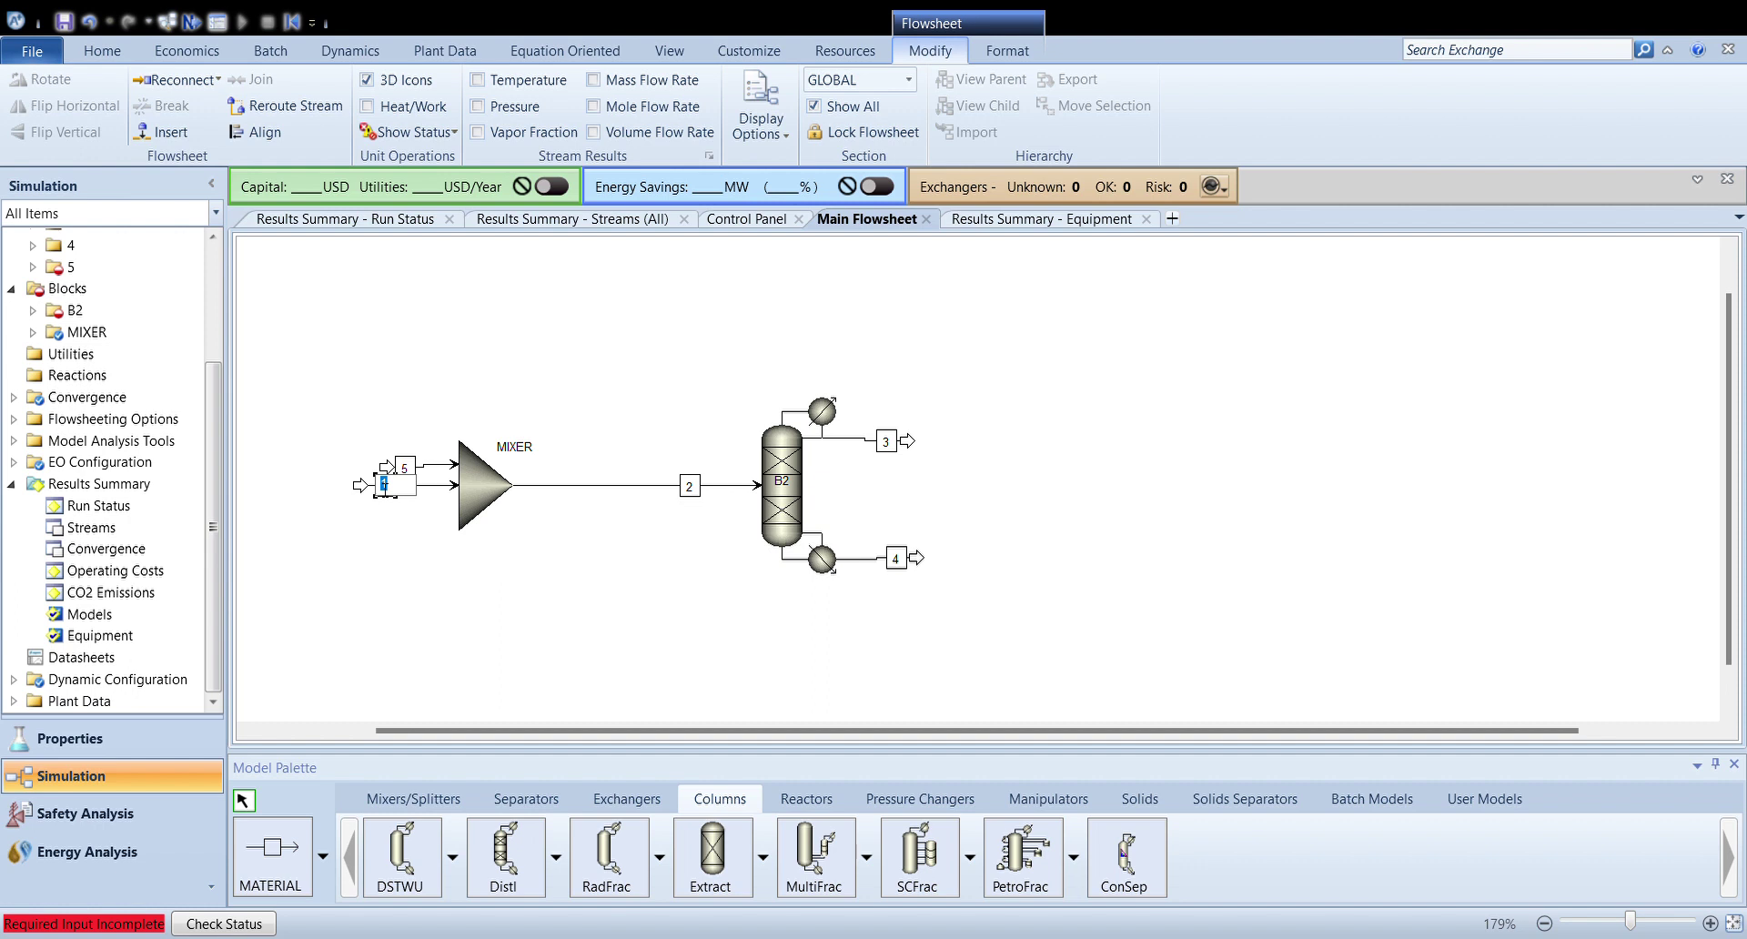
pyautogui.write('BTOH')
pyautogui.press('Return')
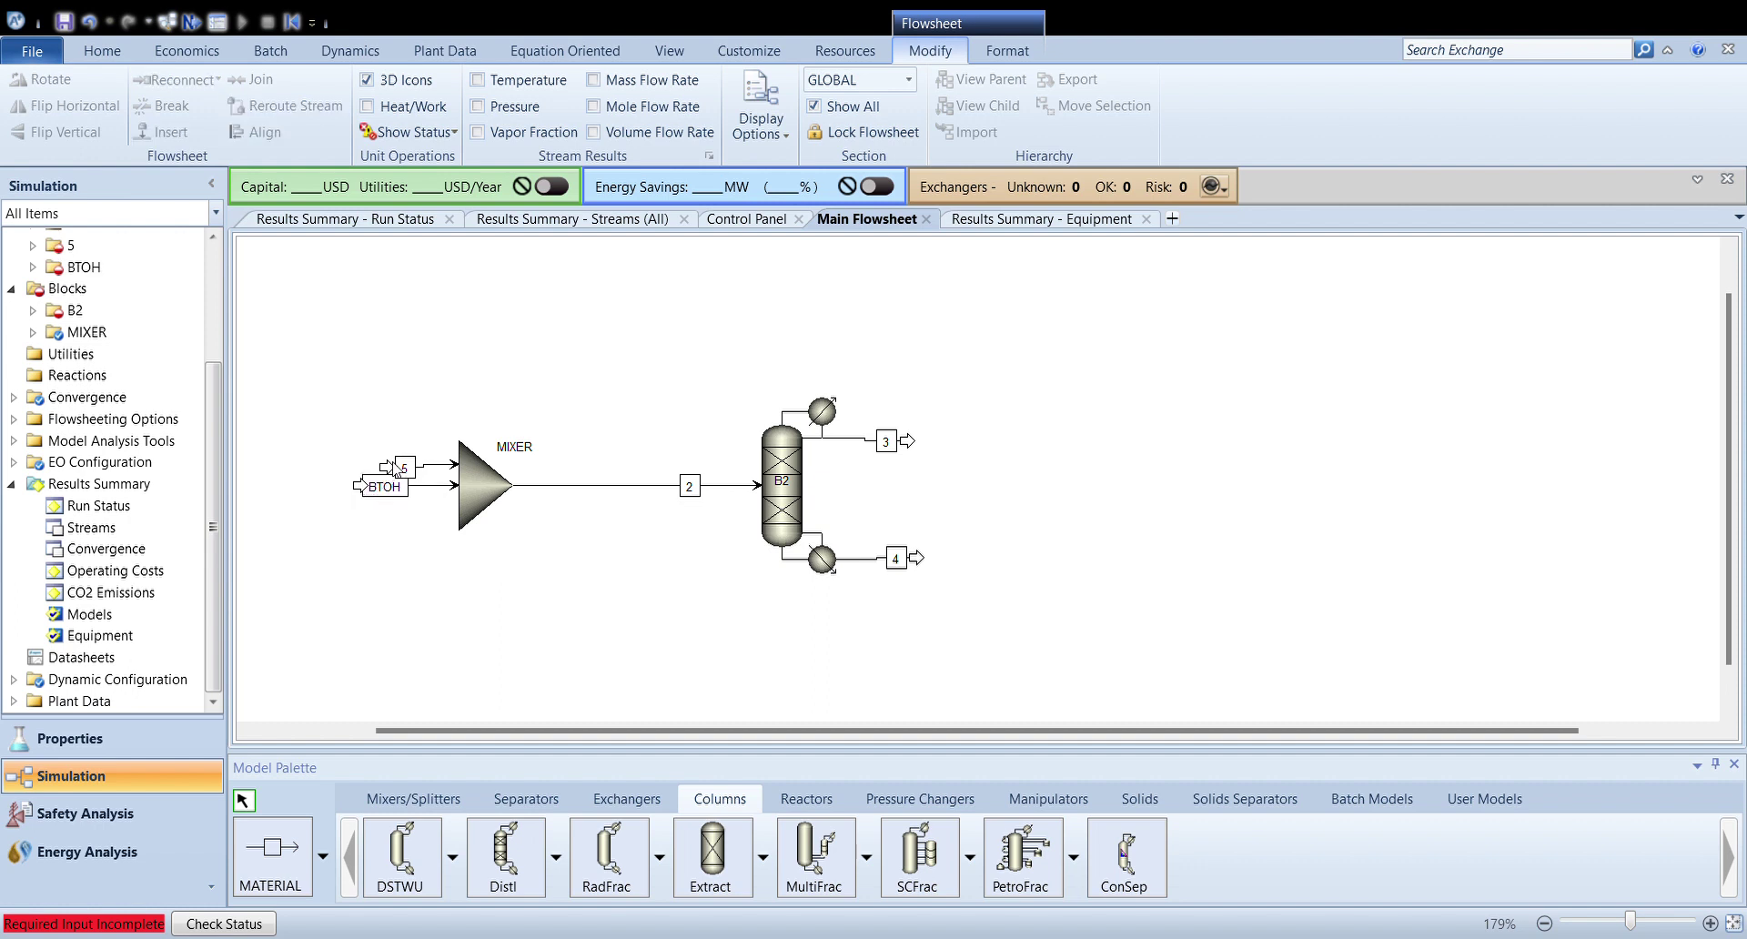
pyautogui.click(397, 468)
pyautogui.hotkey('ctrl', 'm')
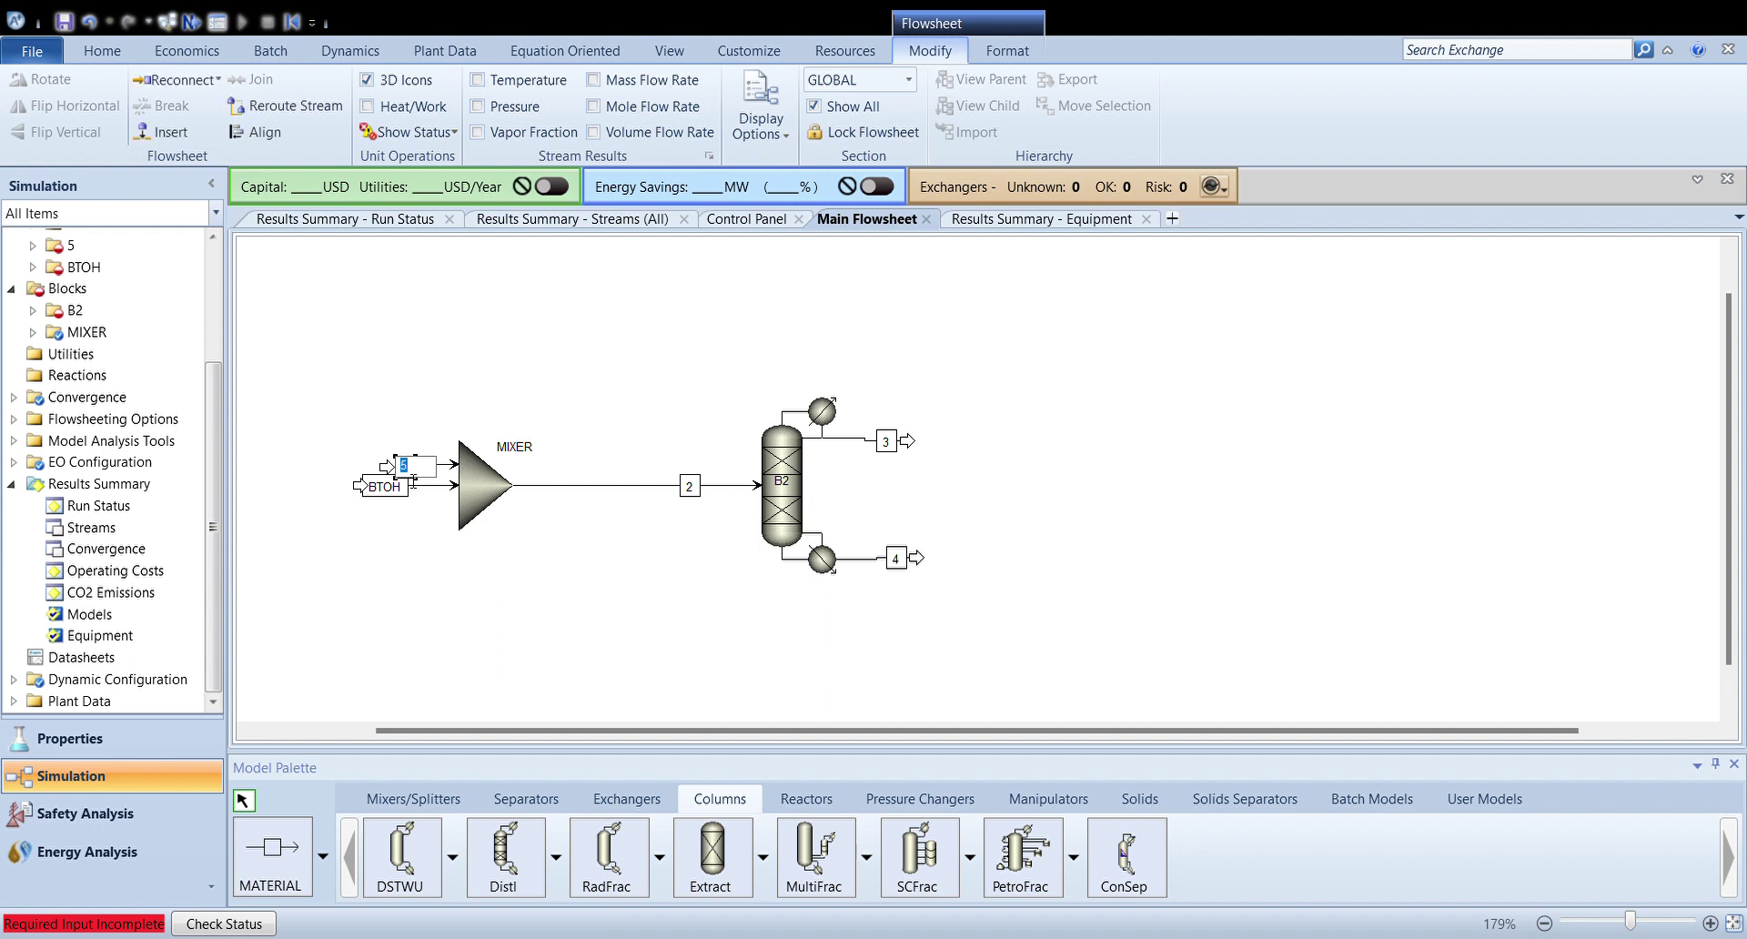
pyautogui.write('ETAC')
pyautogui.press('Return')
# Rename stream 2 between the mixer and the column as MLIQUID
pyautogui.click(705, 498)
pyautogui.hotkey('ctrl', 'm')
pyautogui.write('MLIQUID')
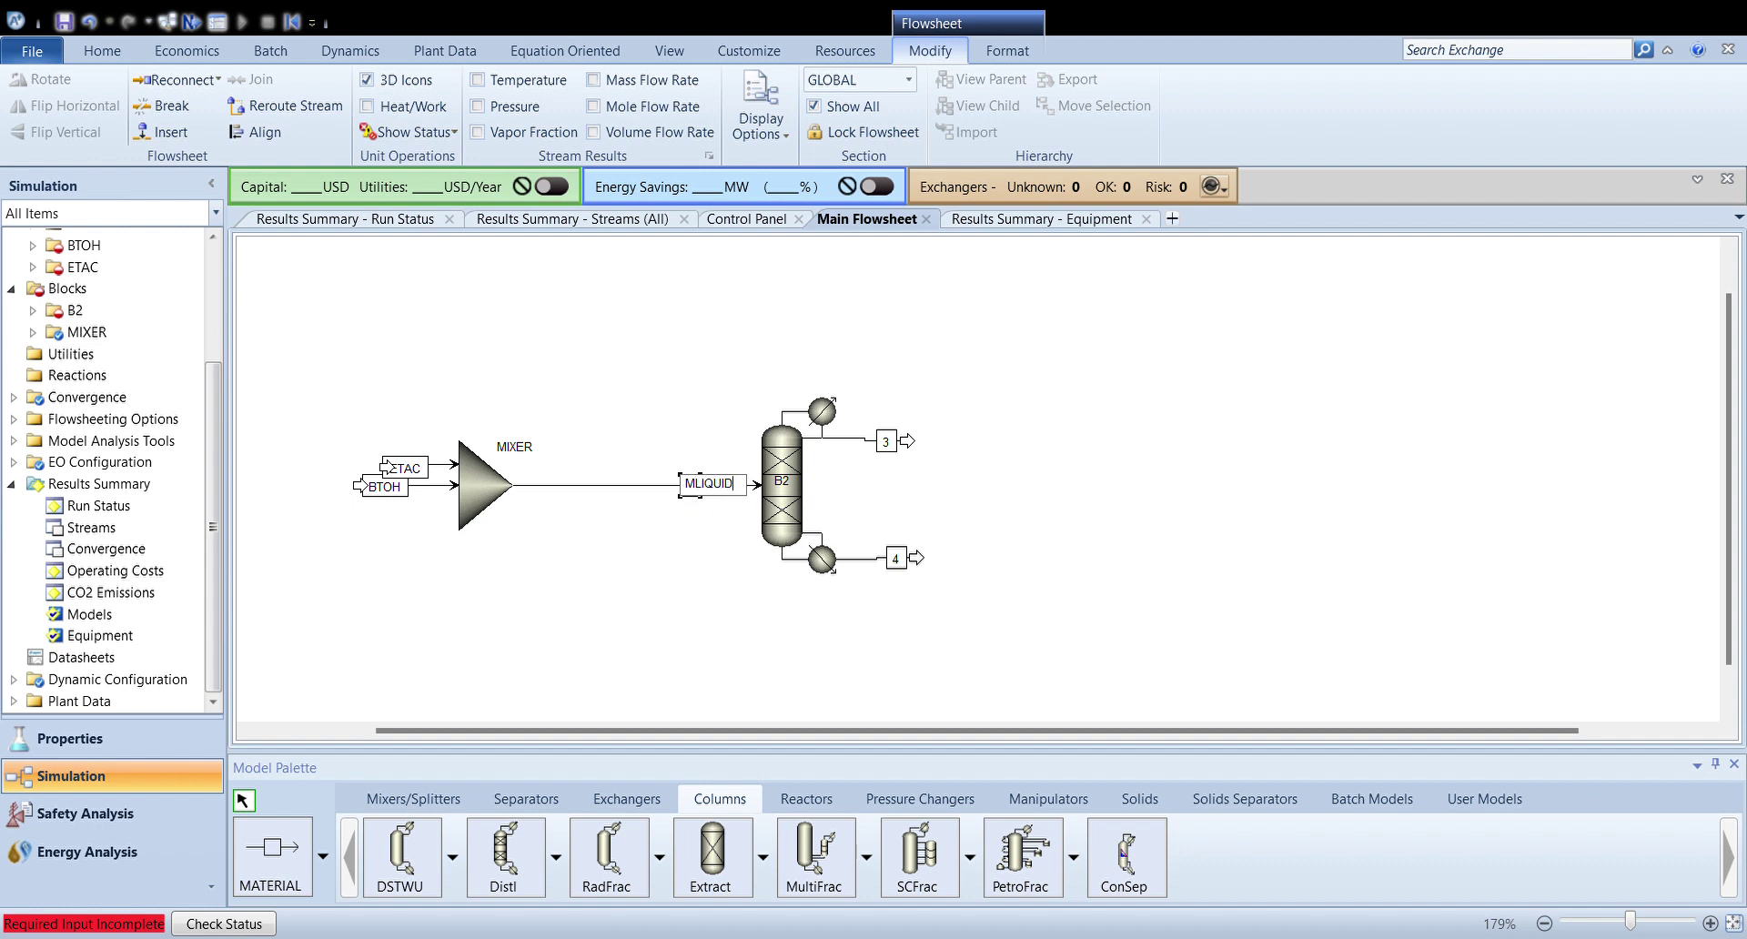
pyautogui.click(706, 436)
# Rename column block B2 as COLUM
pyautogui.click(788, 482)
pyautogui.hotkey('ctrl', 'm')
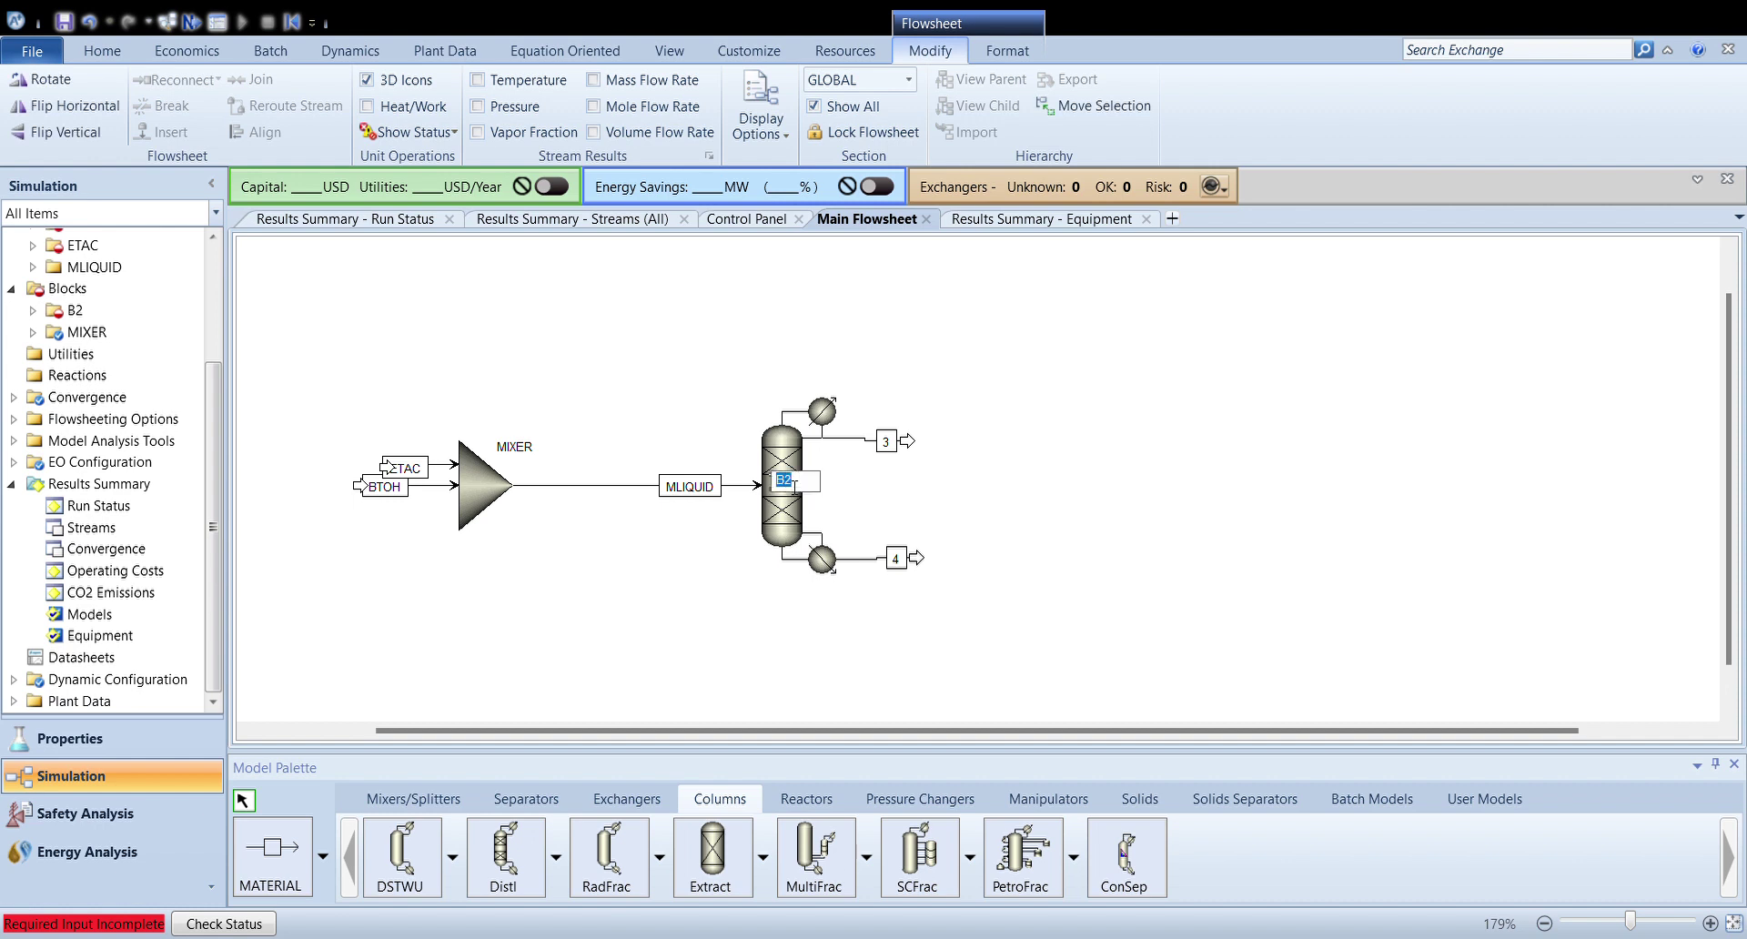
pyautogui.press('BackSpace')
pyautogui.write('COLUM')
pyautogui.press('Return')
# Rename the column's distillate stream as CTOP and its bottoms stream as CBOTTOM
pyautogui.click(885, 441)
pyautogui.hotkey('ctrl', 'm')
pyautogui.write('CTOP')
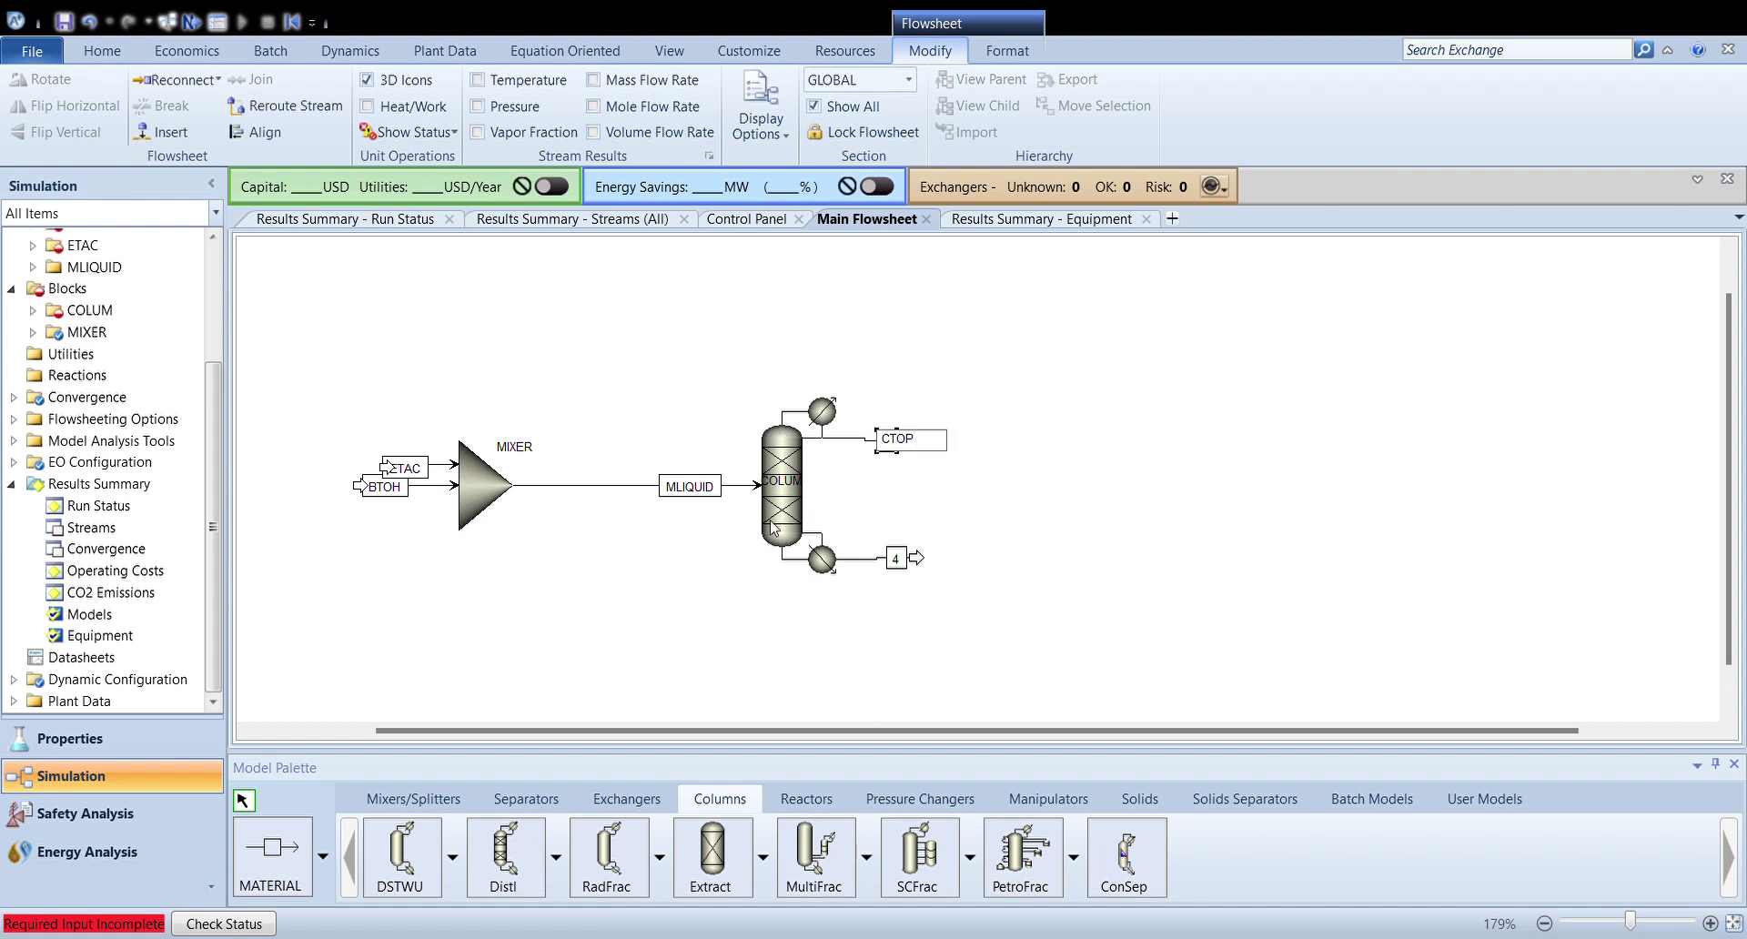
pyautogui.click(900, 564)
pyautogui.hotkey('ctrl', 'm')
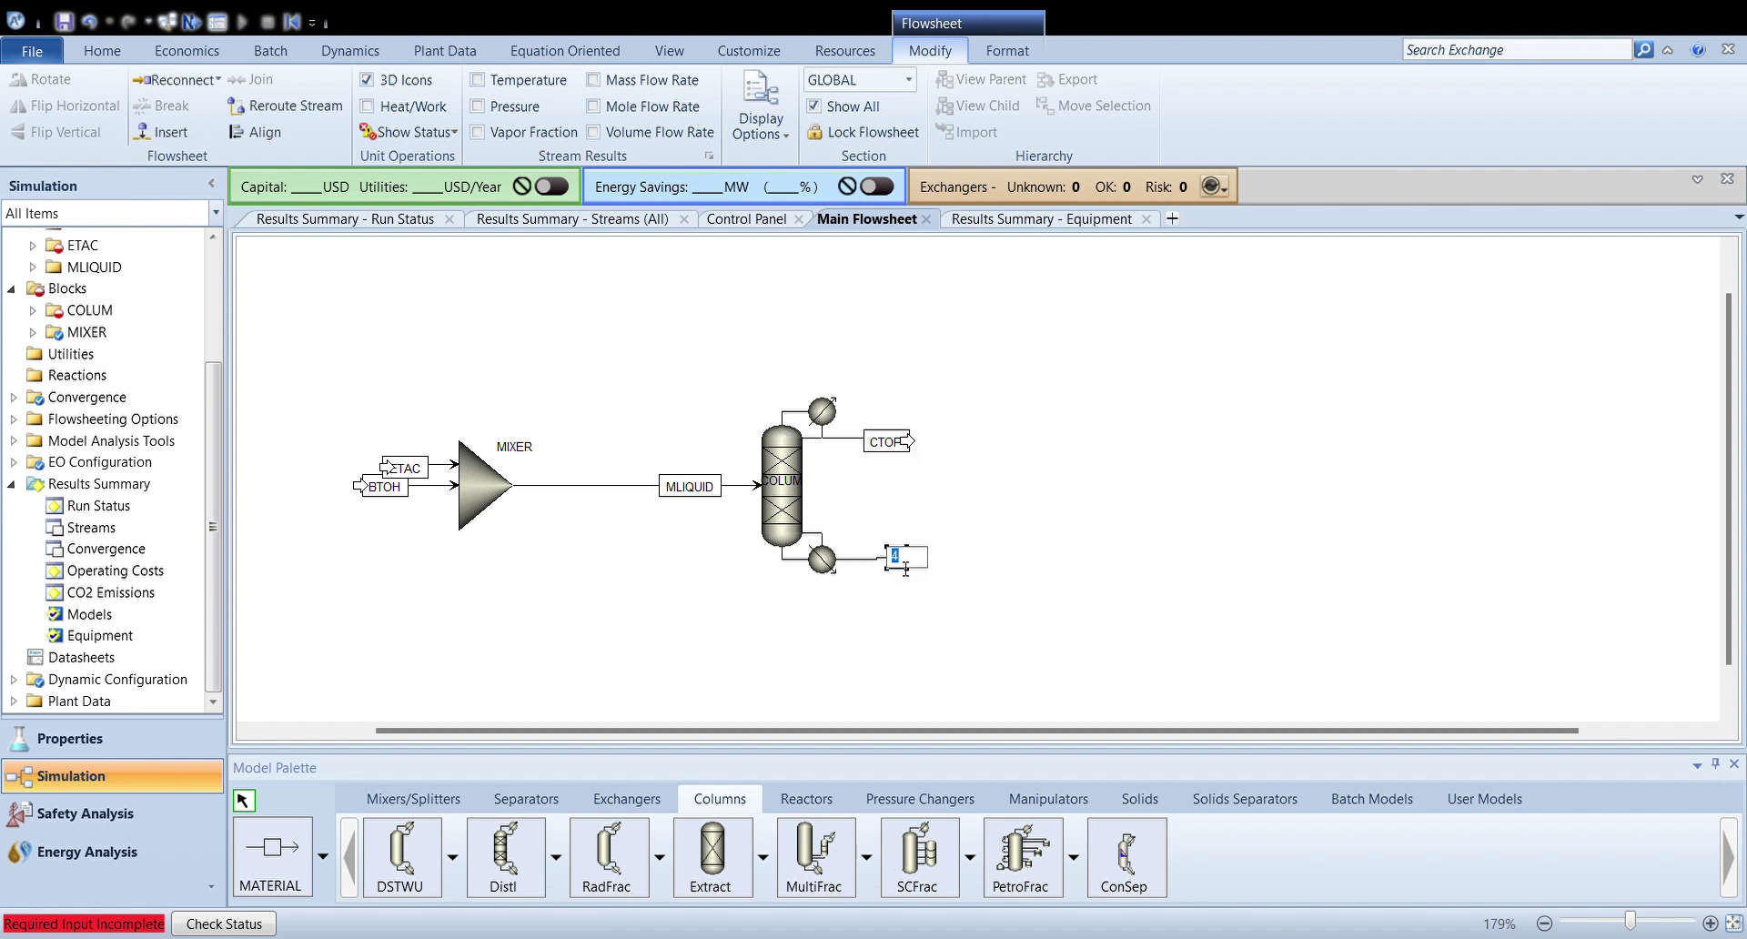
pyautogui.write('CBOTTOM')
pyautogui.click(957, 444)
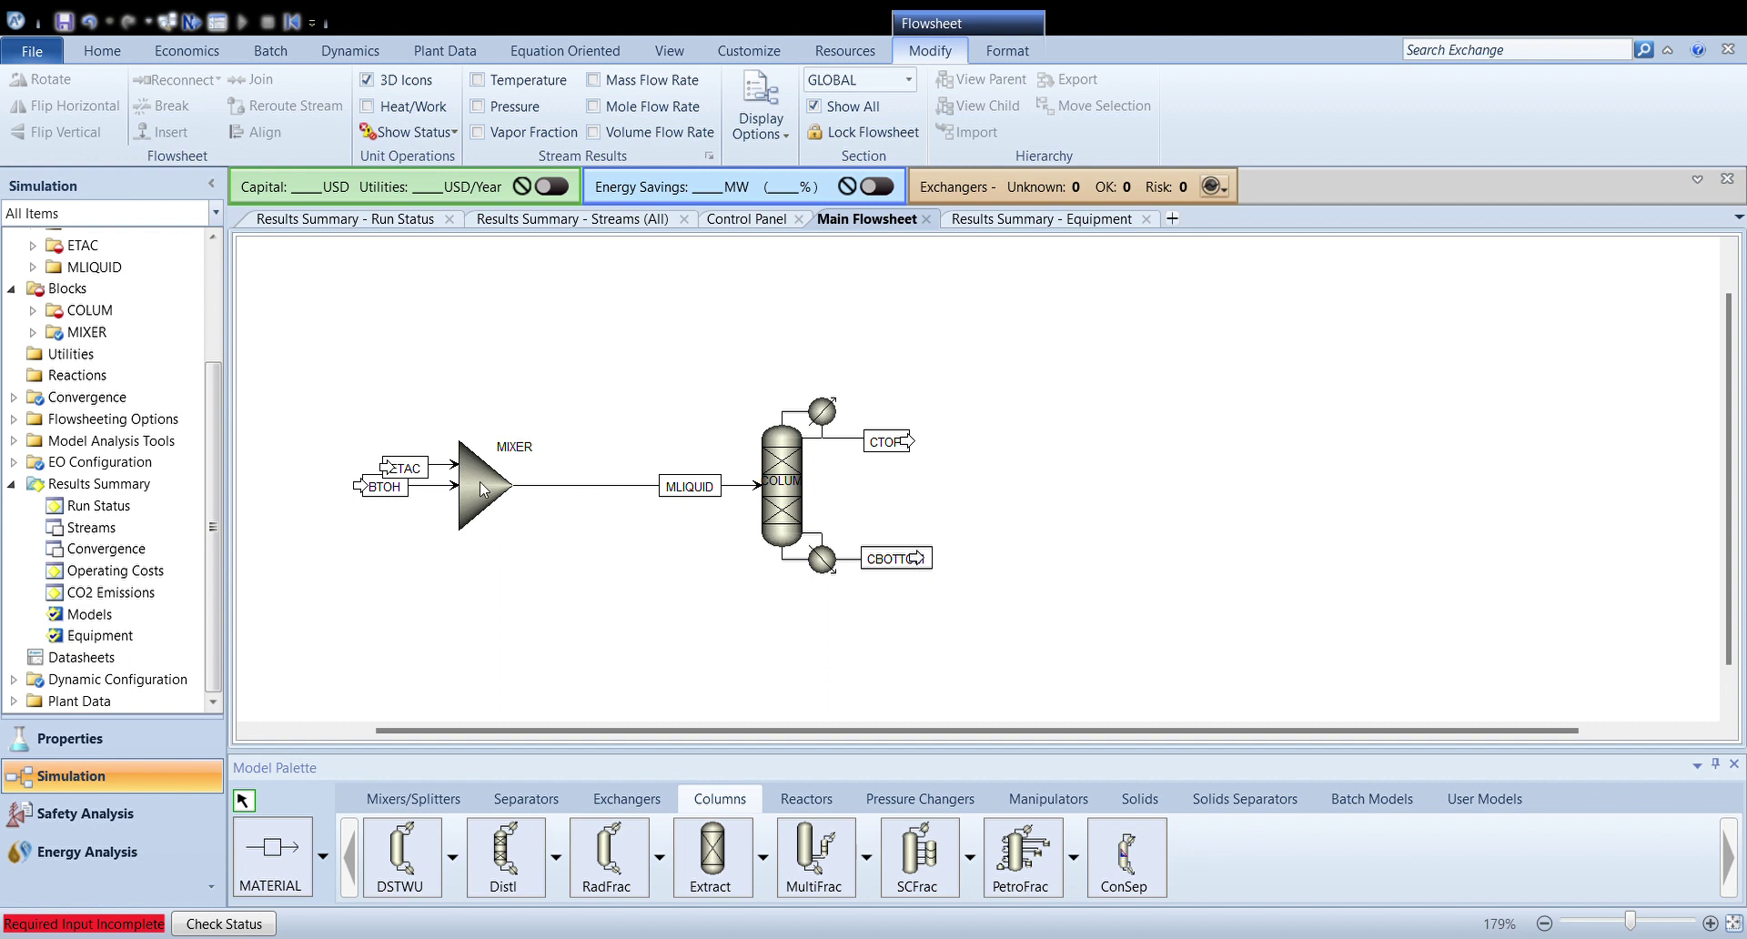
# Open the BTOH stream input and set its temperature to 25 C and pressure to 1 atm
pyautogui.click(433, 487)
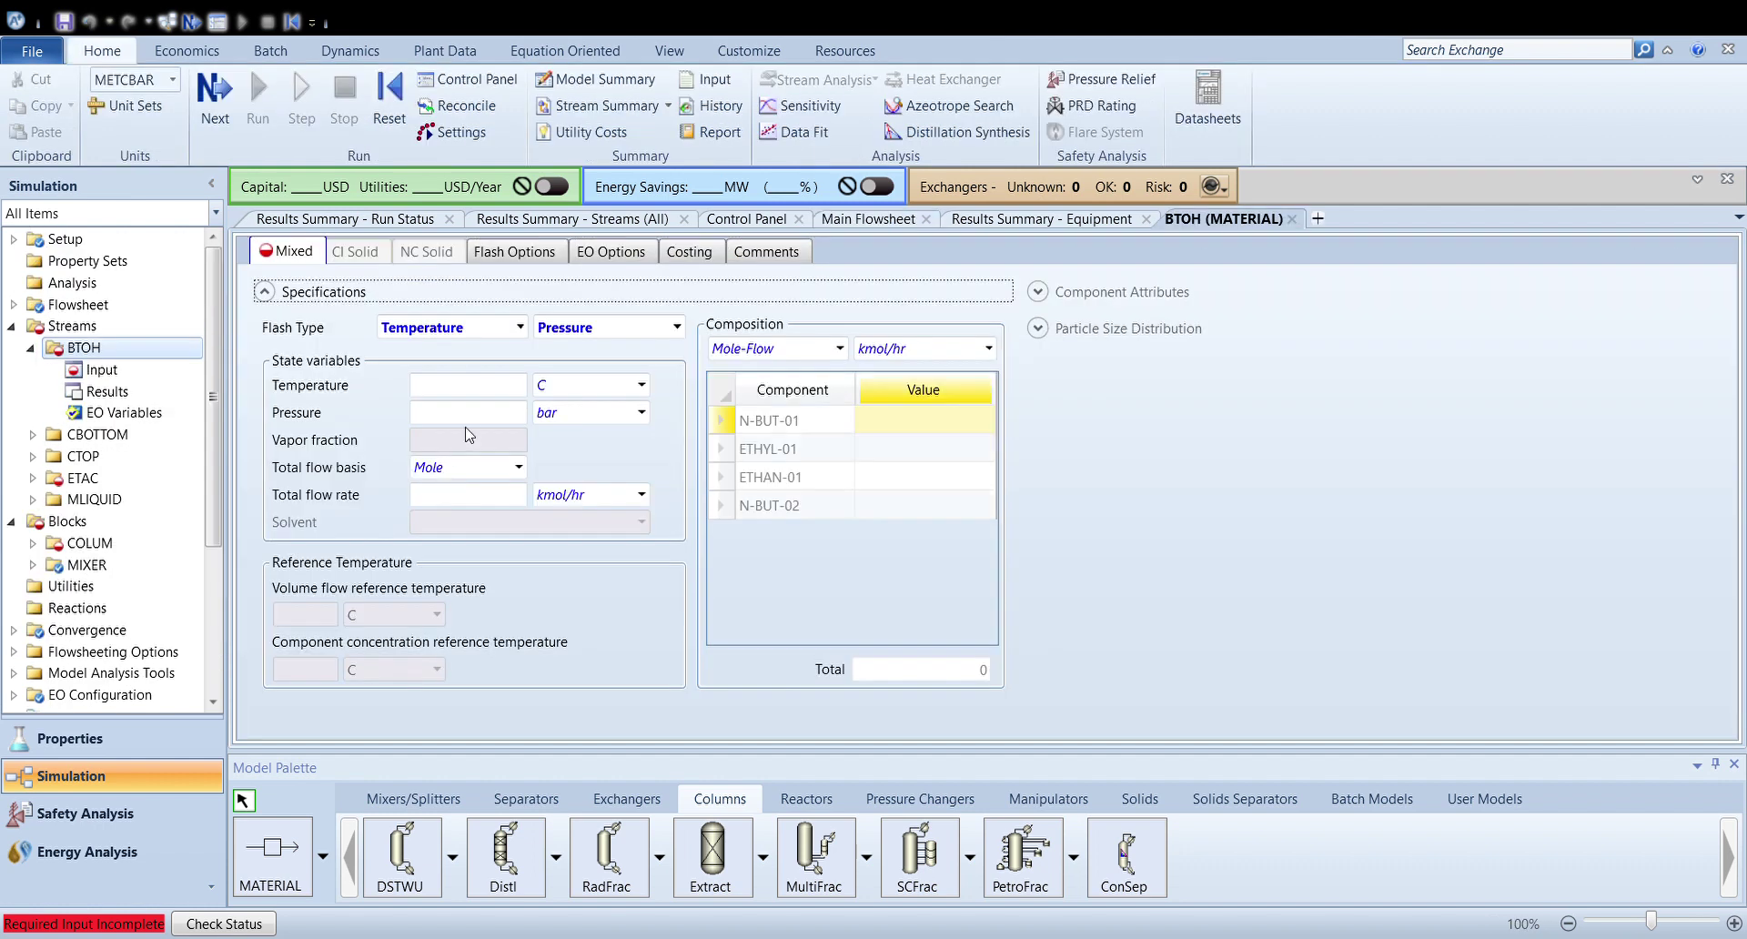
pyautogui.click(509, 397)
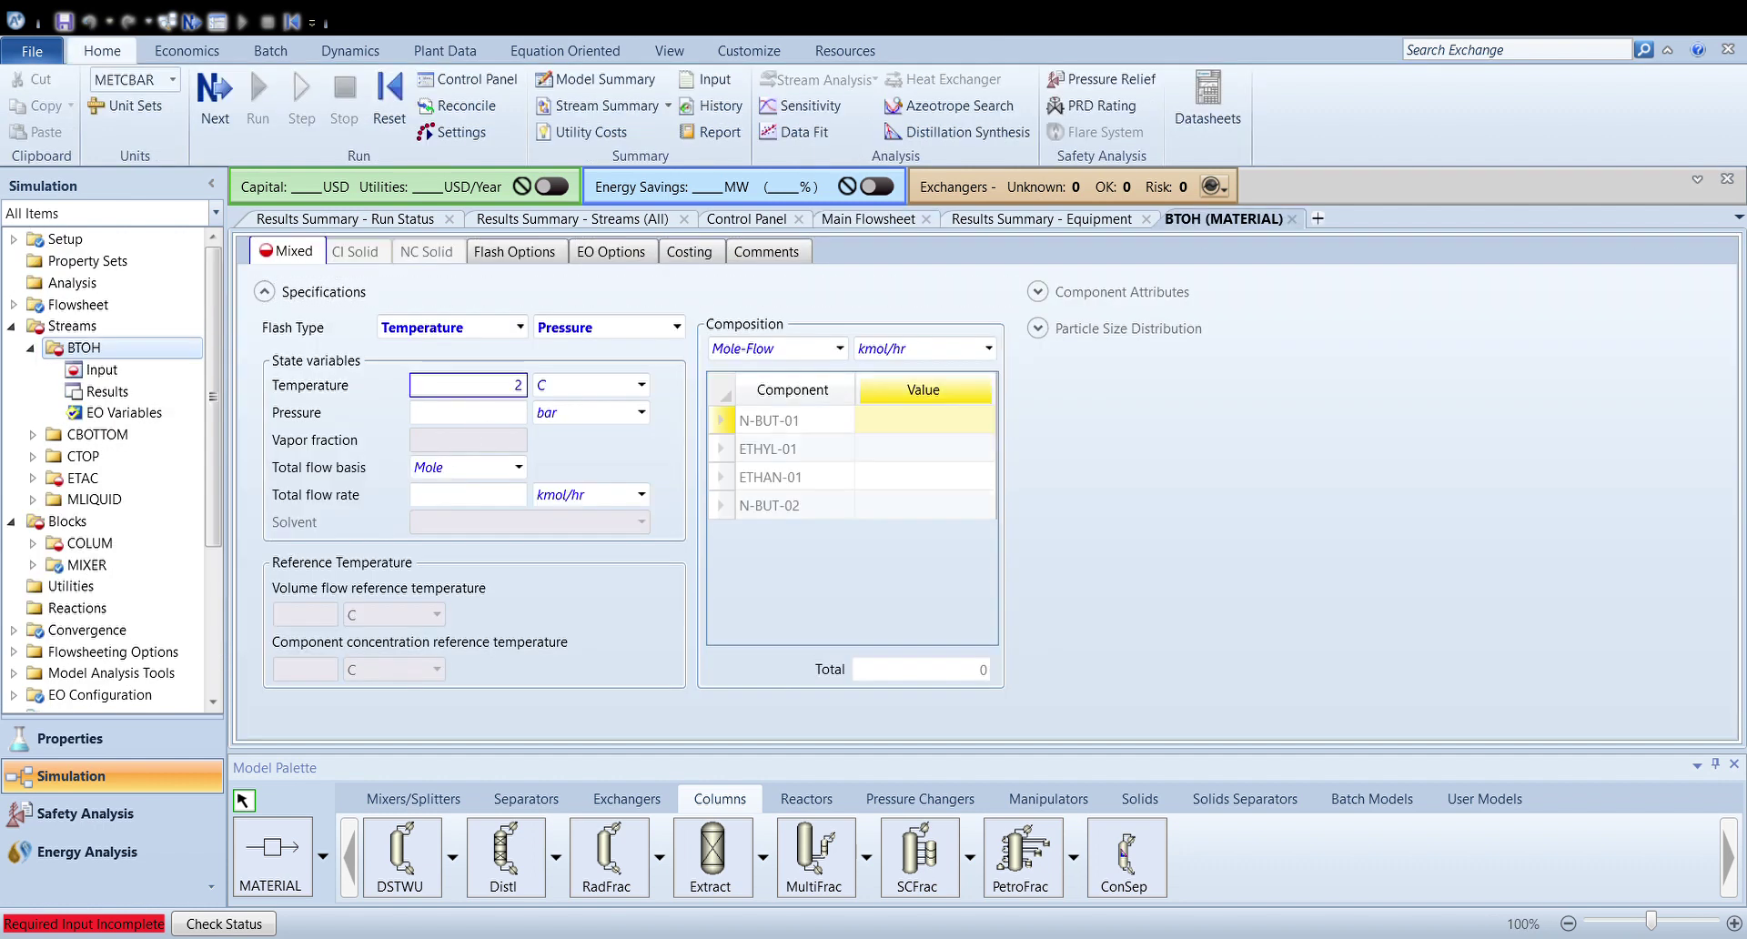
pyautogui.click(503, 411)
pyautogui.write('1')
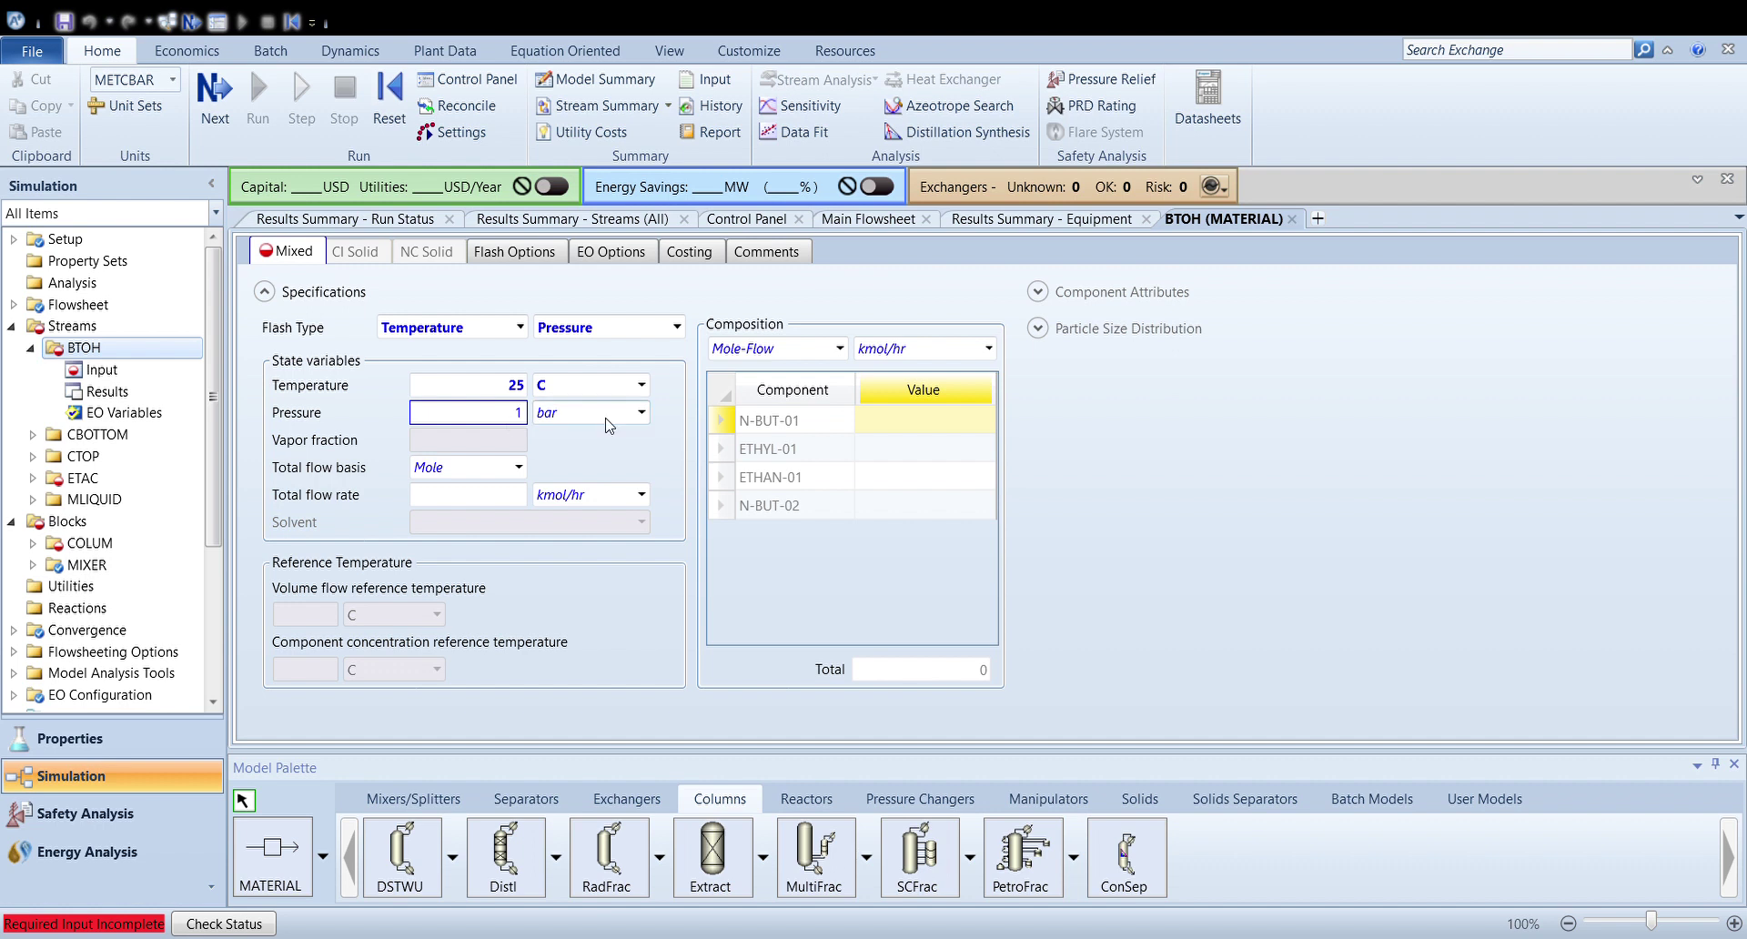
pyautogui.click(642, 414)
pyautogui.press('a')
# Set BTOH's total flow to 0,03 L-tons/min on a mass basis and its N-BUT-01 mole flow to 1 kmol/hr
pyautogui.click(459, 499)
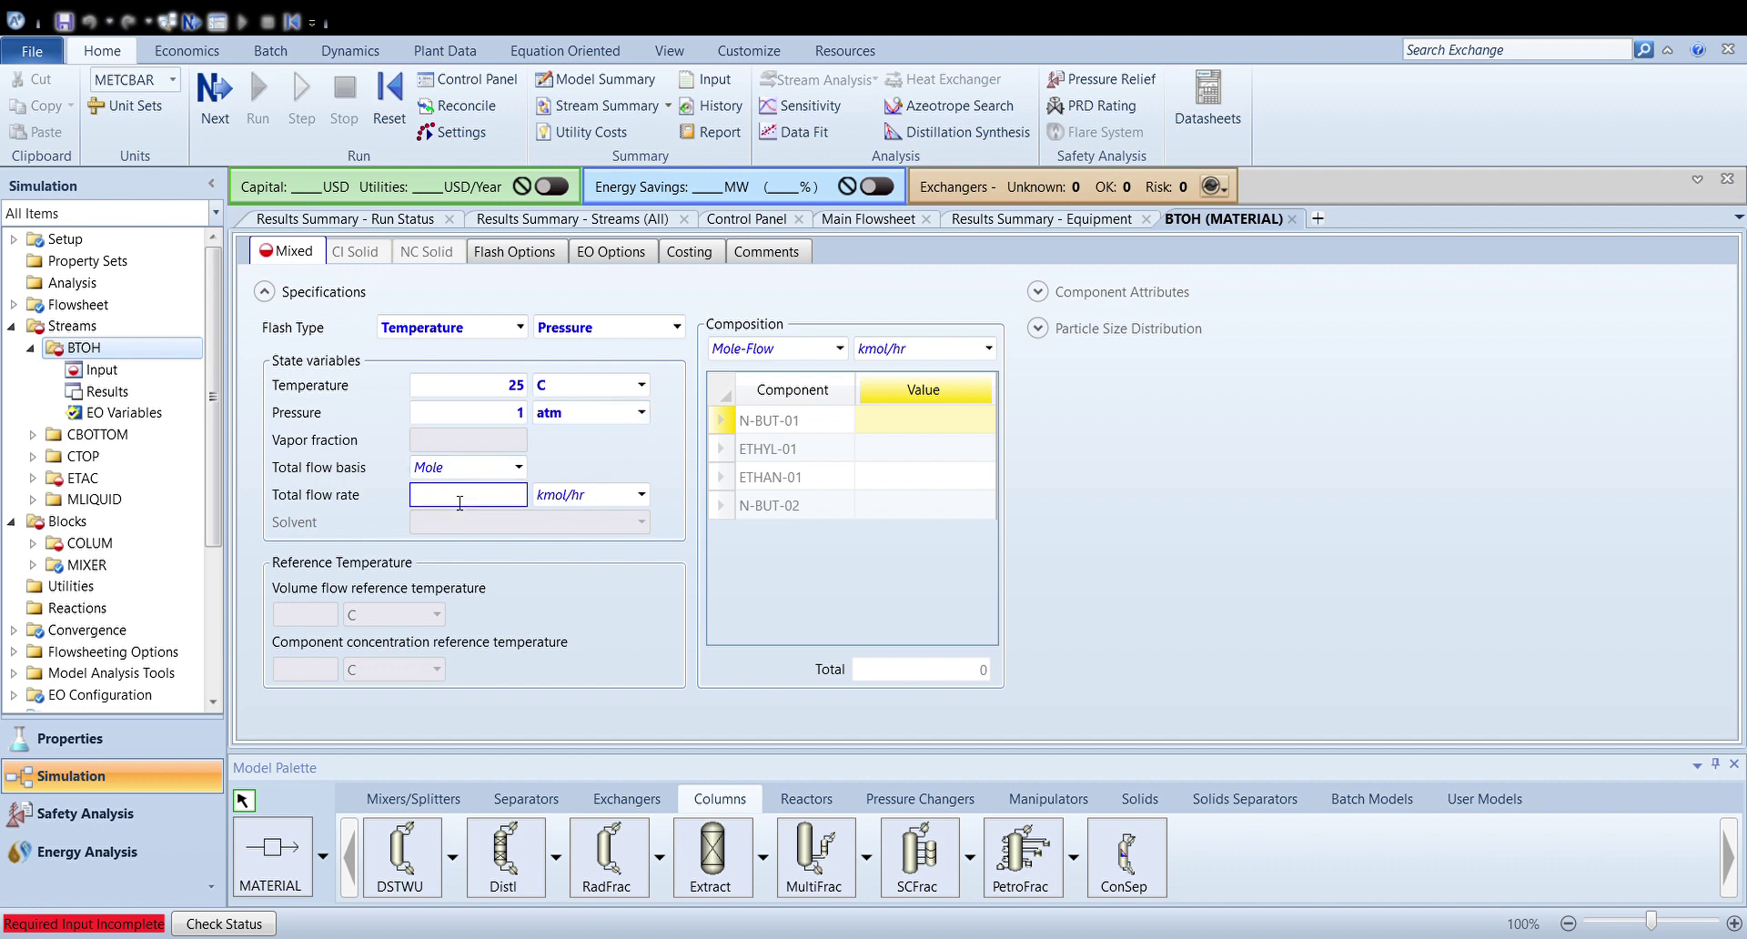
pyautogui.write('0,03')
pyautogui.click(418, 468)
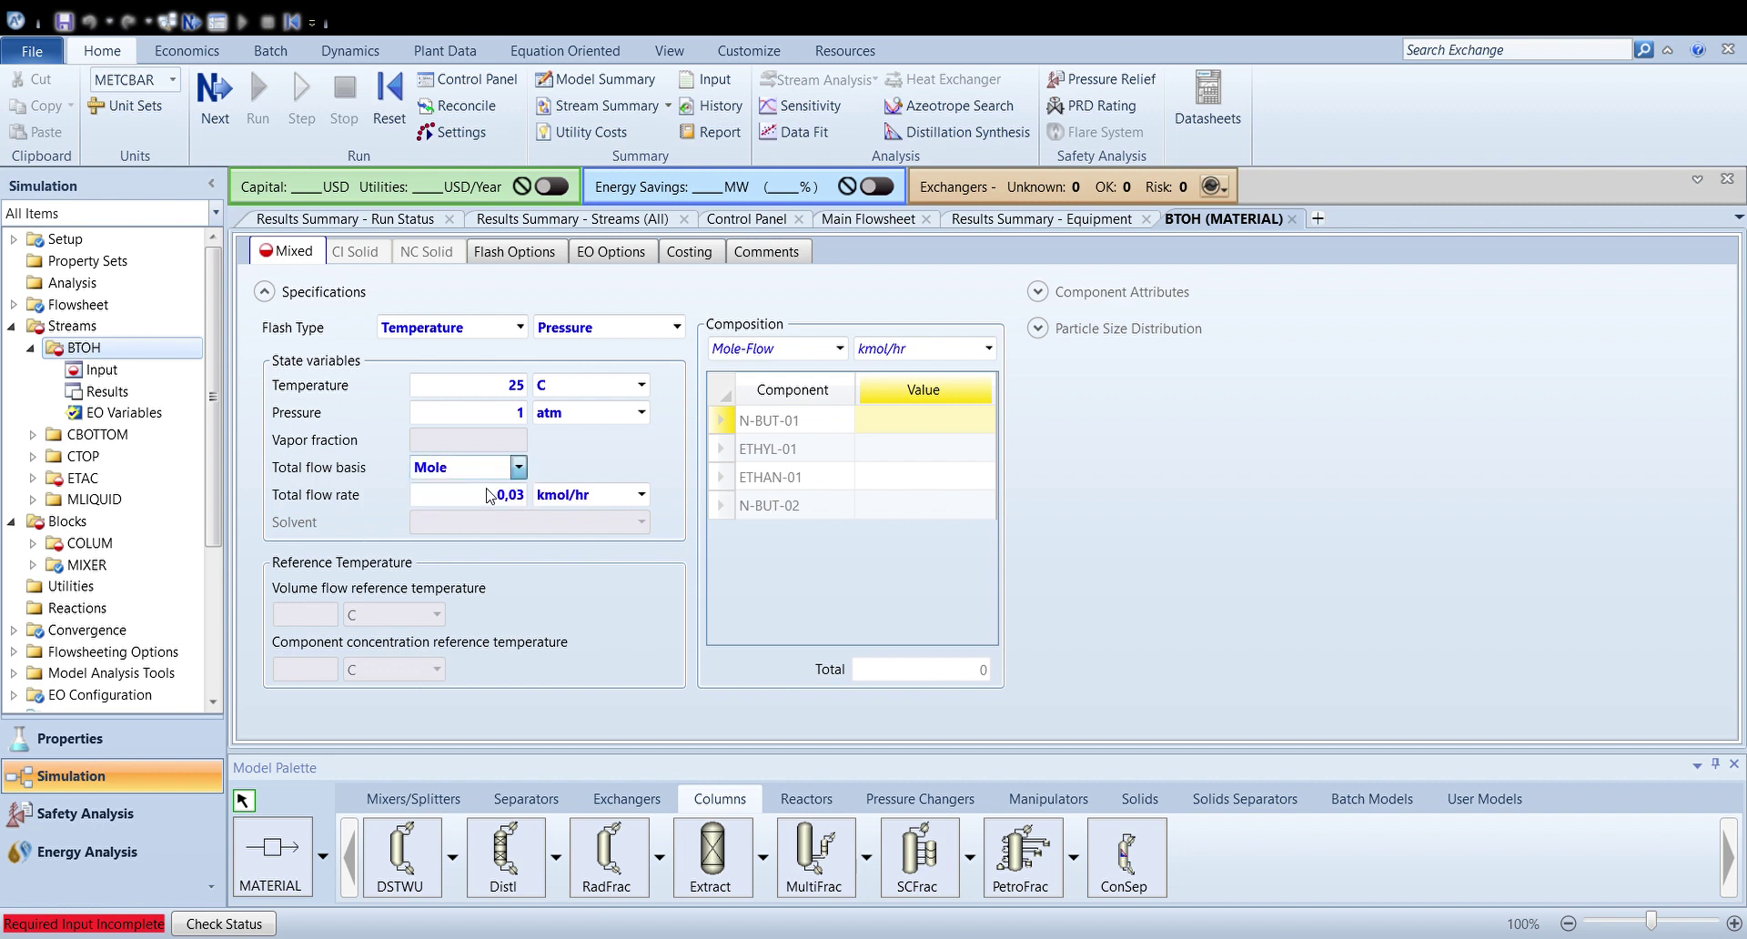
pyautogui.press('Down')
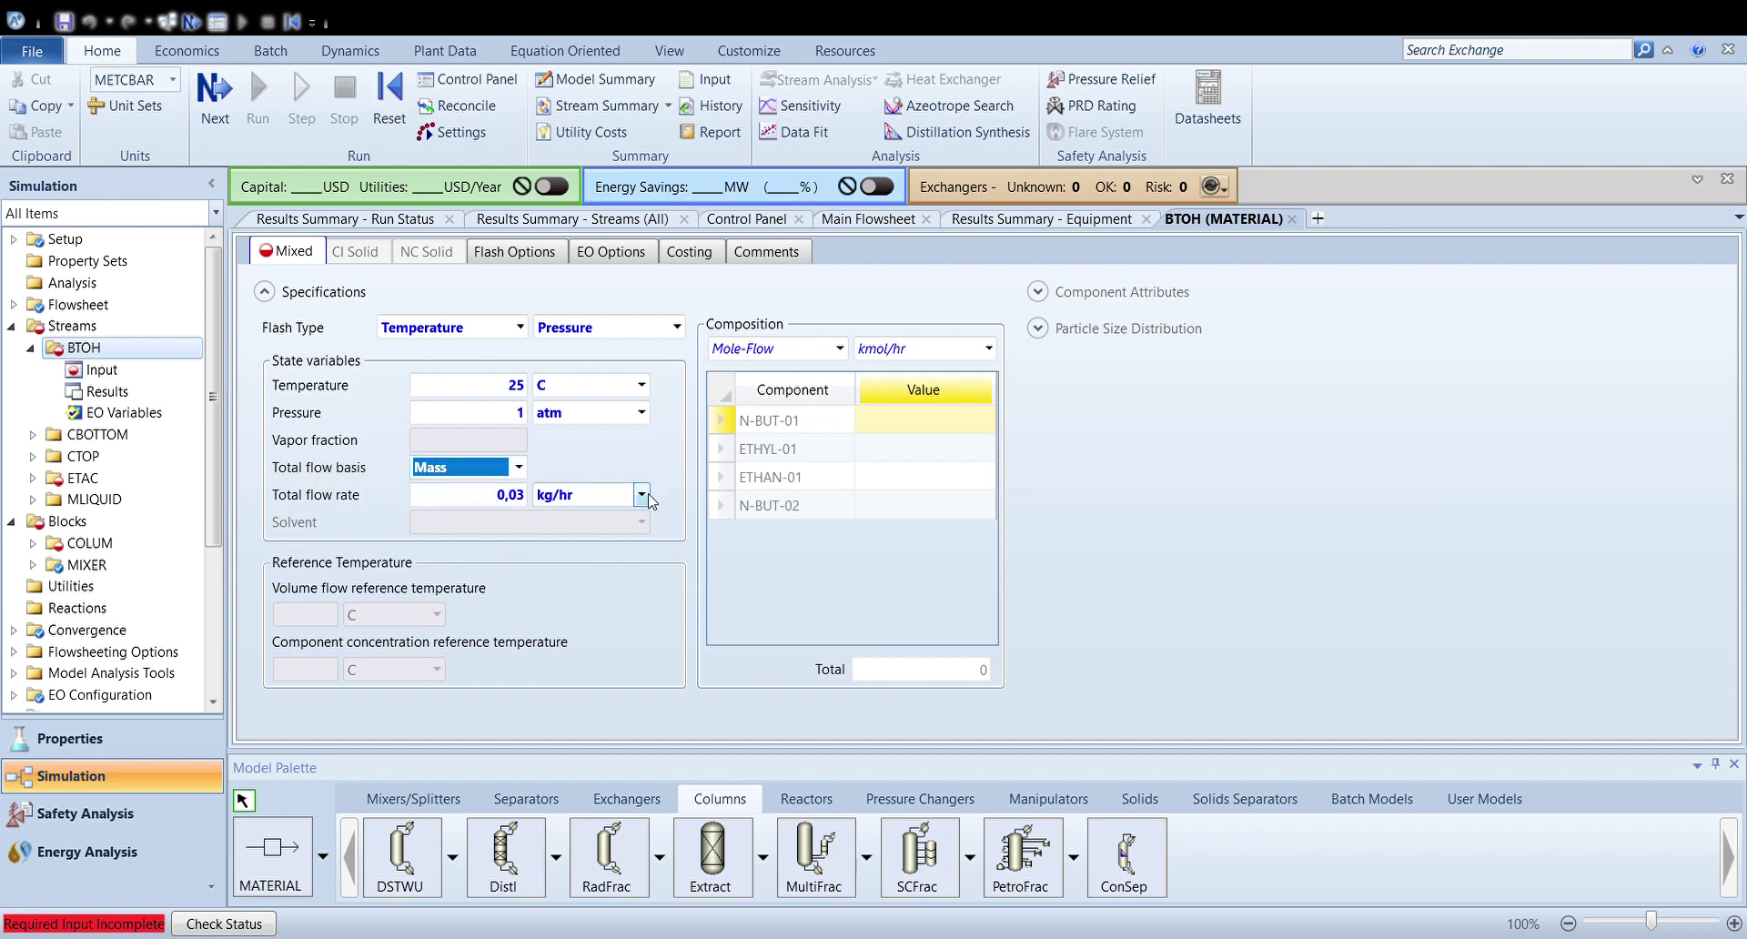
pyautogui.click(637, 496)
pyautogui.scroll(-5, 587, 730)
pyautogui.click(895, 423)
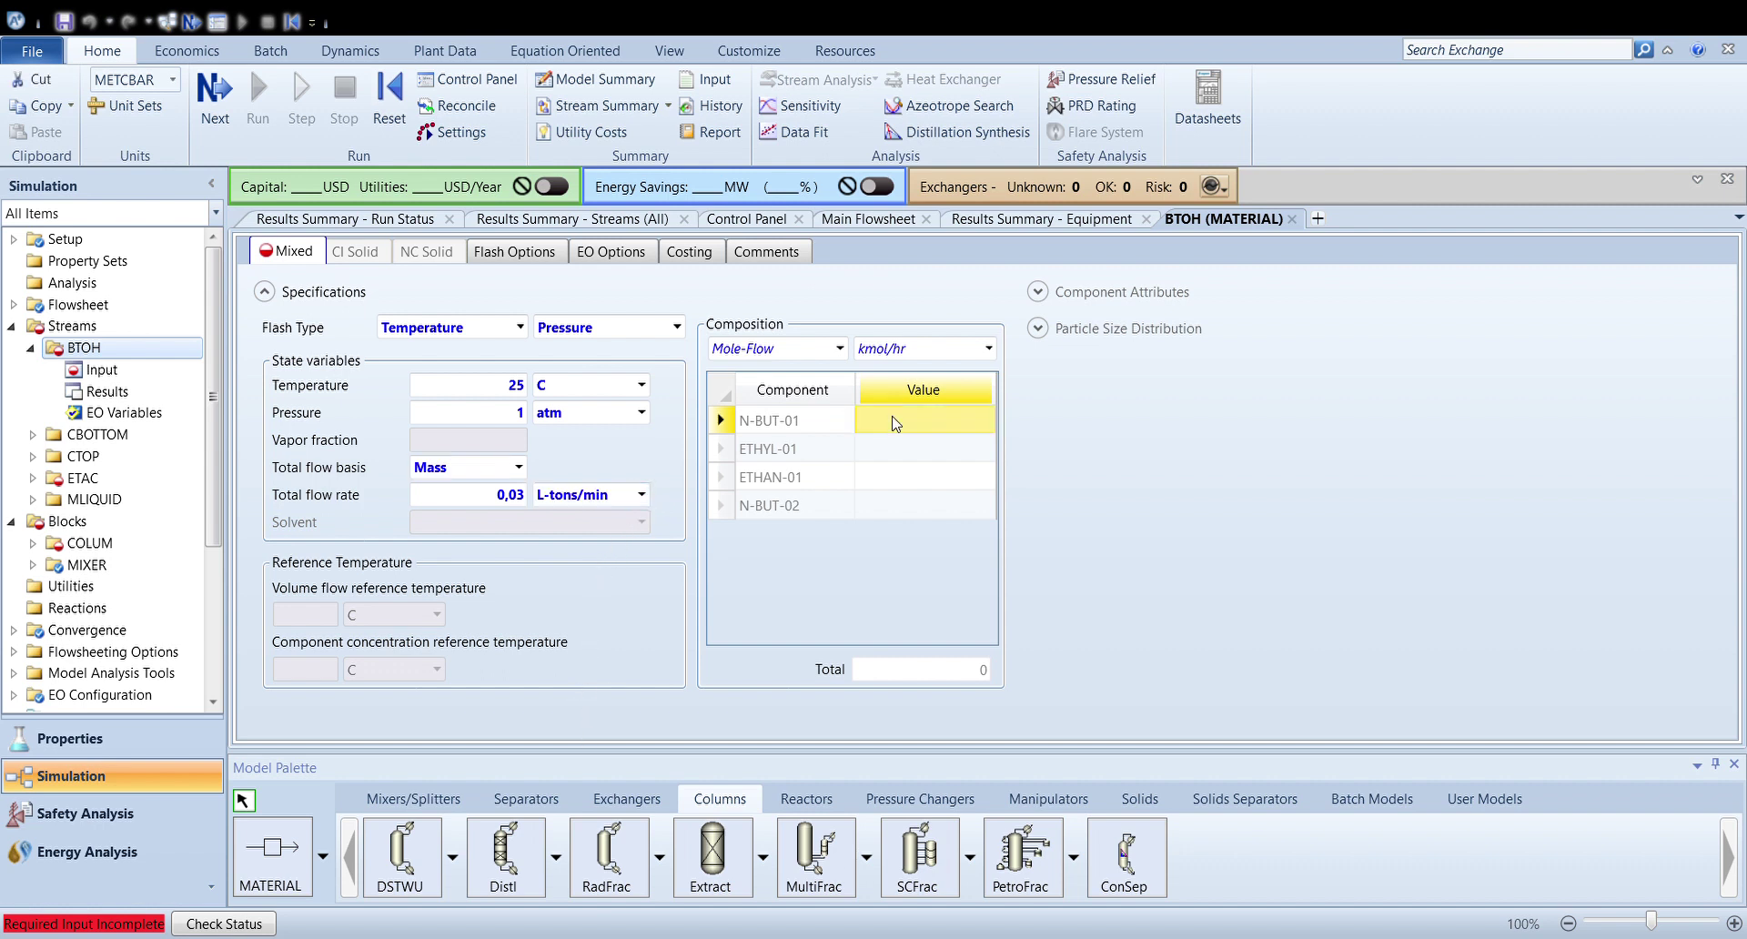
pyautogui.write('1')
pyautogui.press('Return')
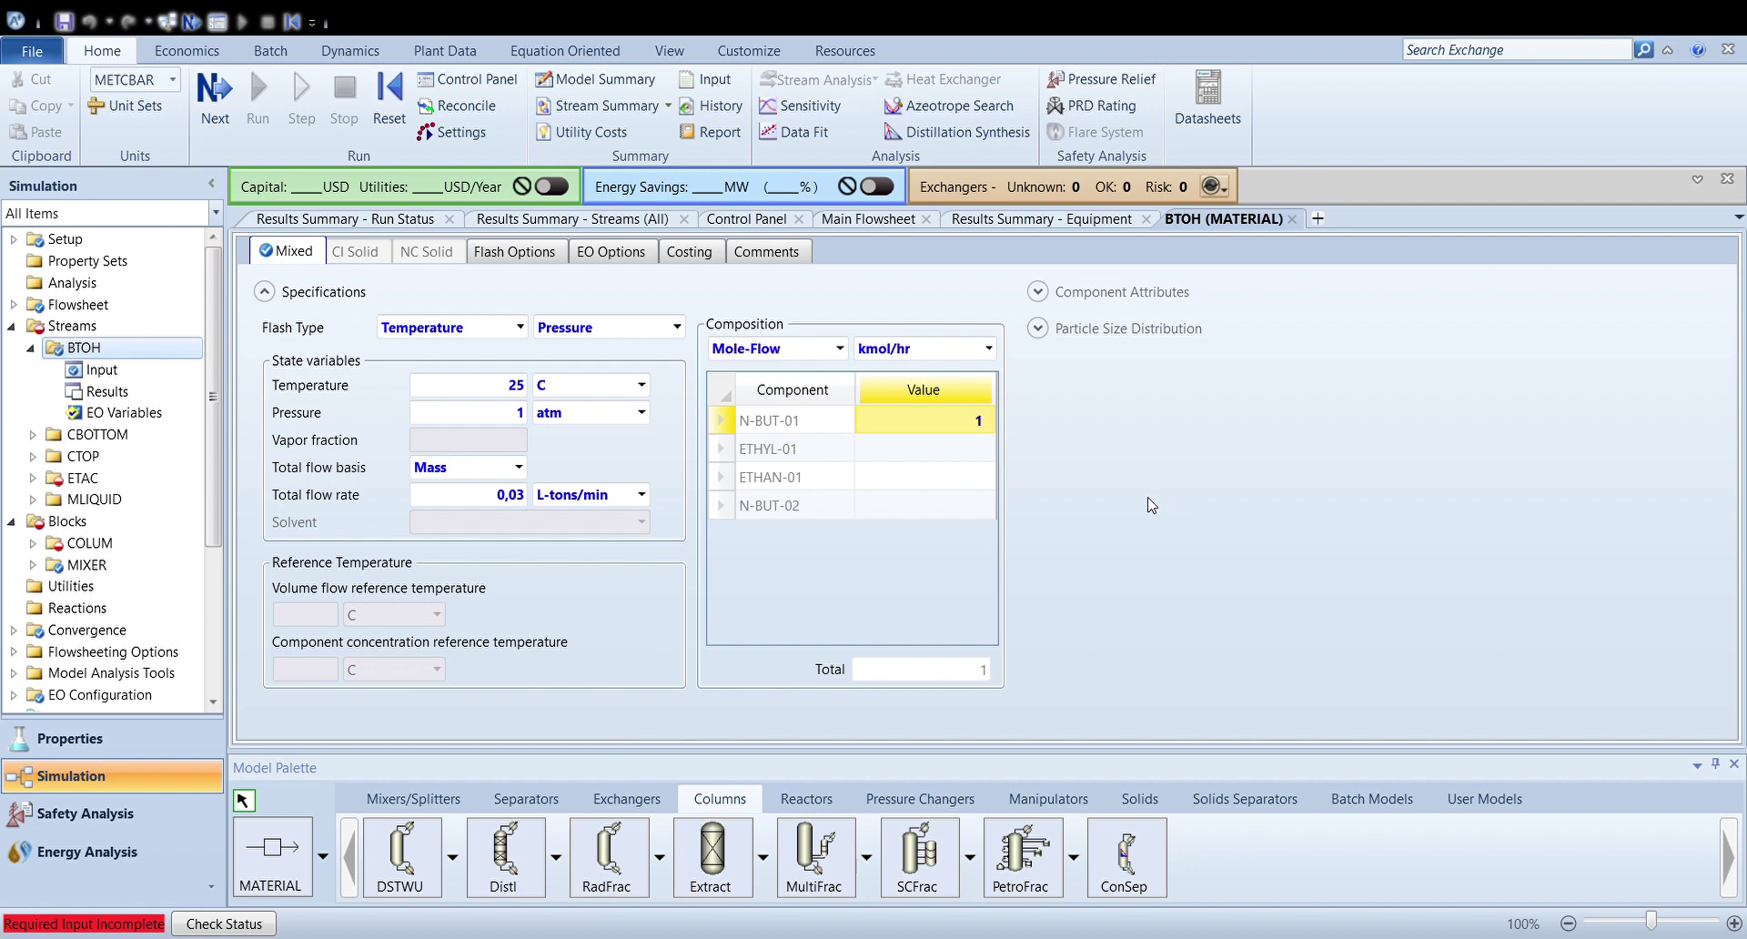
# Continue to the ETAC stream input and set its temperature to 25 C and pressure to 1 atm
pyautogui.click(214, 95)
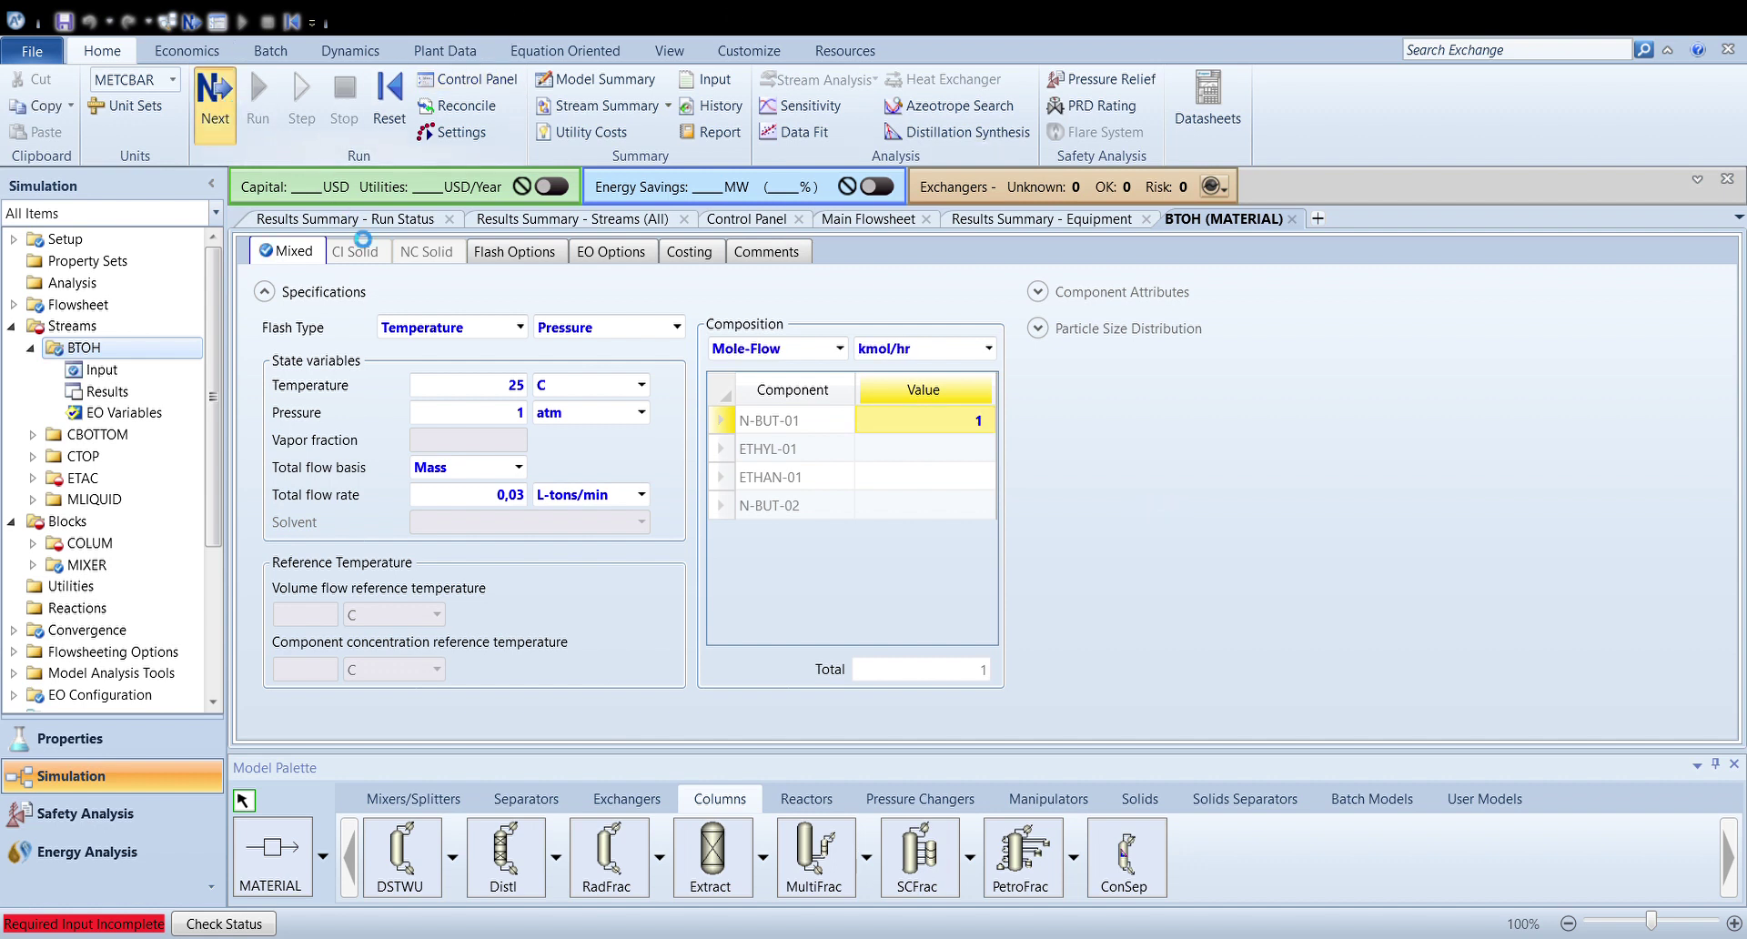
pyautogui.click(484, 390)
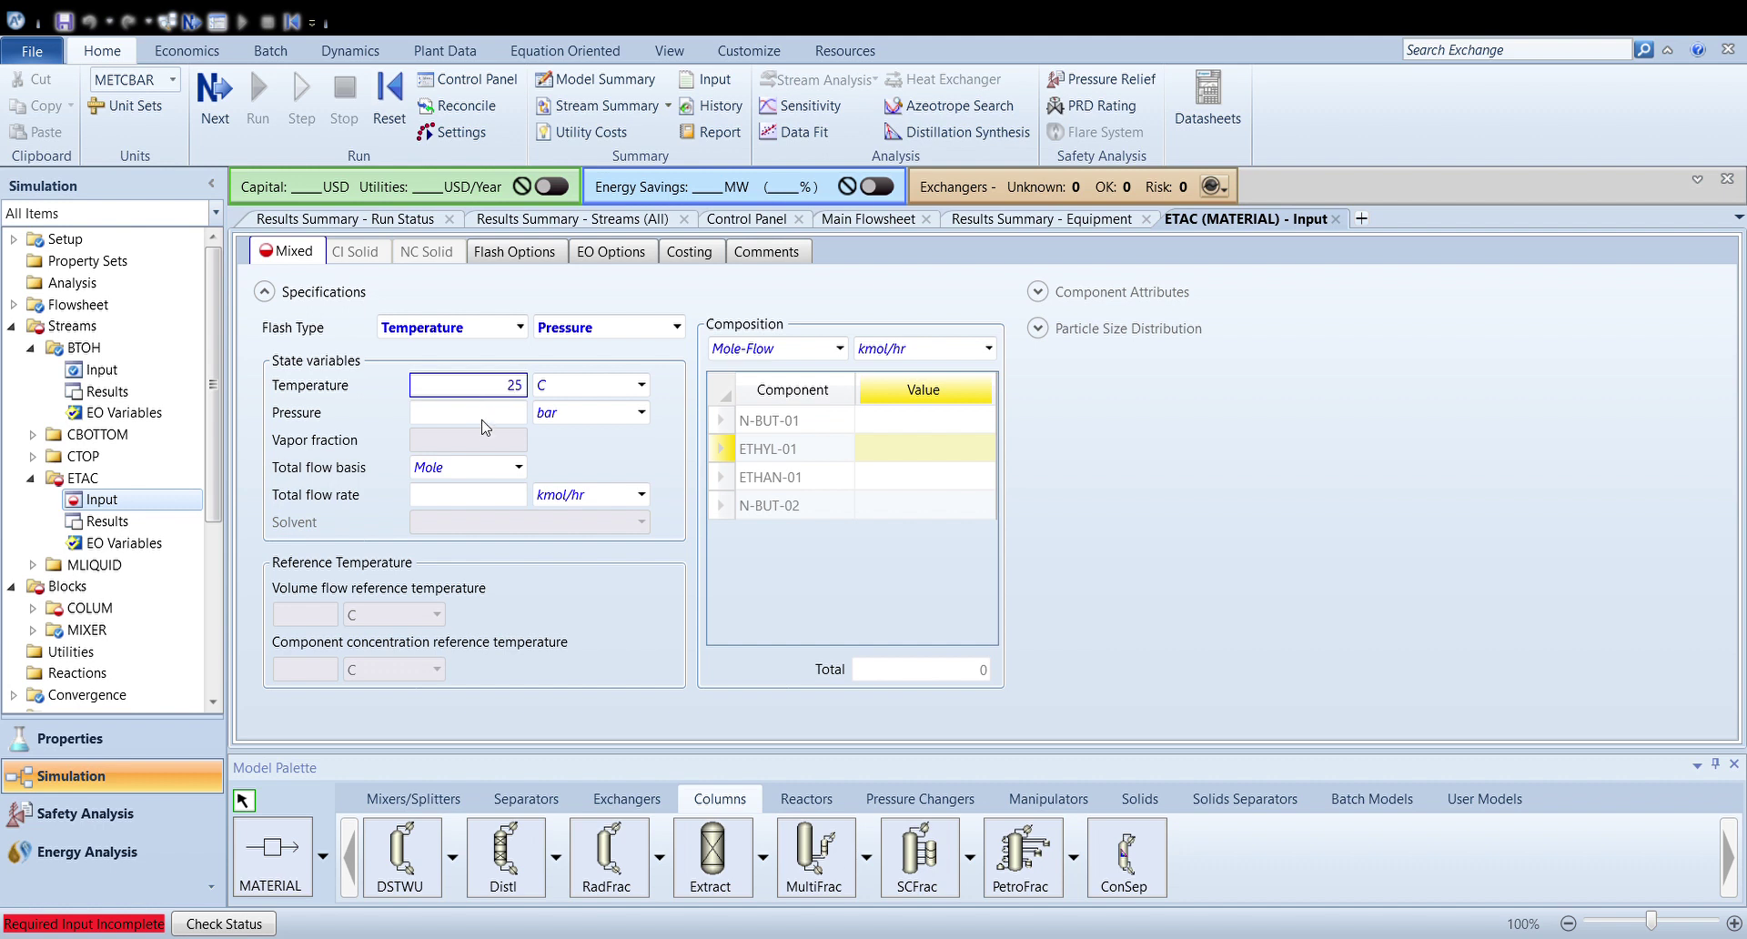
pyautogui.click(484, 417)
pyautogui.click(641, 415)
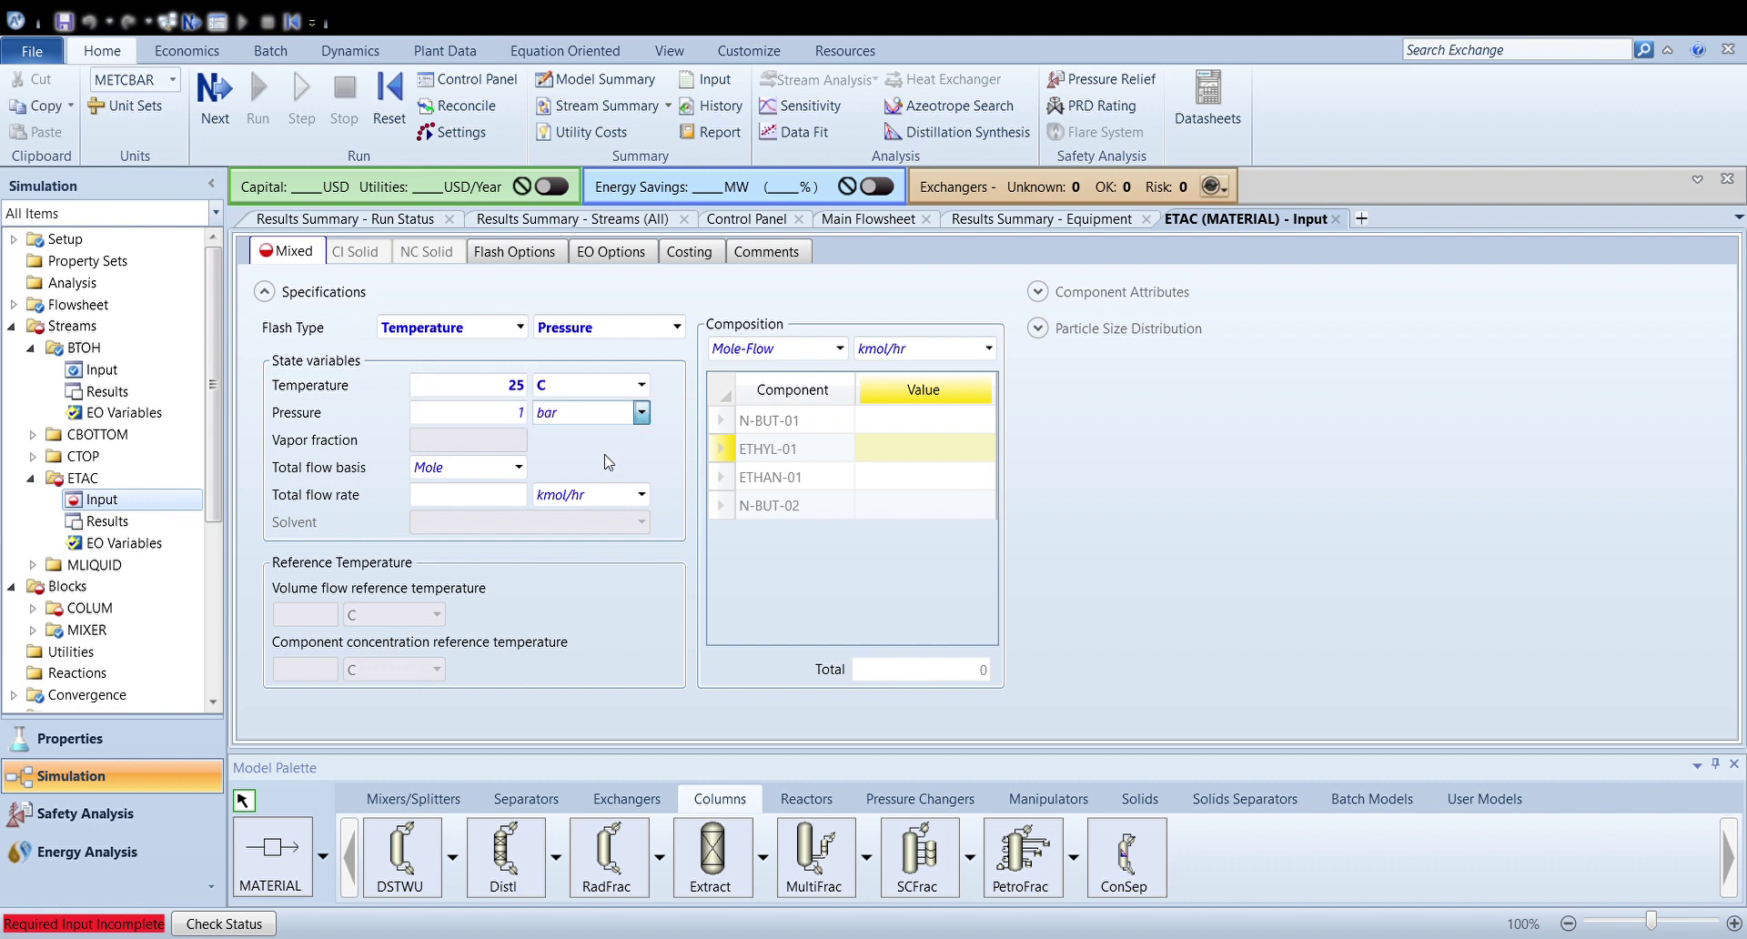
pyautogui.click(606, 440)
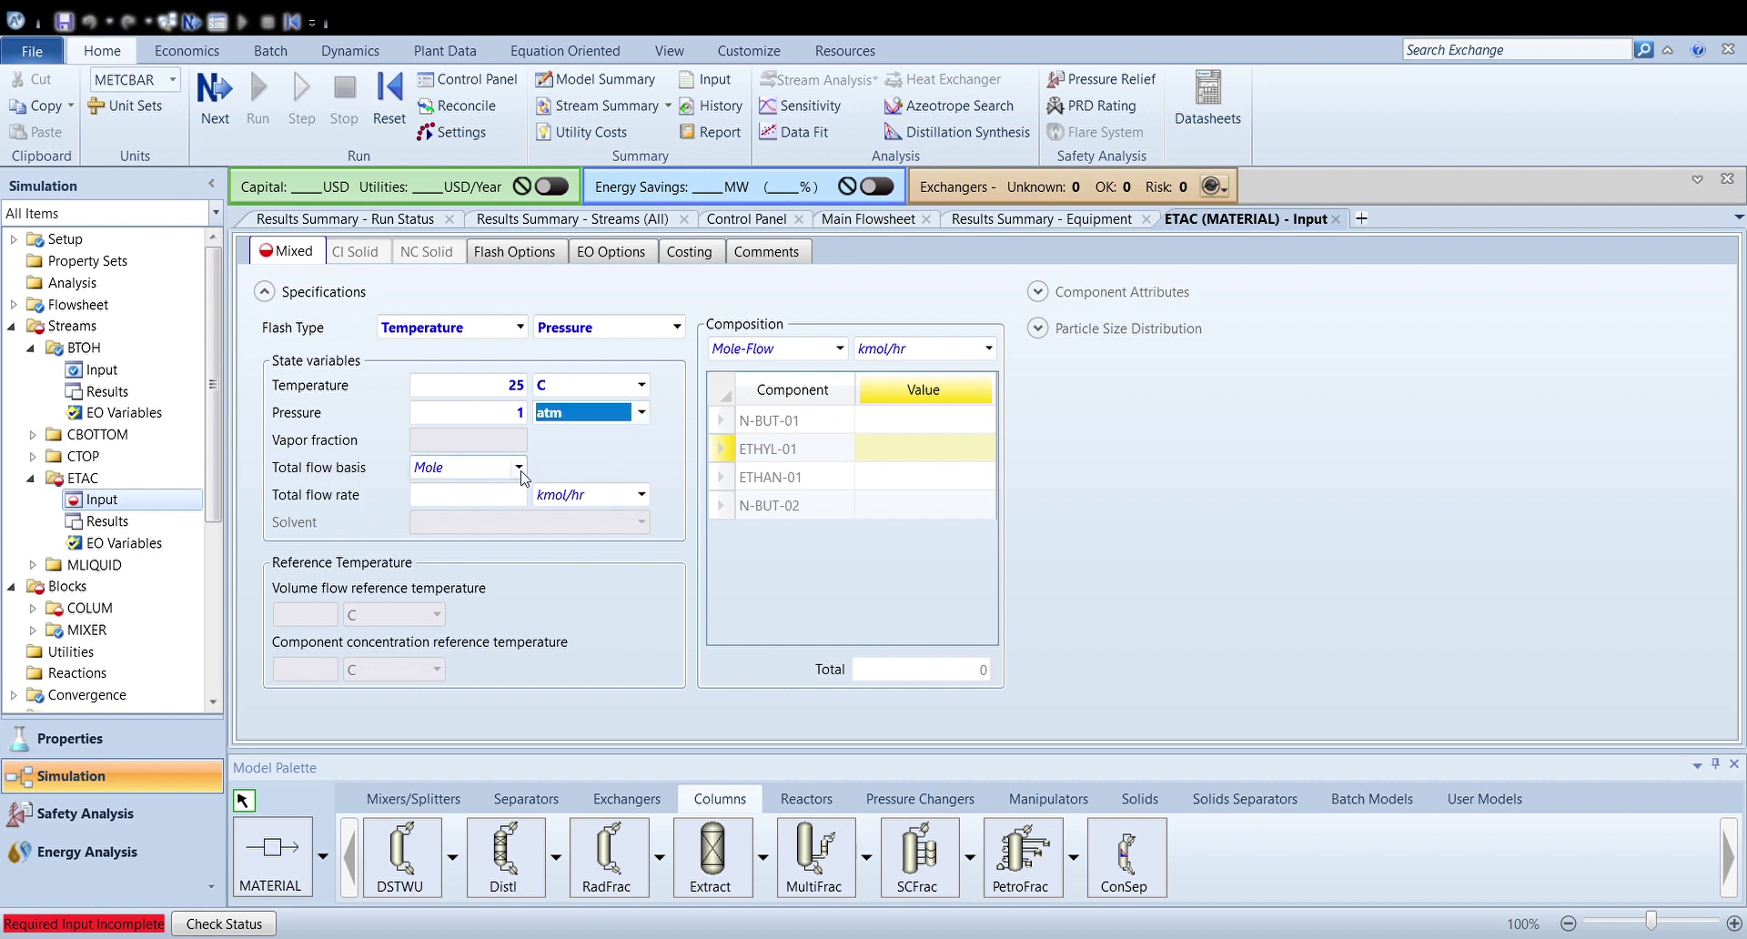
# Set ETAC's total flow to 0,03 L-tons/min on a mass basis and its ETHYL-01 mole flow to 1 kmol/hr
pyautogui.click(516, 468)
pyautogui.press('Down')
pyautogui.click(472, 498)
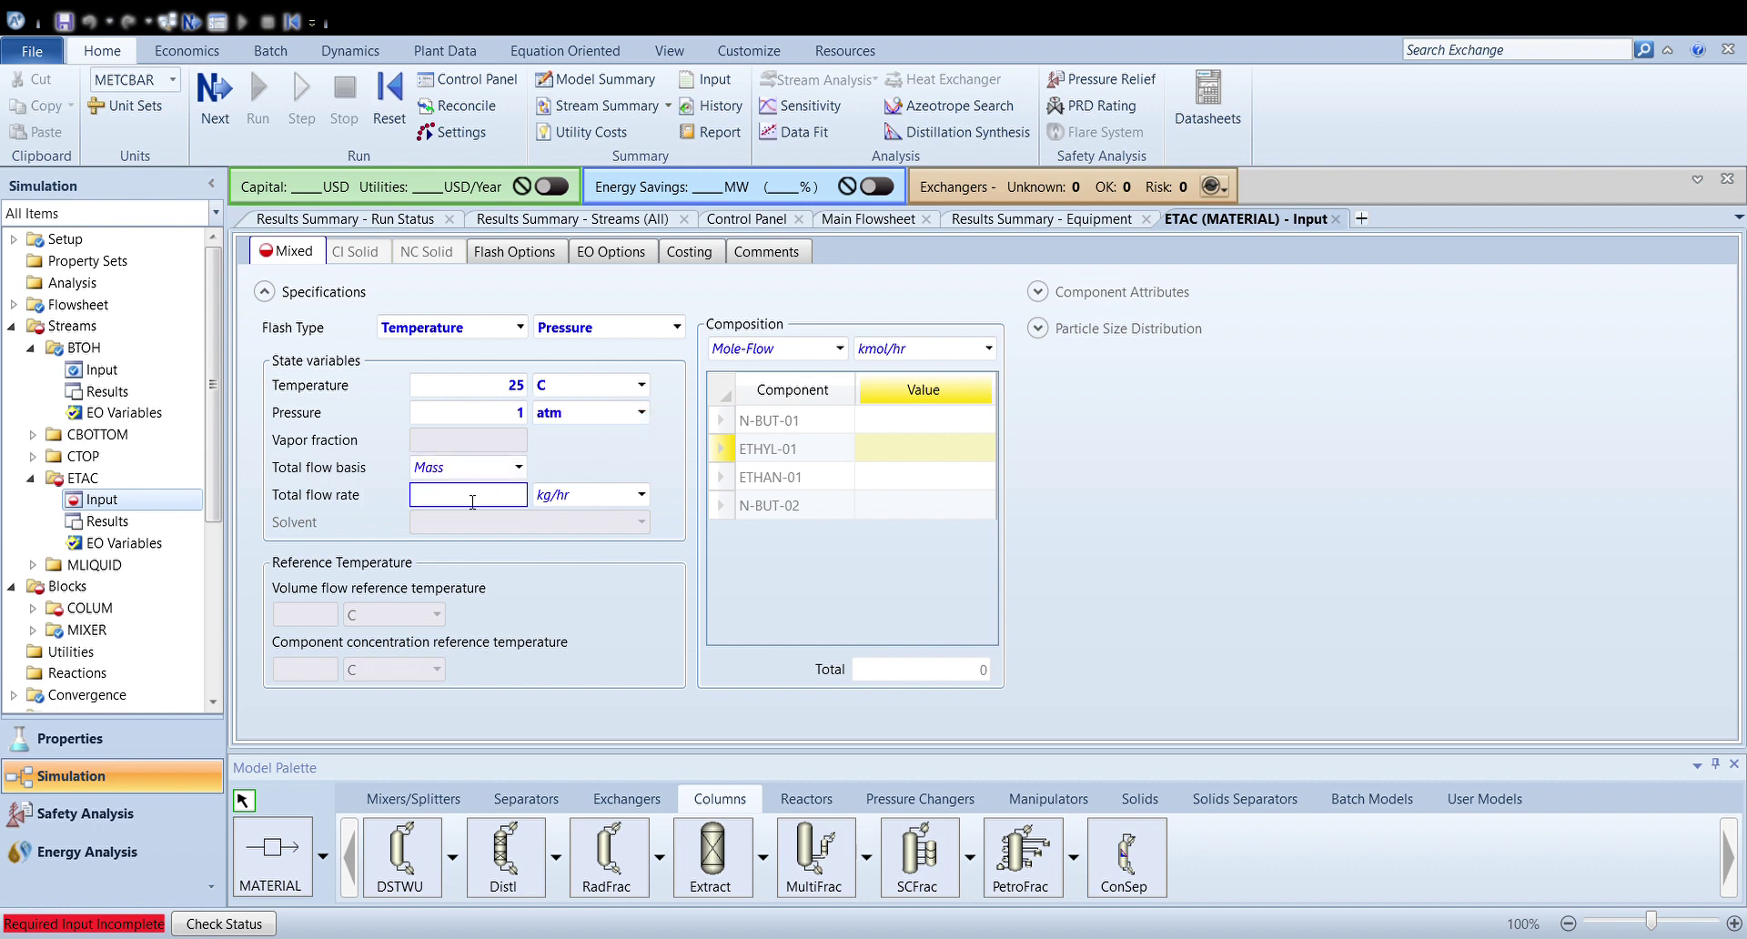
pyautogui.write('0,03')
pyautogui.click(591, 496)
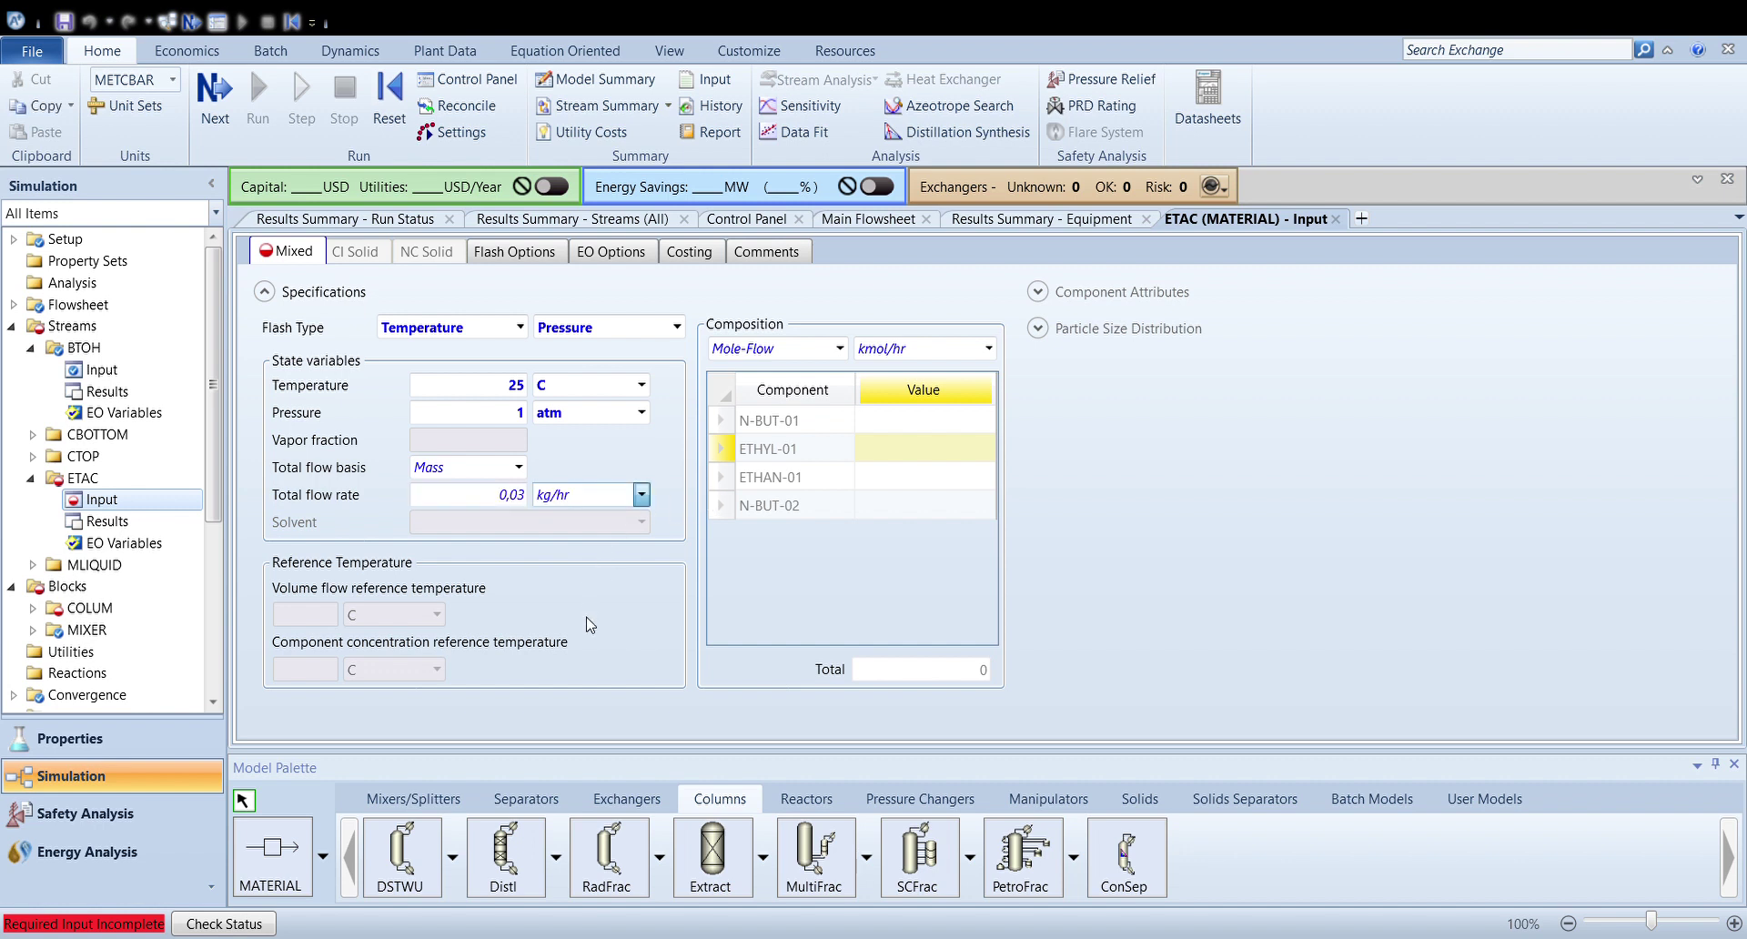
pyautogui.hotkey('shift', 'l')
pyautogui.click(940, 452)
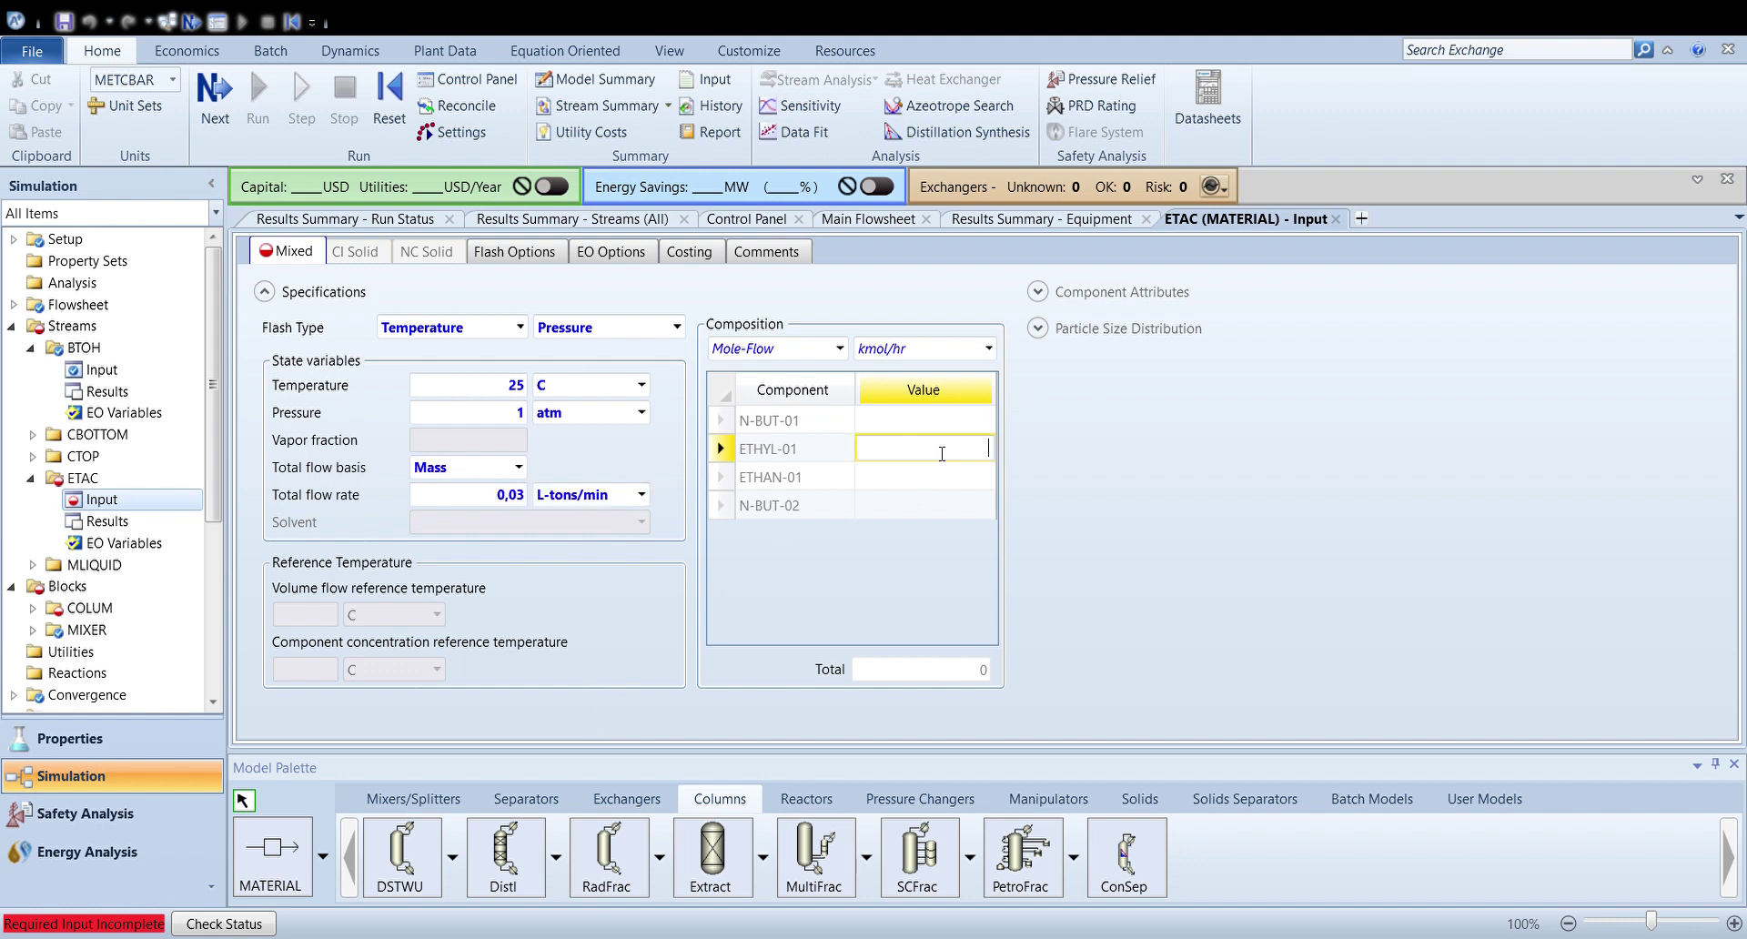
pyautogui.press('Return')
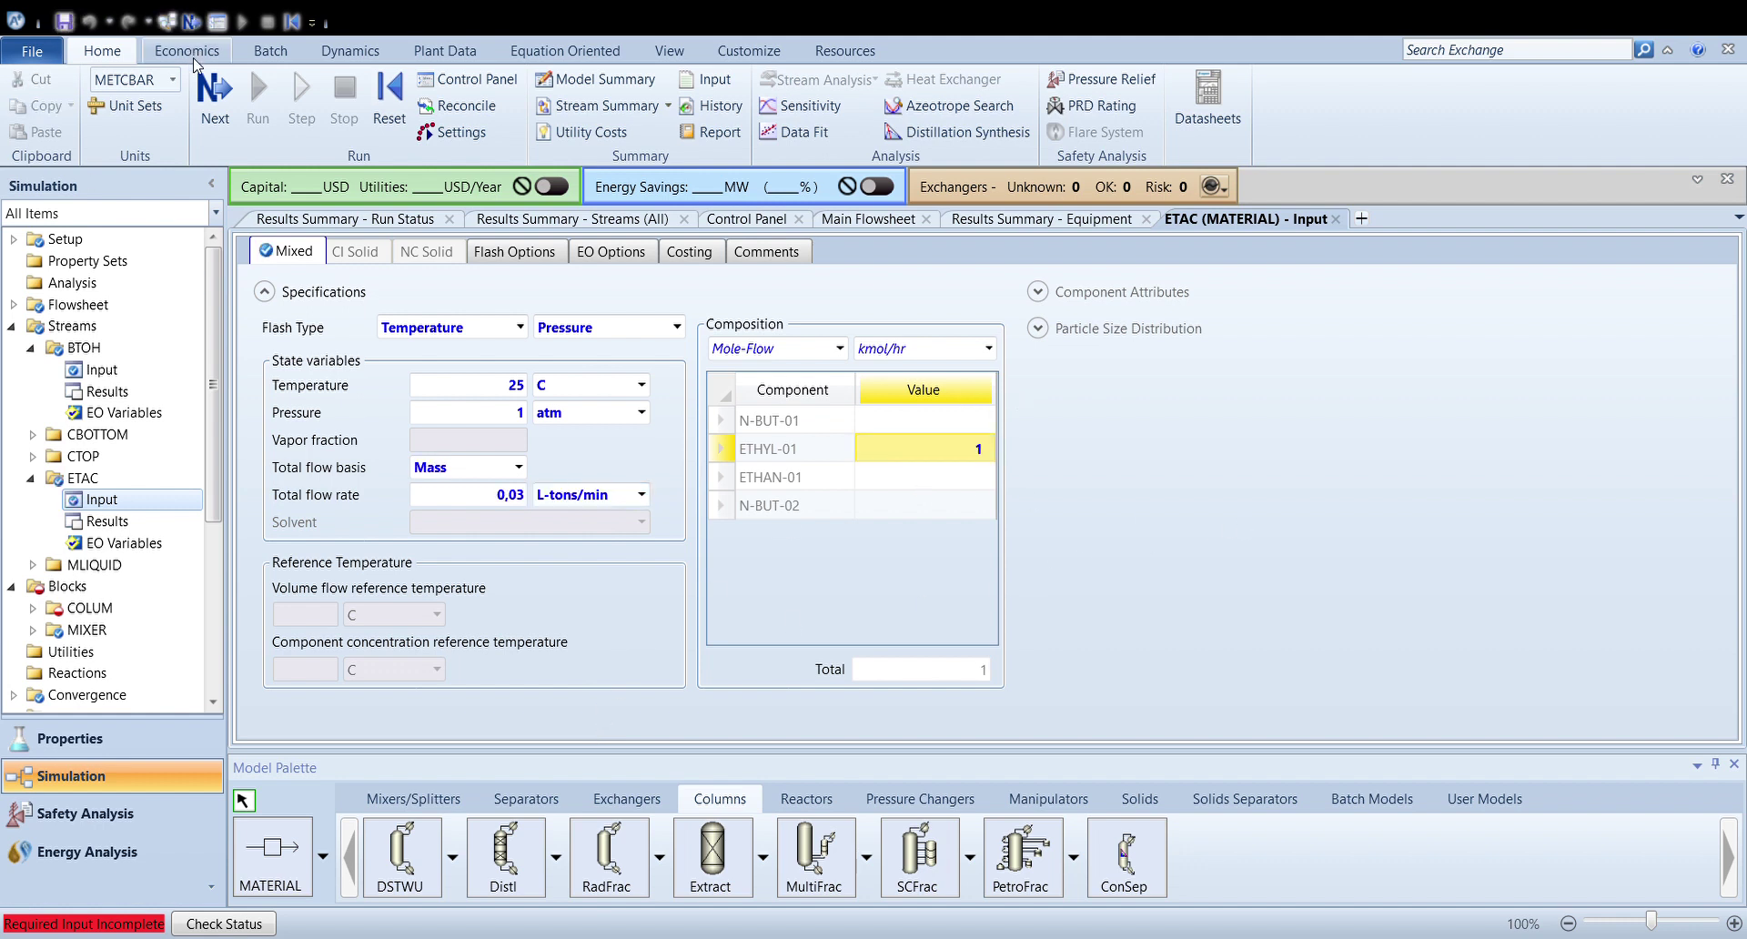
# Continue to the COLUM block input and set 28 stages, feed stage 14, reflux ratio 4 and distillate to feed mole ratio 0,014
pyautogui.click(215, 91)
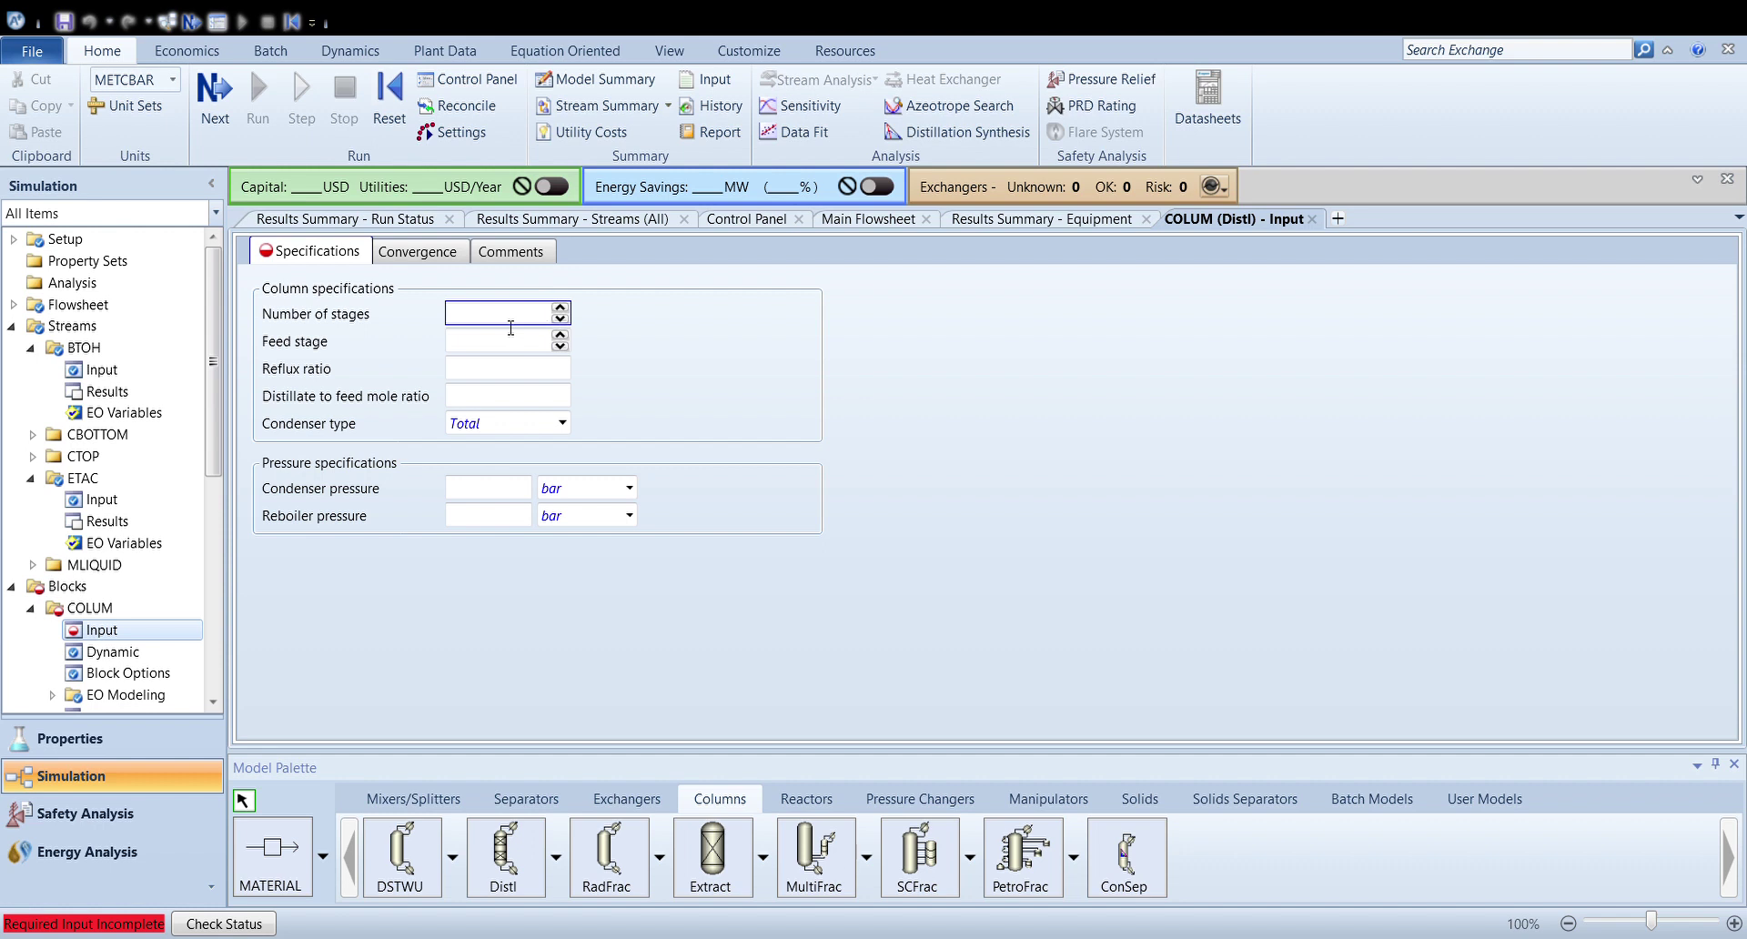
pyautogui.write('28')
pyautogui.click(511, 350)
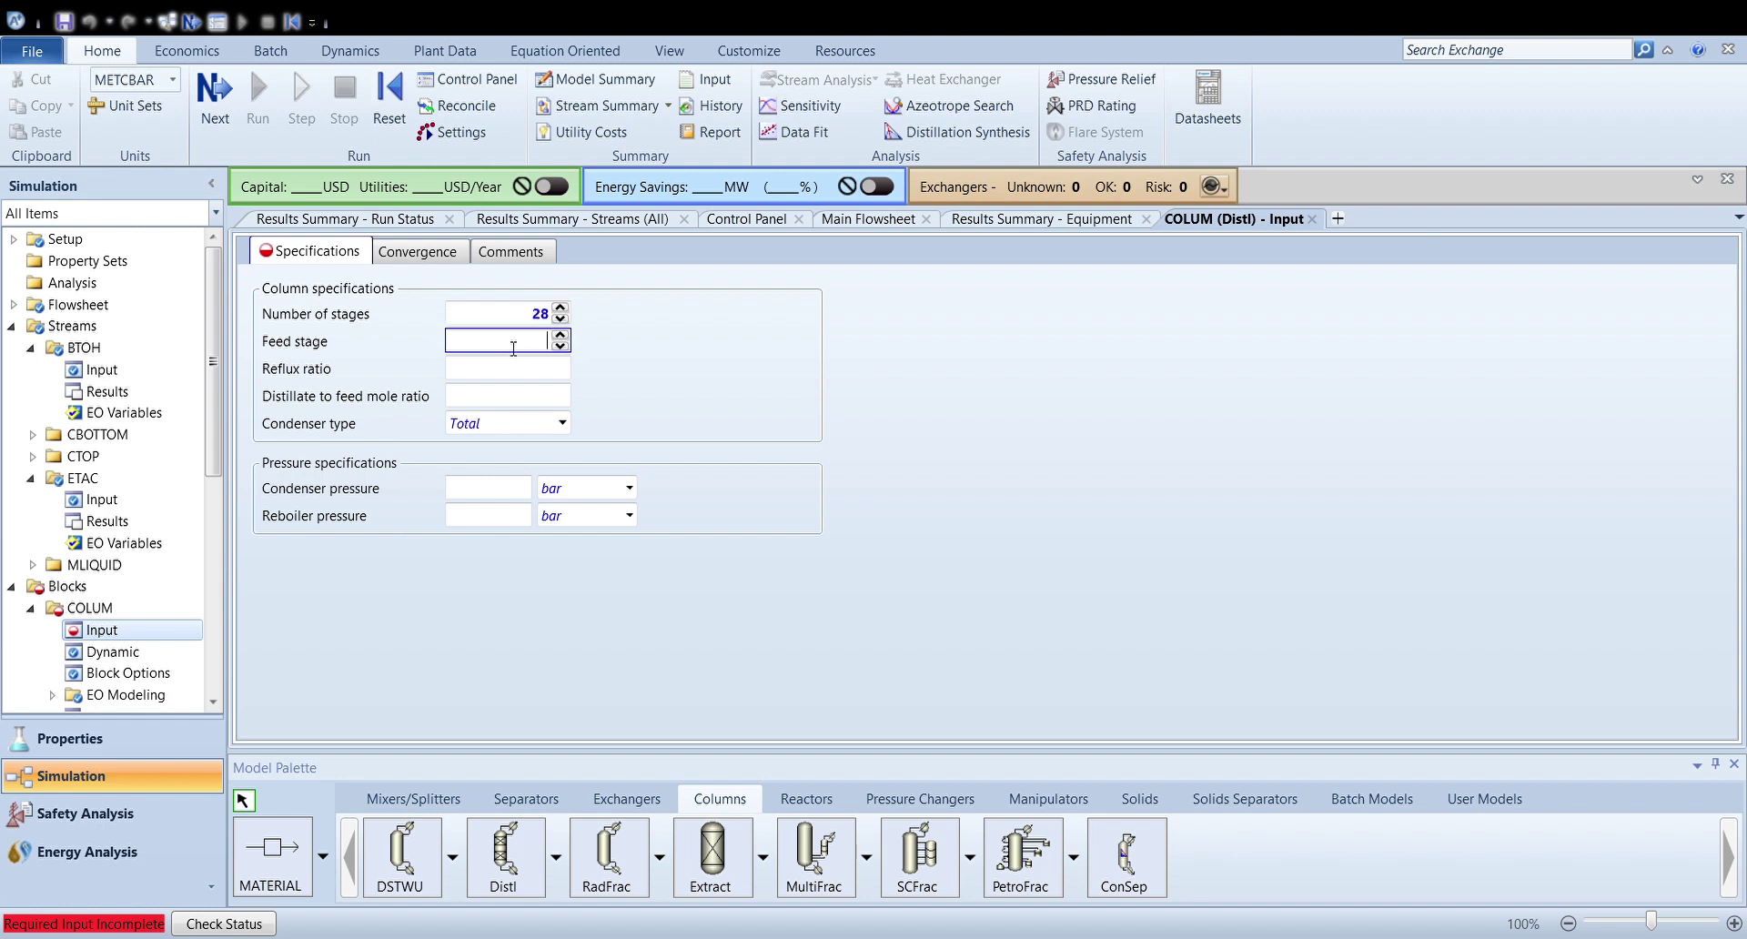
pyautogui.click(506, 369)
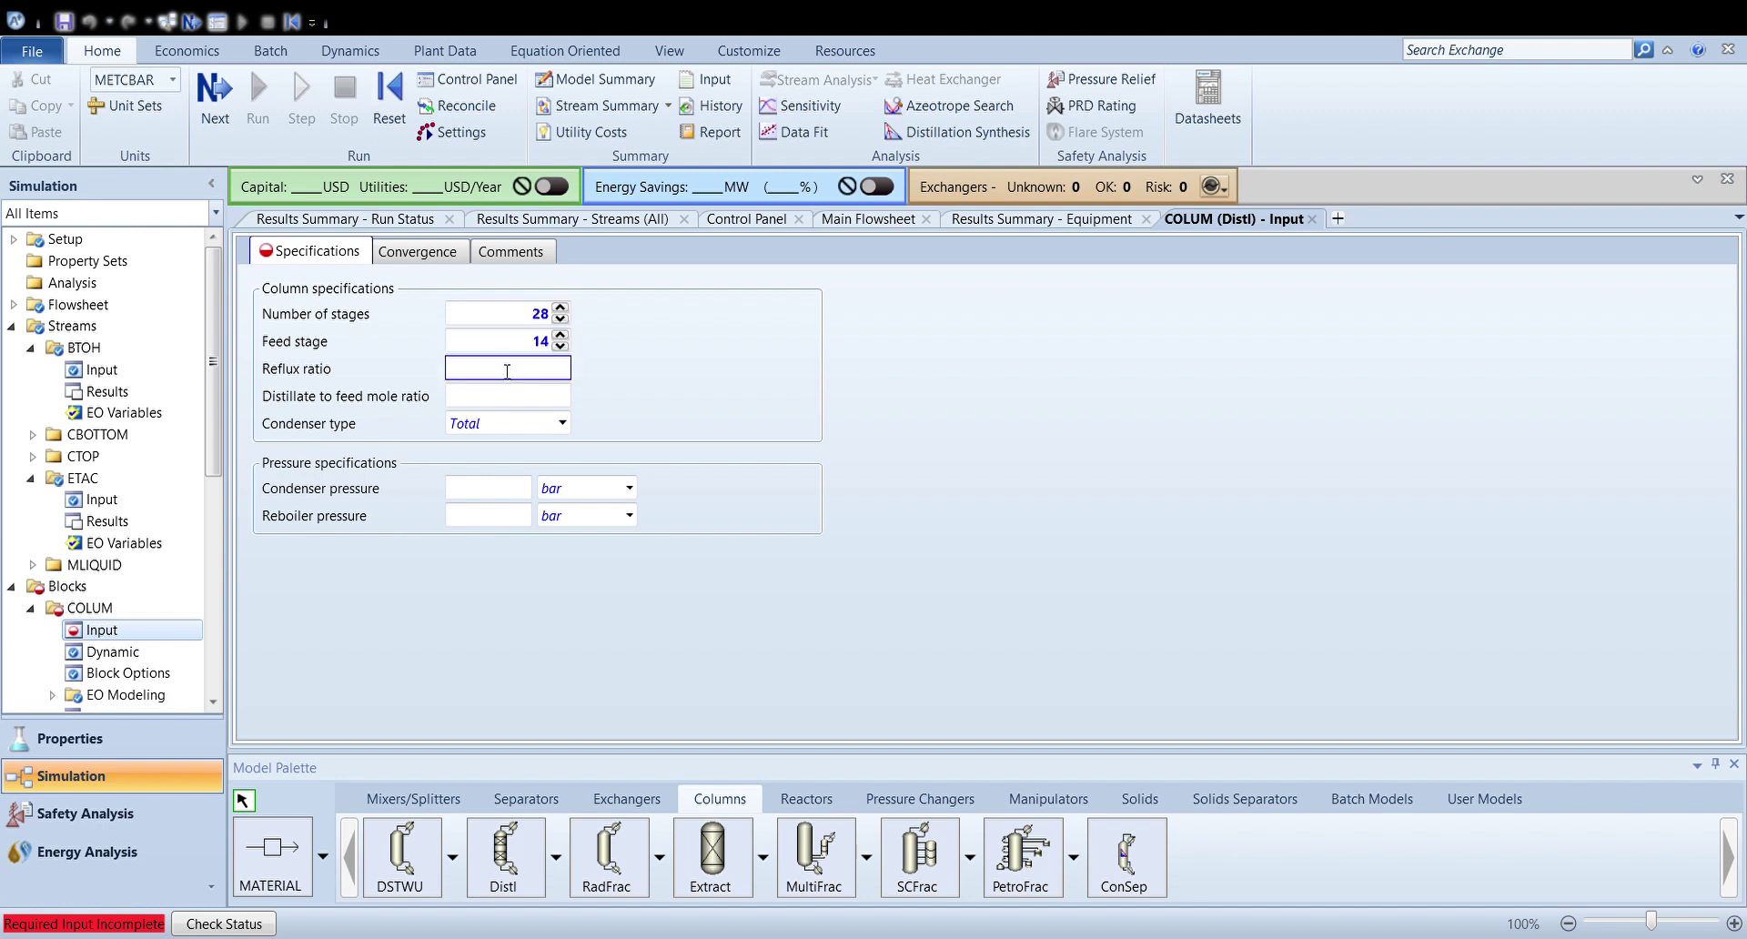
pyautogui.click(504, 404)
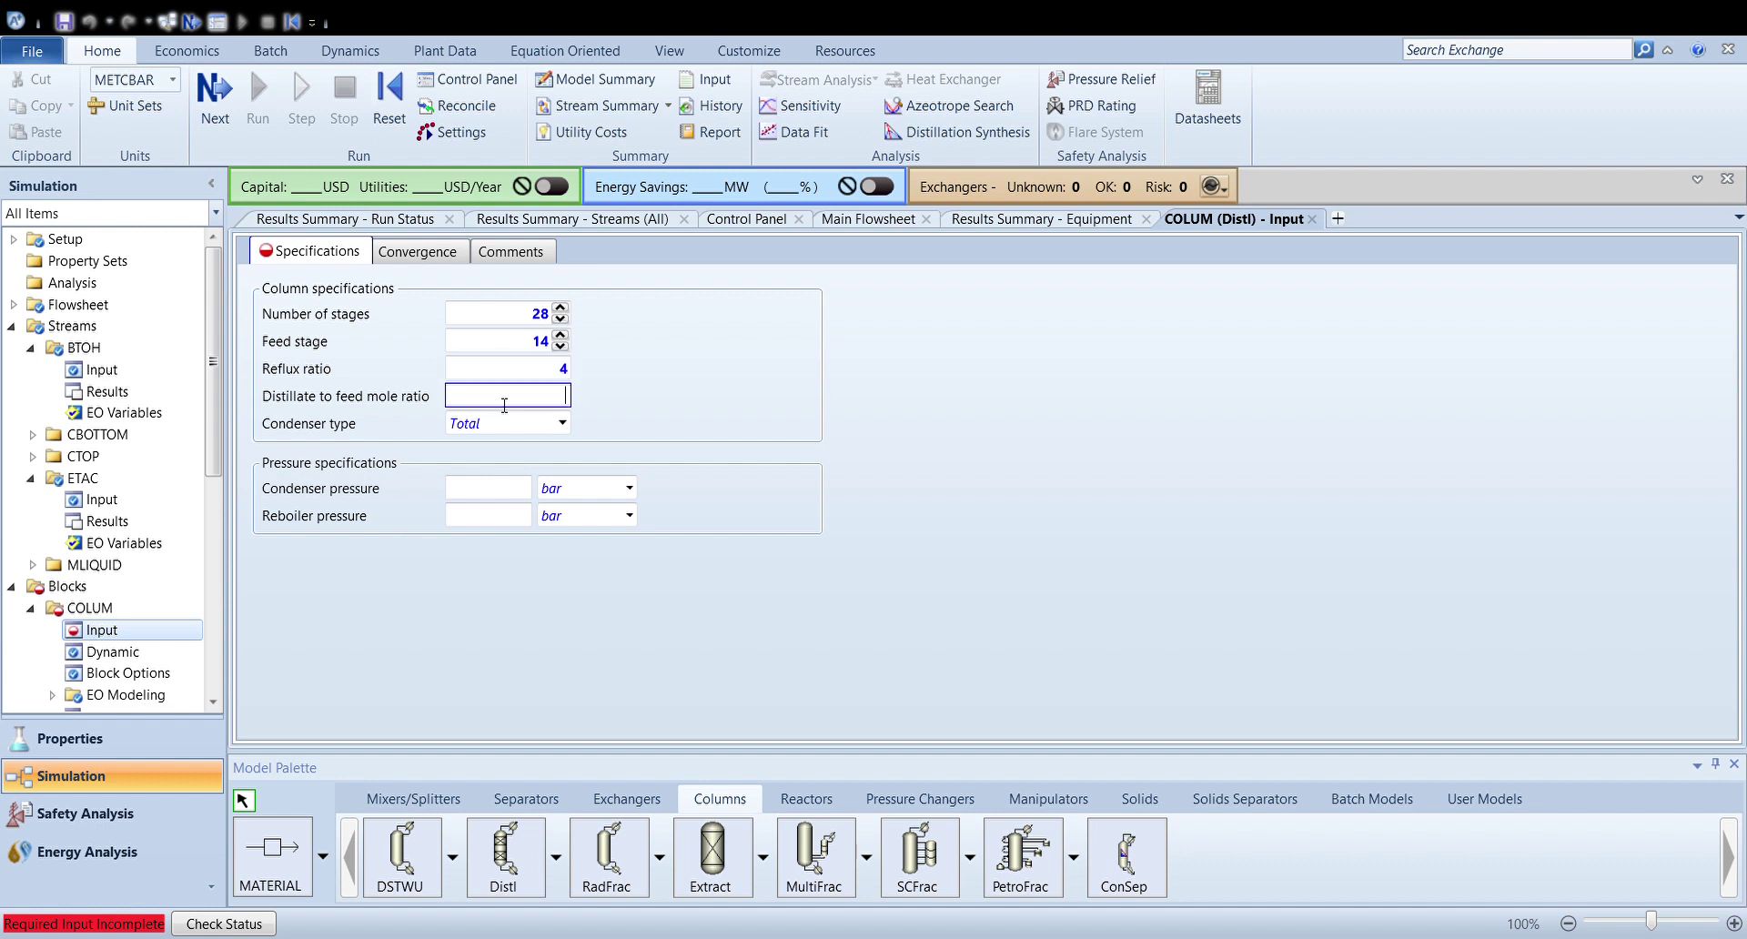
pyautogui.write('0,014')
# Set both the condenser pressure and the reboiler pressure of COLUM to 1 atm
pyautogui.click(507, 497)
pyautogui.write('1')
pyautogui.press('Tab')
pyautogui.press('a')
pyautogui.click(524, 519)
pyautogui.write('1')
pyautogui.press('Tab')
pyautogui.press('a')
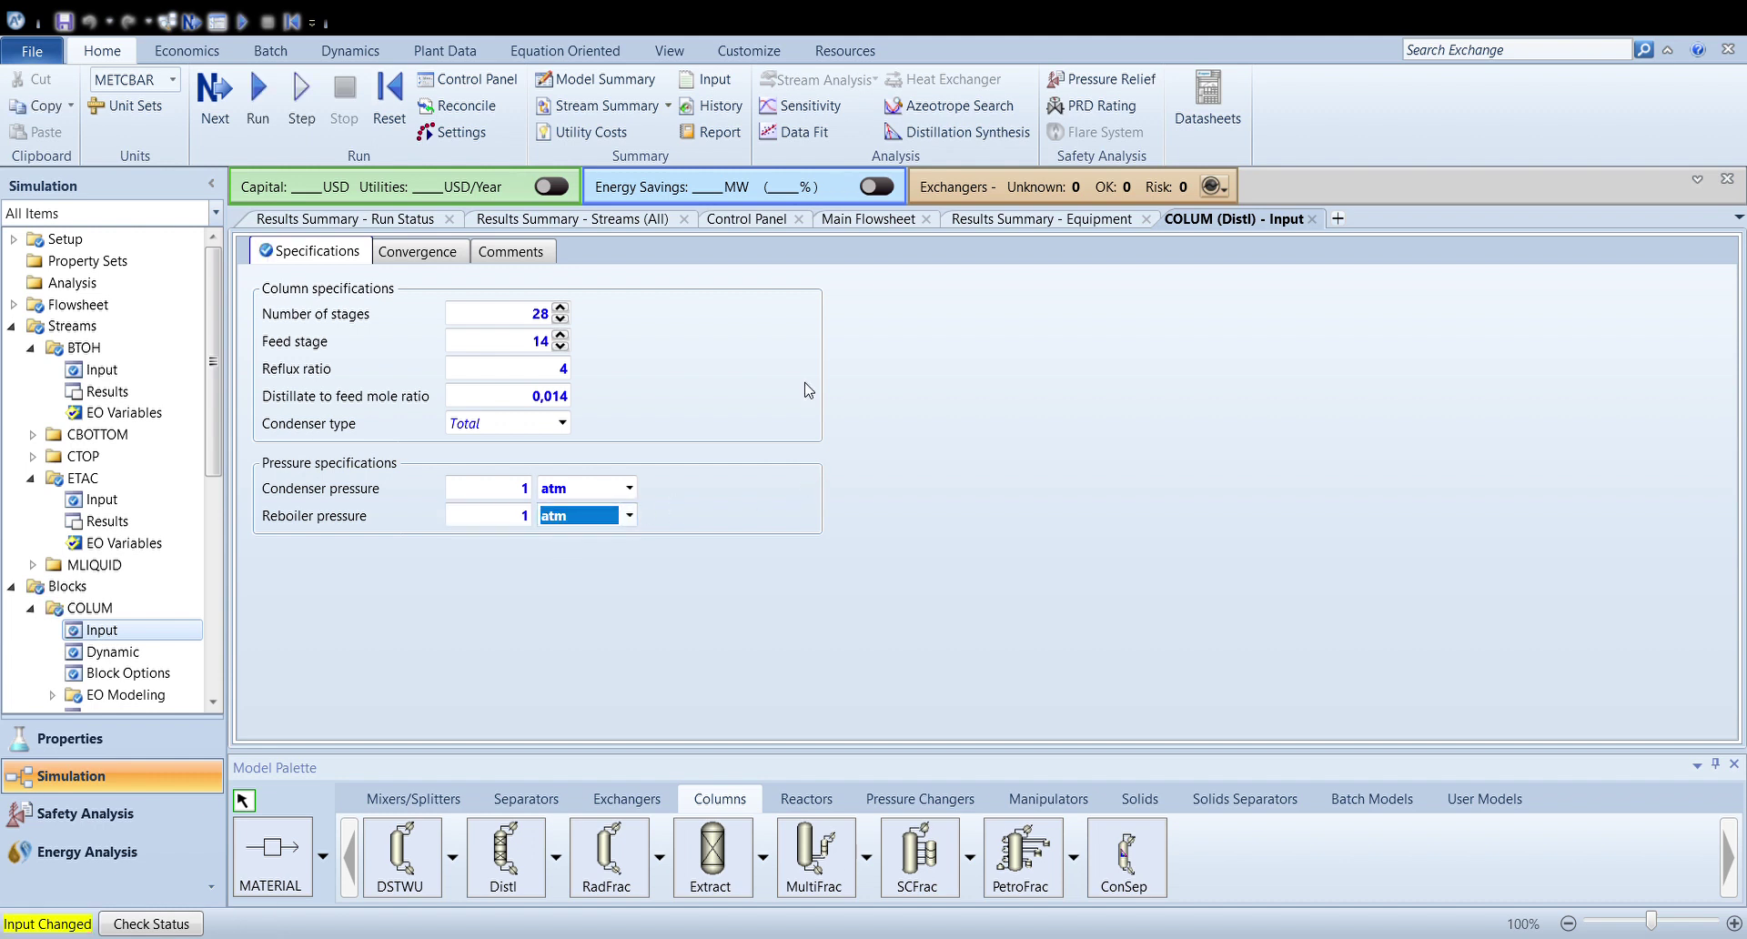
# Run the simulation and open the stream summary to check the temperatures of the streams, including CBOTTOM
pyautogui.click(214, 91)
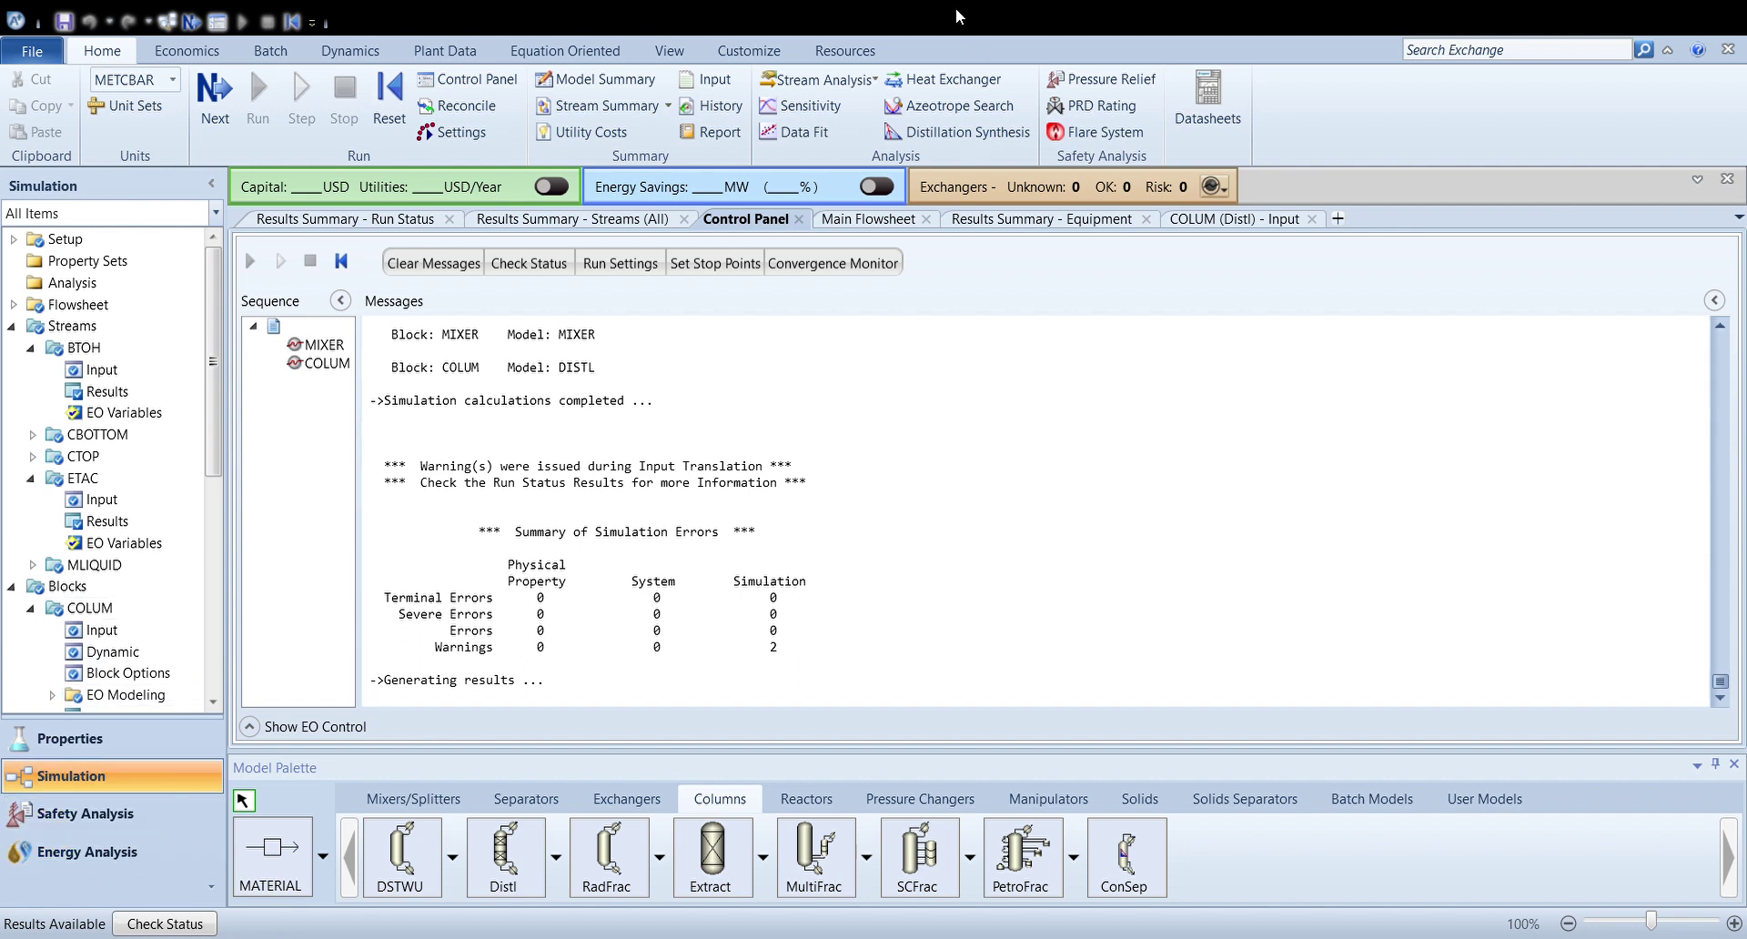
pyautogui.click(614, 111)
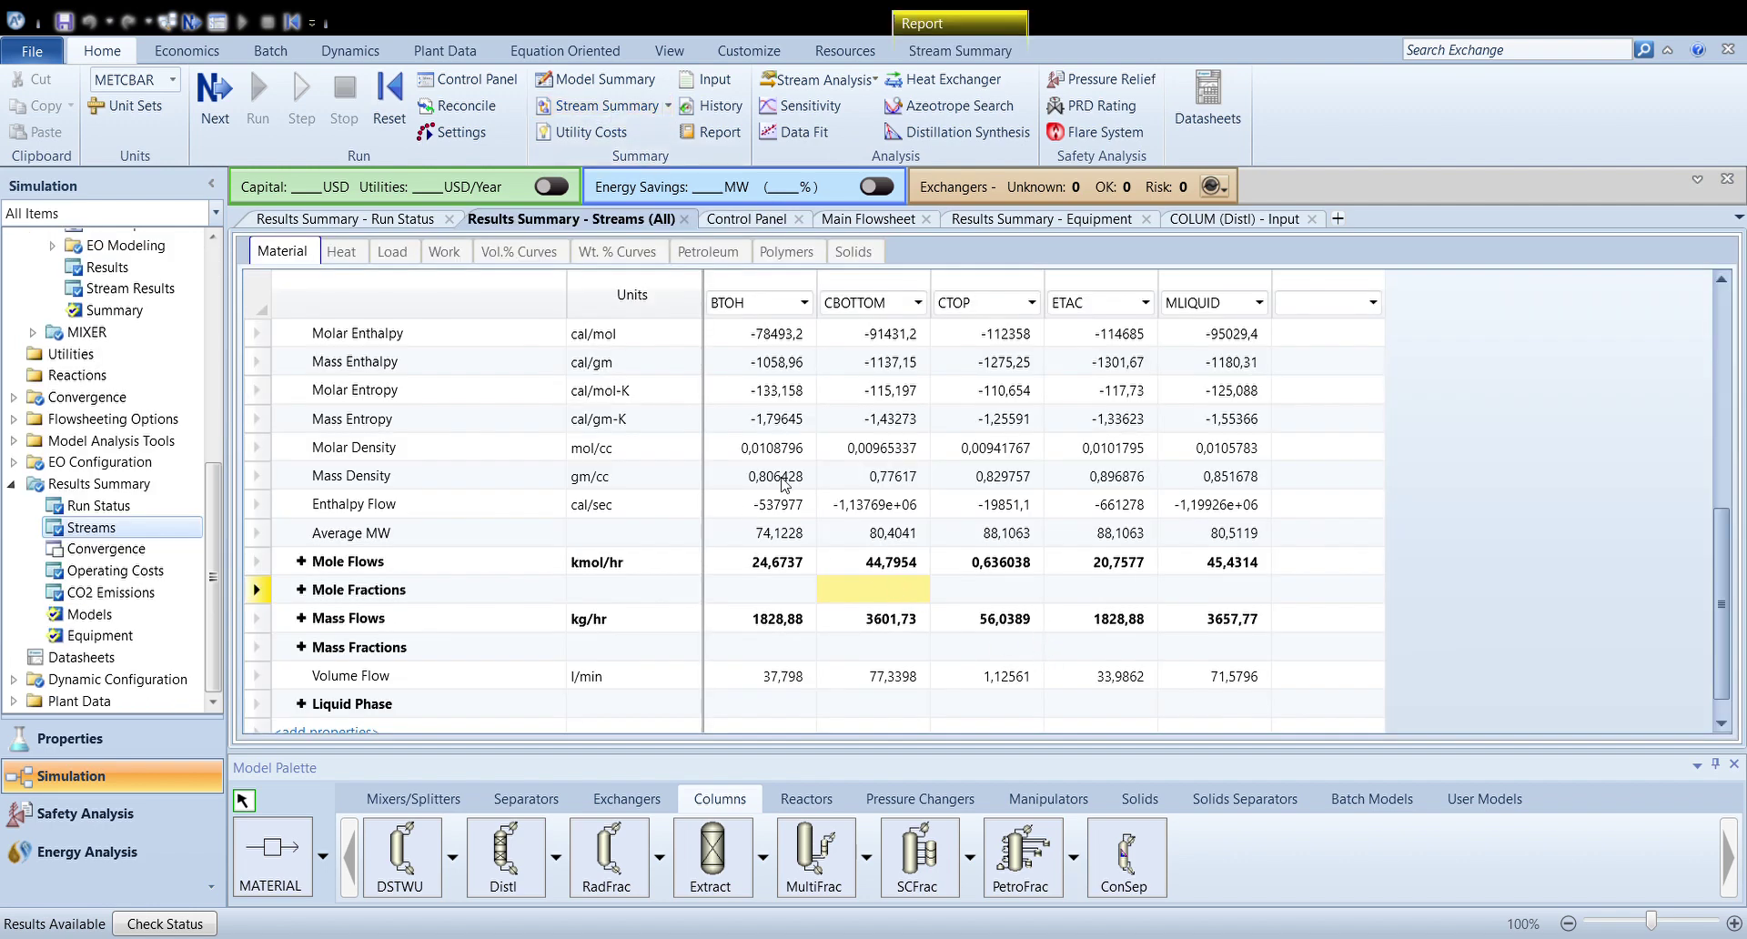
pyautogui.scroll(4, 781, 484)
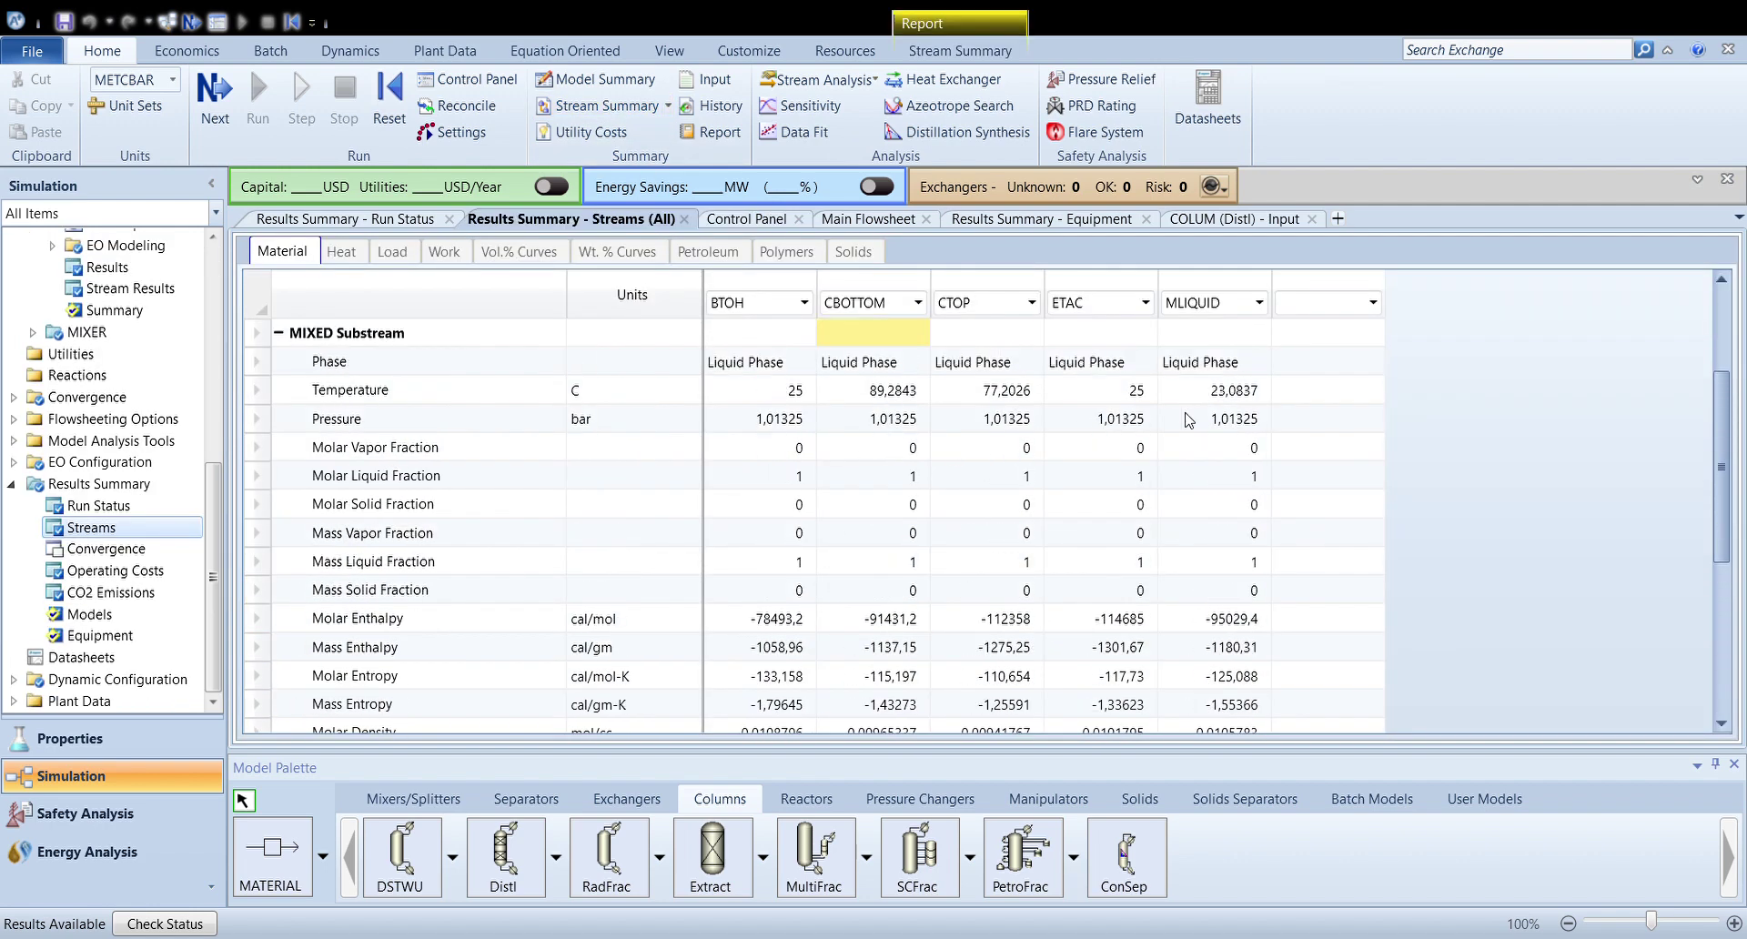
pyautogui.scroll(2, 1187, 419)
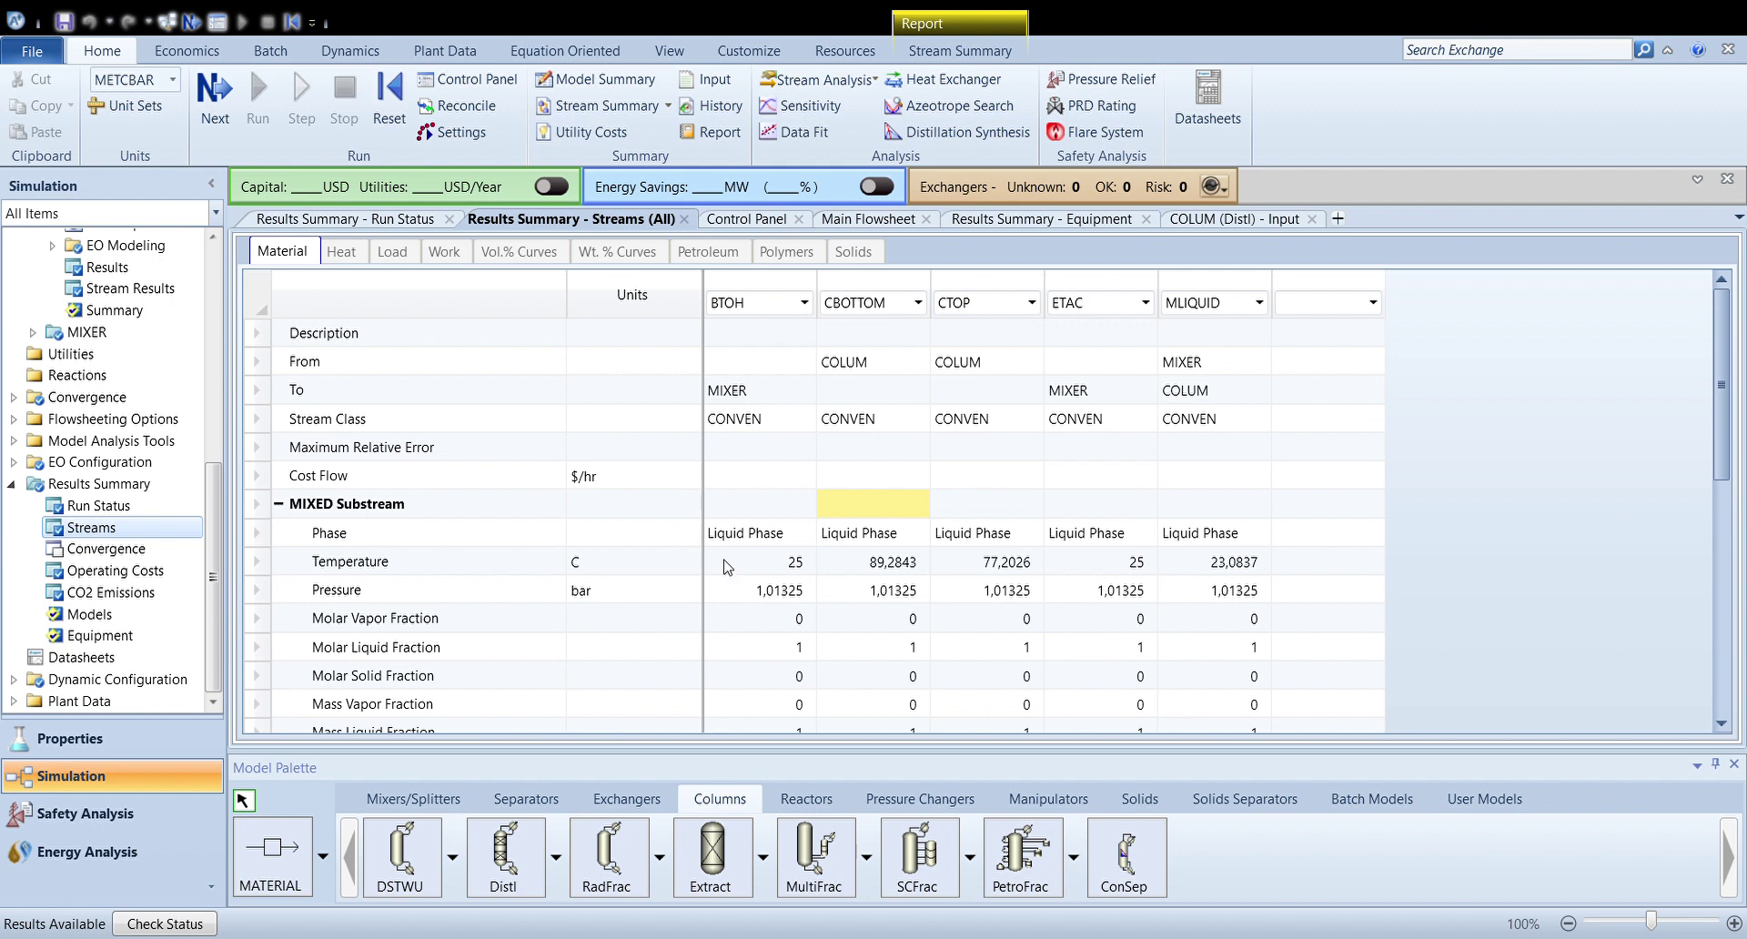
pyautogui.click(885, 564)
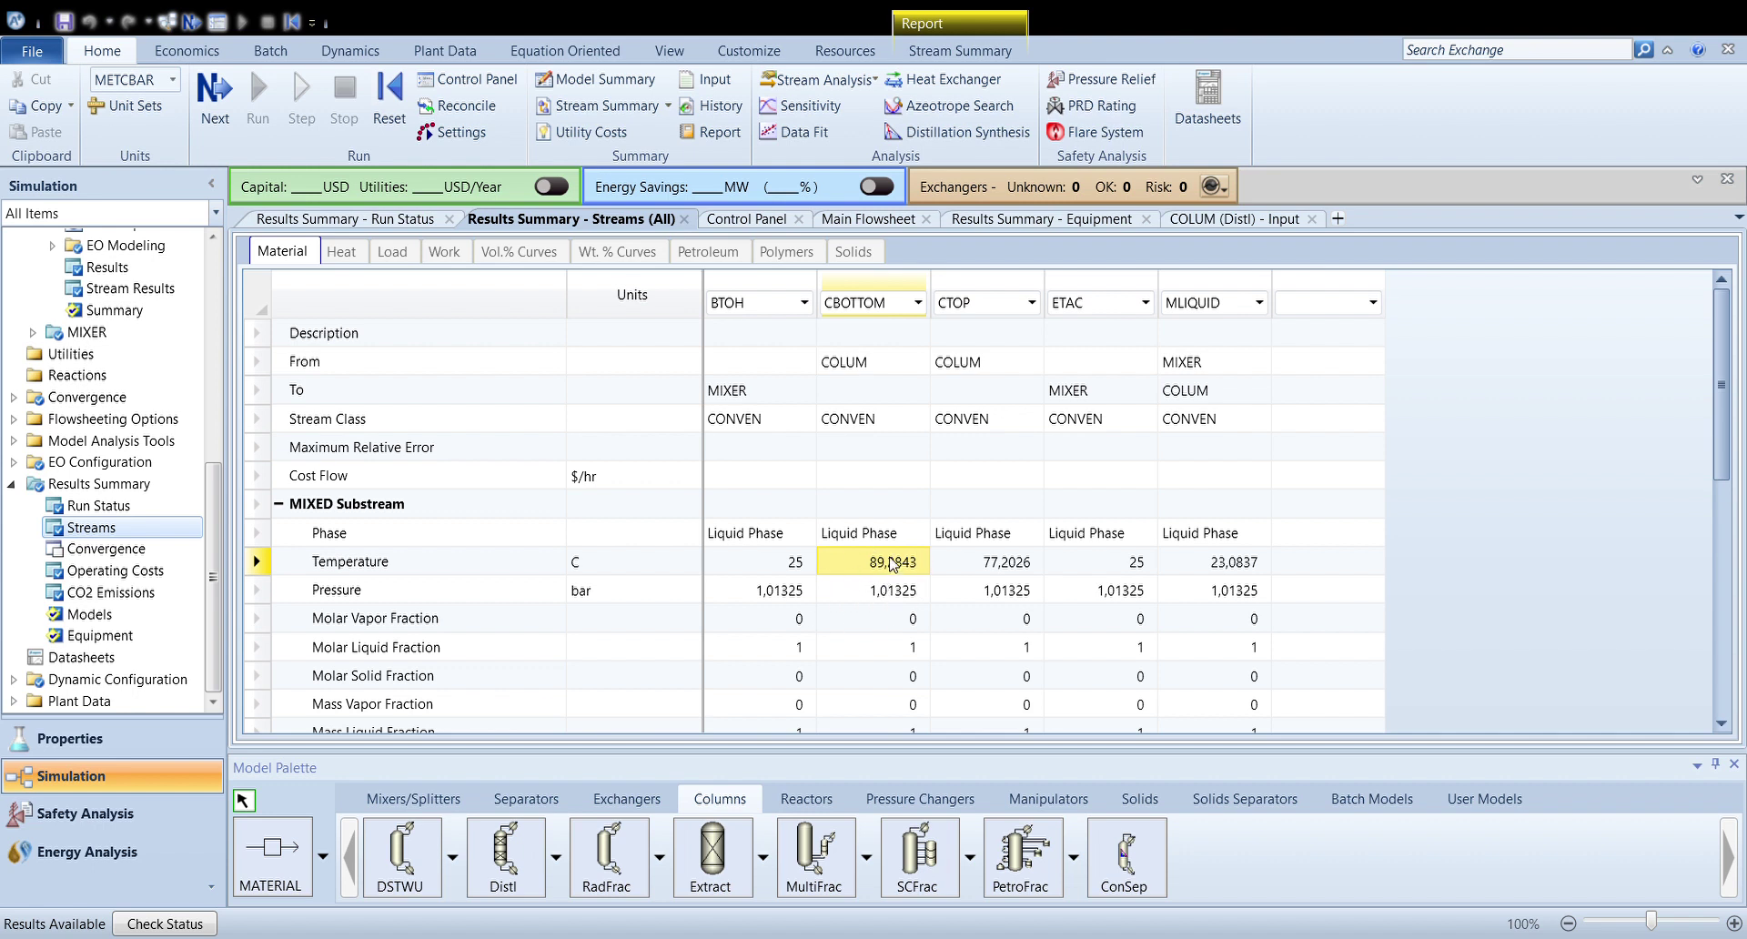
# Expand the Mole Flows and Mole Fractions groups in the stream results to show the values per component
pyautogui.scroll(-3, 893, 564)
pyautogui.scroll(-3, 893, 564)
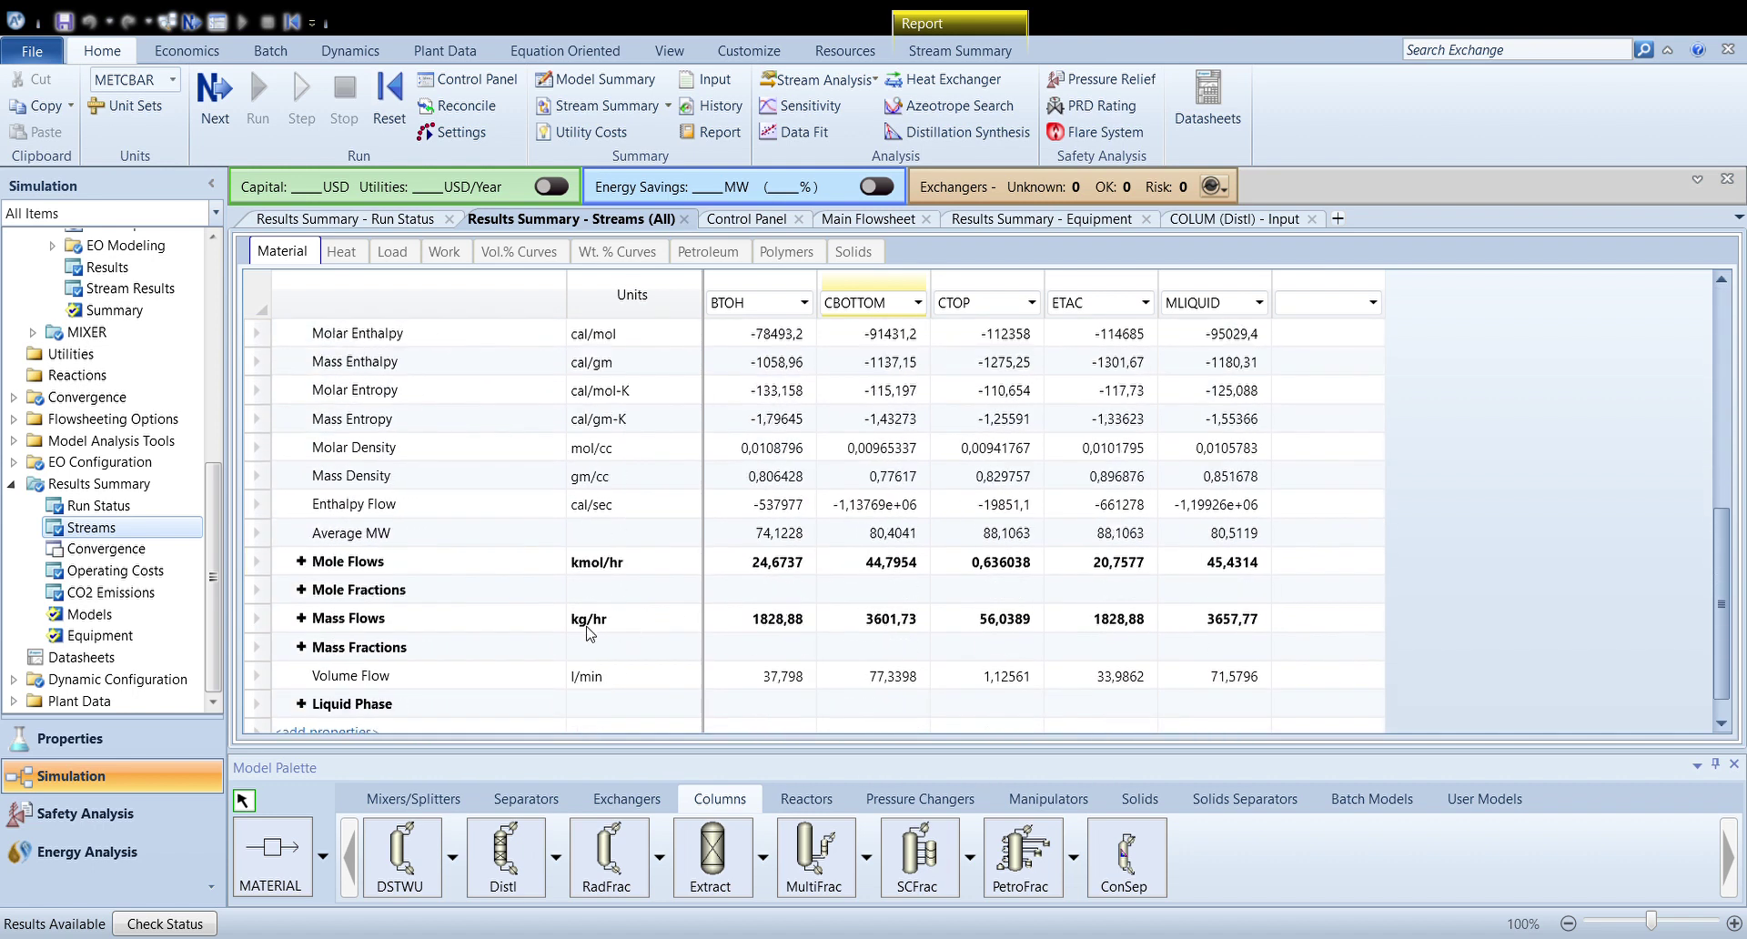
pyautogui.click(300, 532)
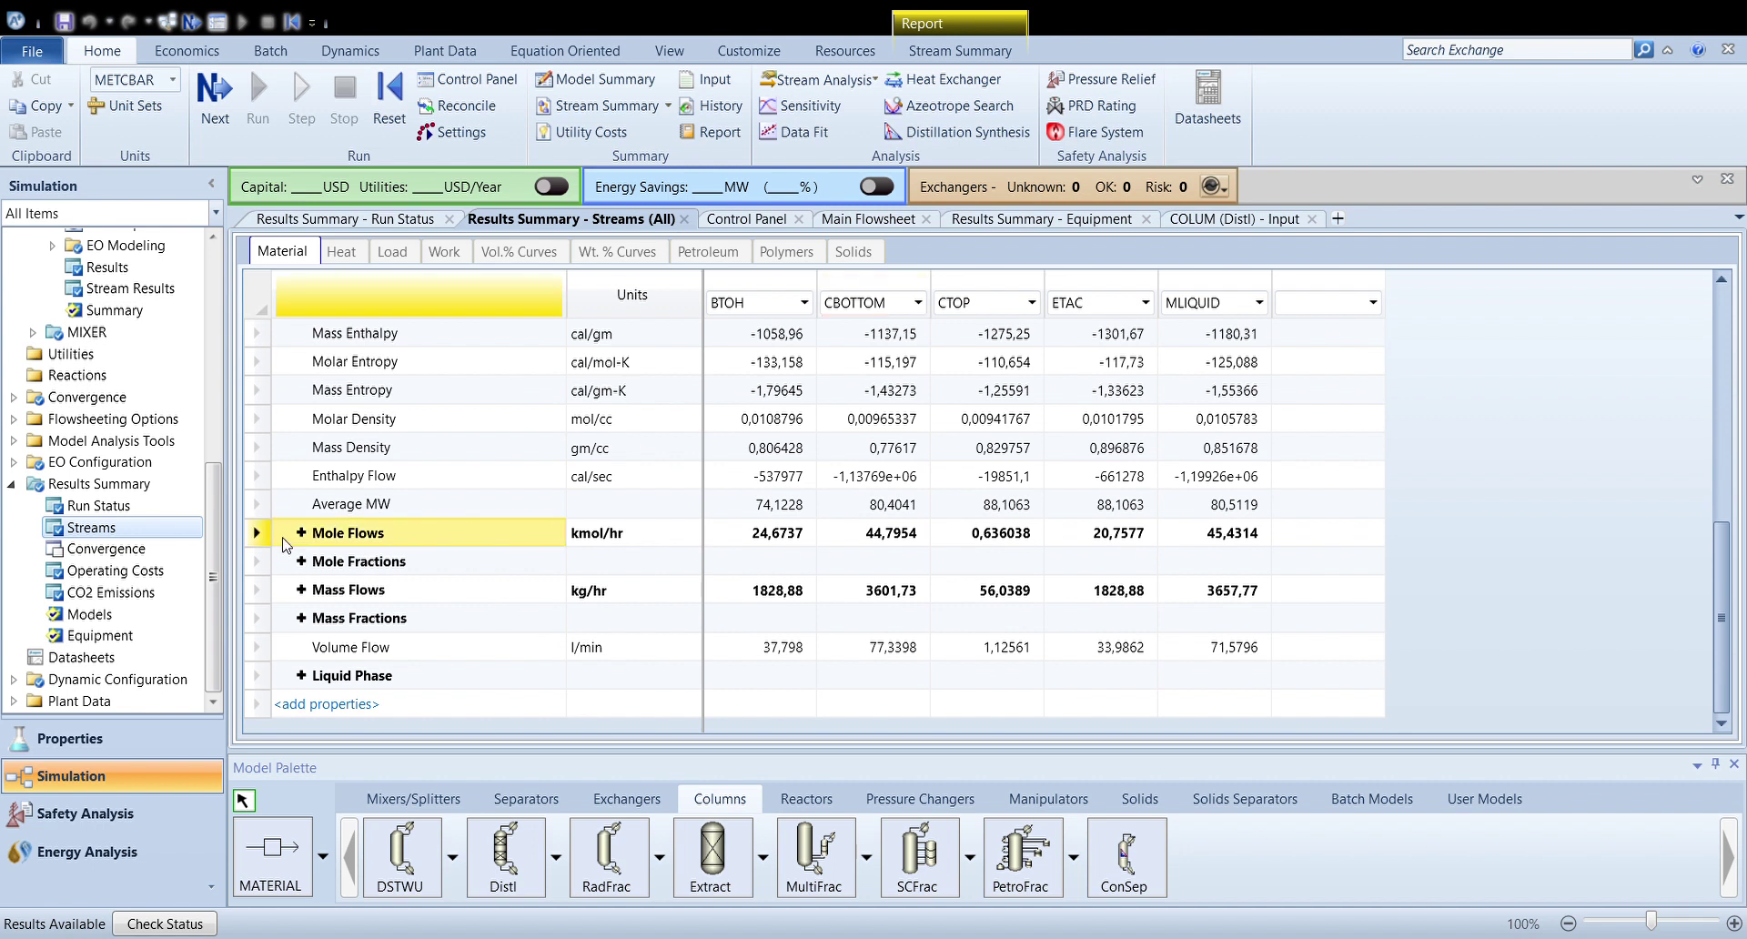
pyautogui.scroll(-1, 734, 555)
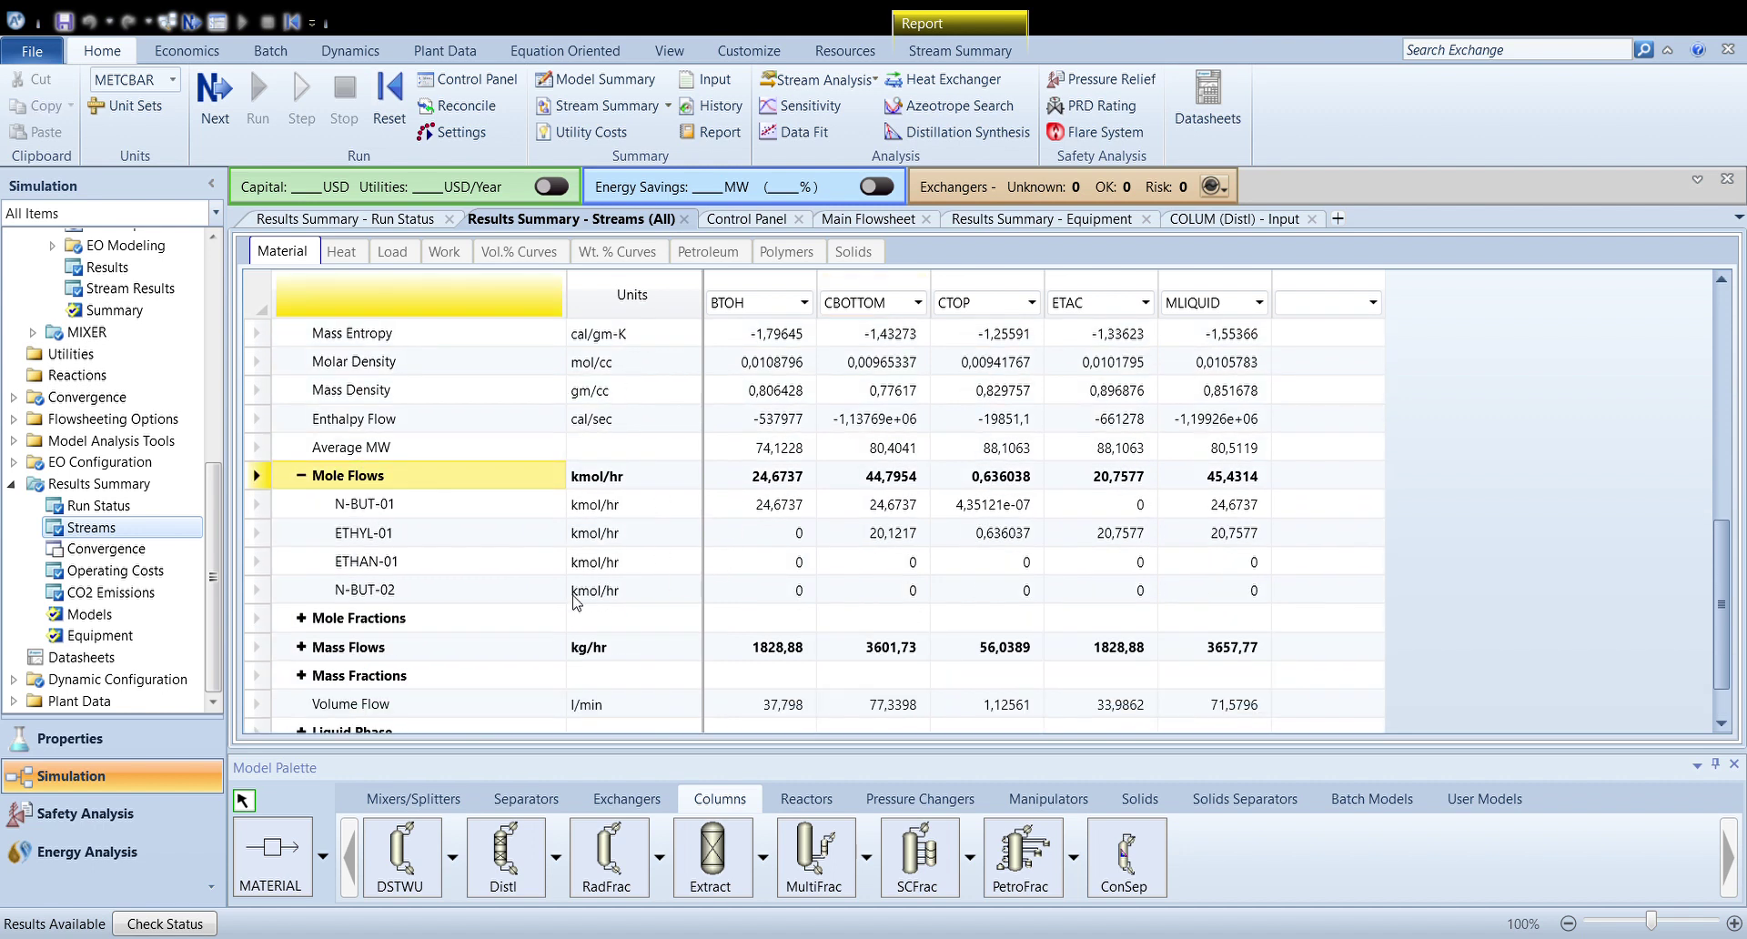
pyautogui.click(300, 618)
pyautogui.scroll(-2, 605, 578)
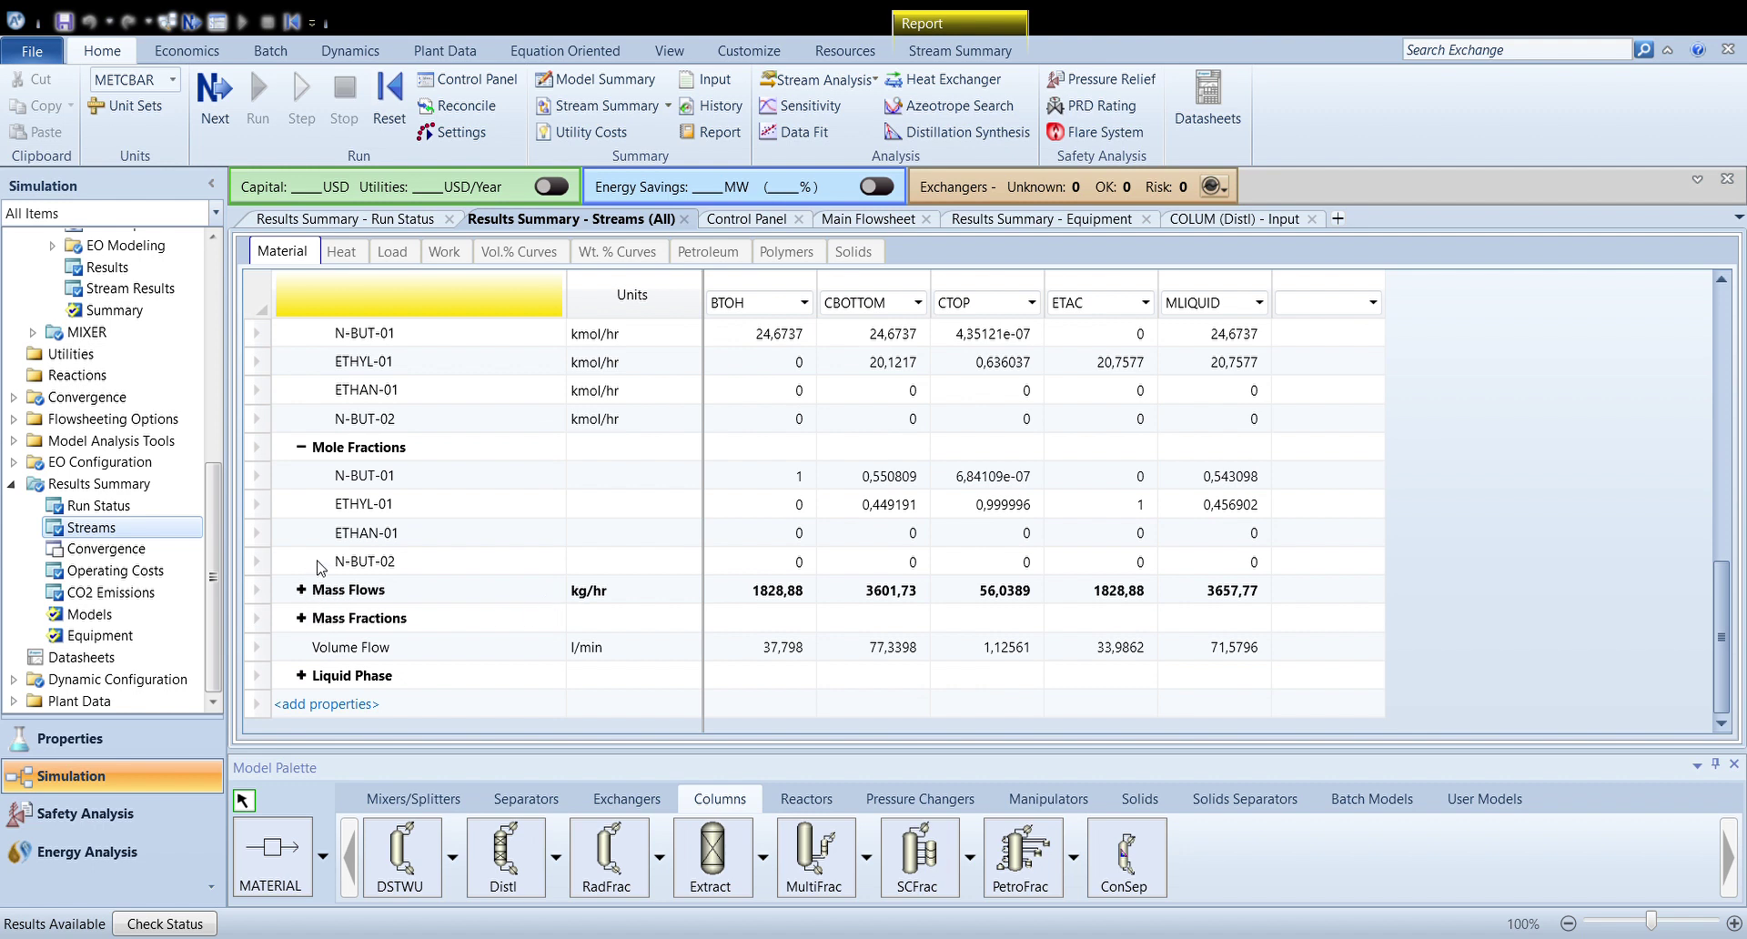
# Review the component mole flows across the streams and select the N-BUT-01 mole flow of CBOTTOM
pyautogui.scroll(1, 739, 462)
pyautogui.scroll(1, 739, 462)
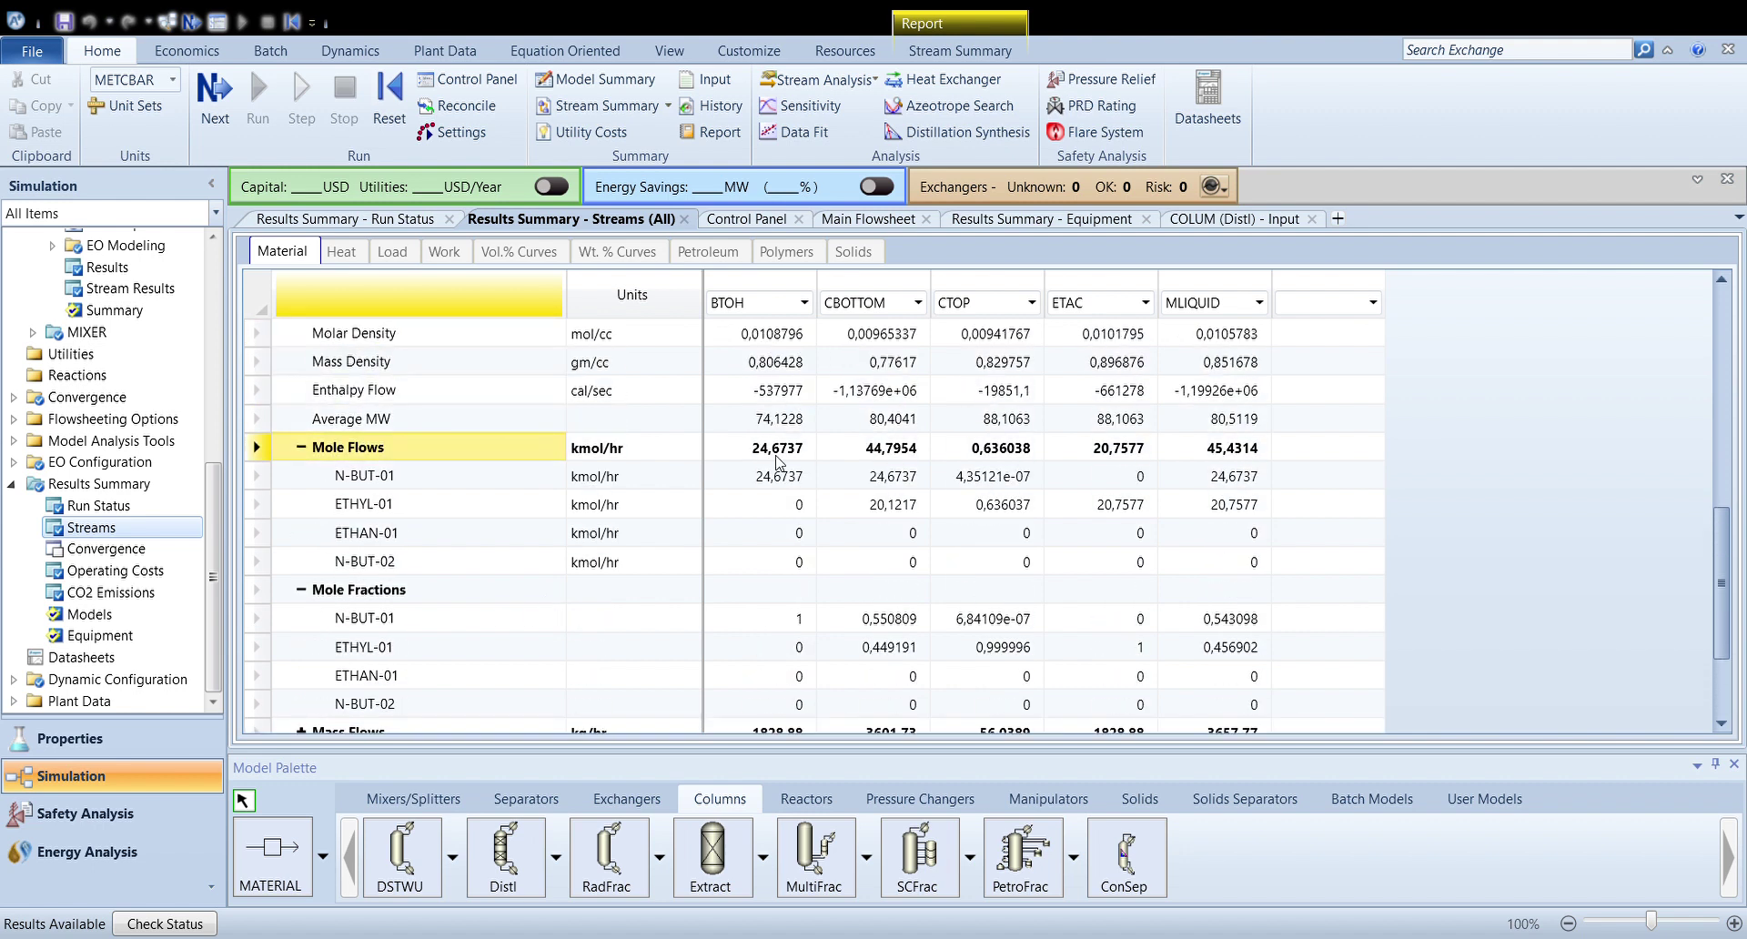
pyautogui.scroll(1, 778, 462)
pyautogui.scroll(1, 781, 463)
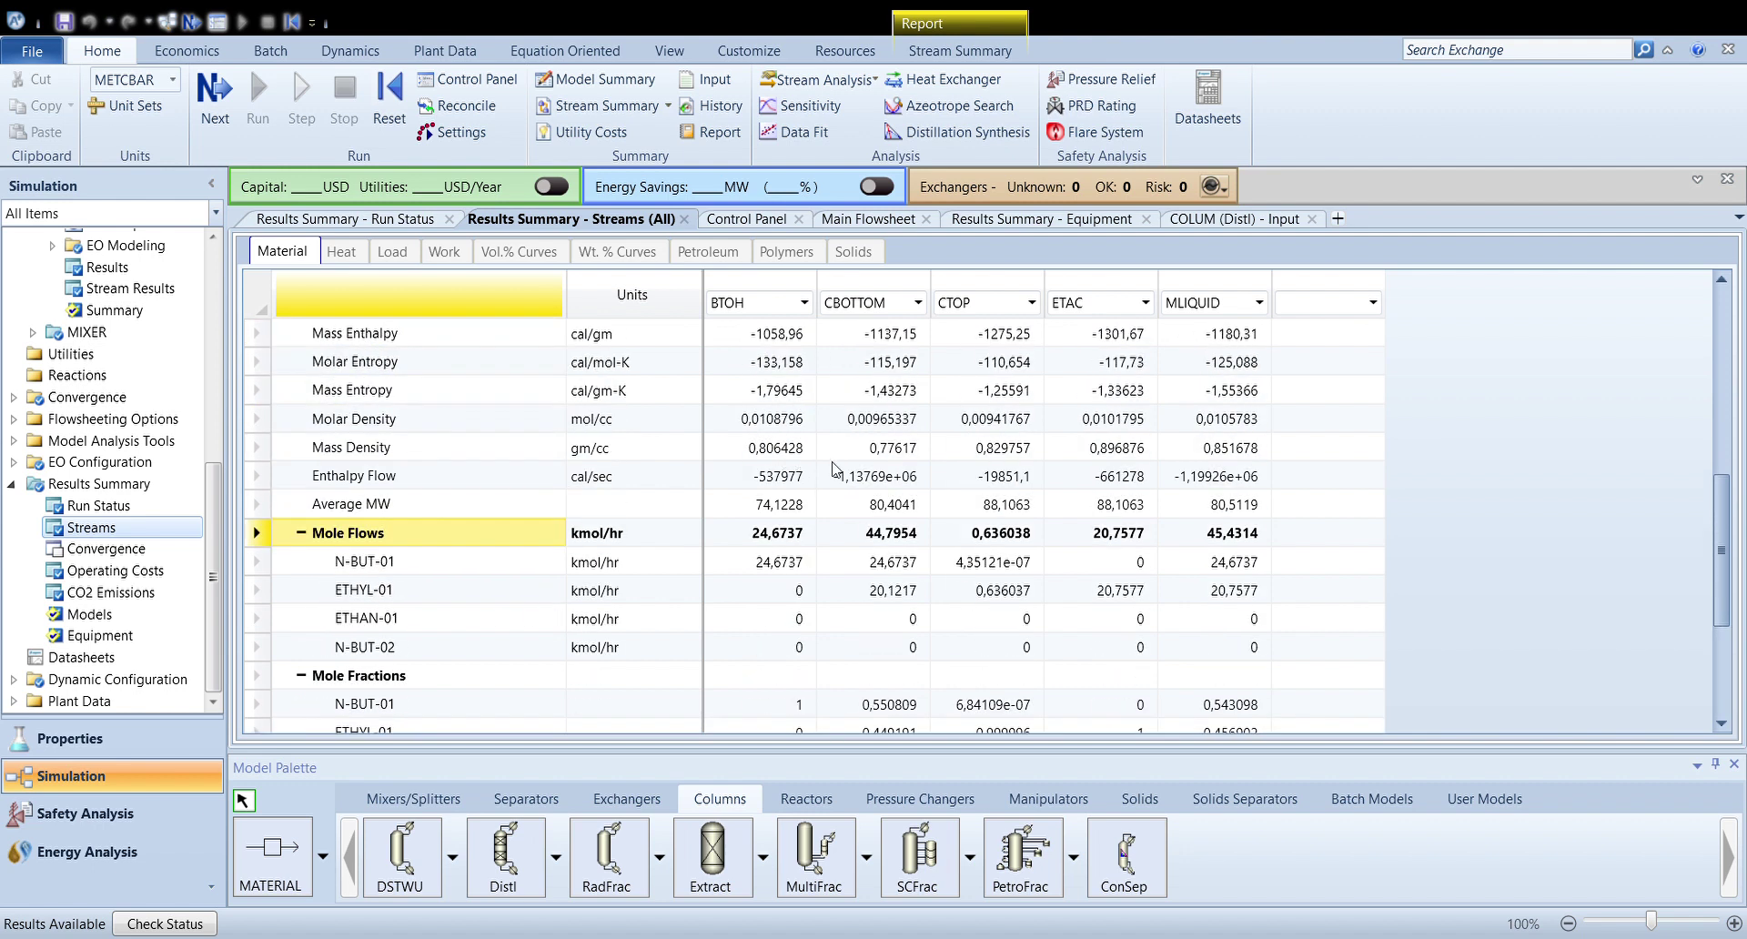
pyautogui.click(894, 570)
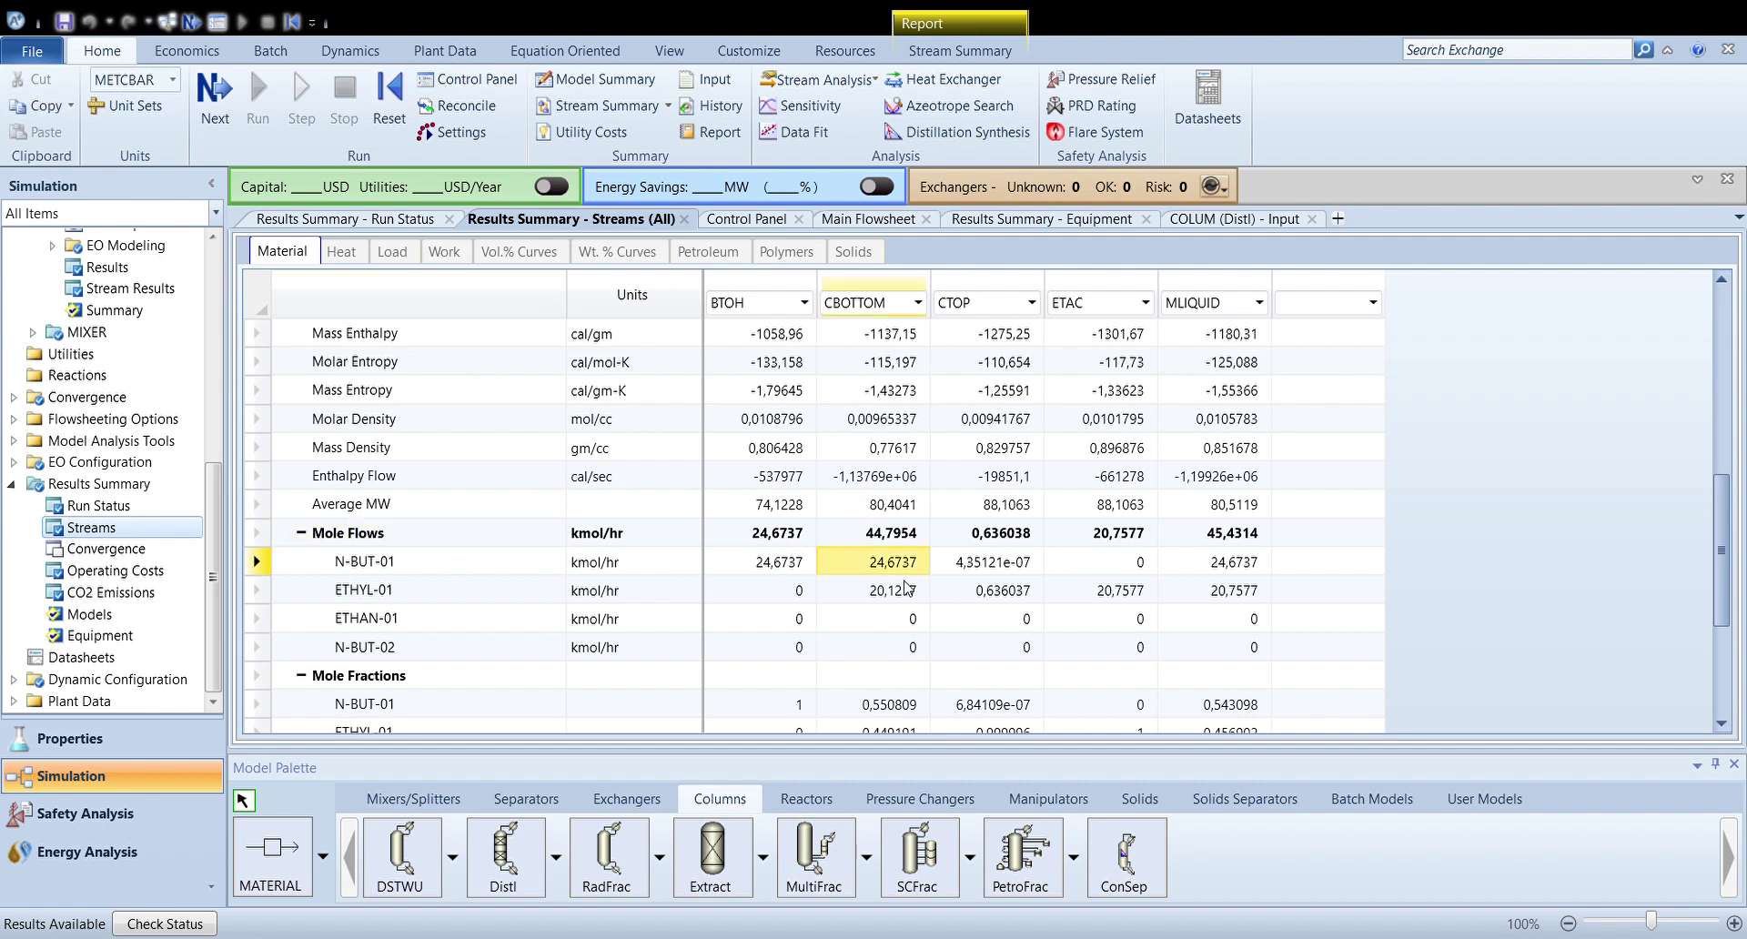
pyautogui.click(1366, 563)
# Expand the Mass Flows group, then return to the N-BUT-01 and ETHYL-01 mole flows of CBOTTOM
pyautogui.scroll(-1, 446, 555)
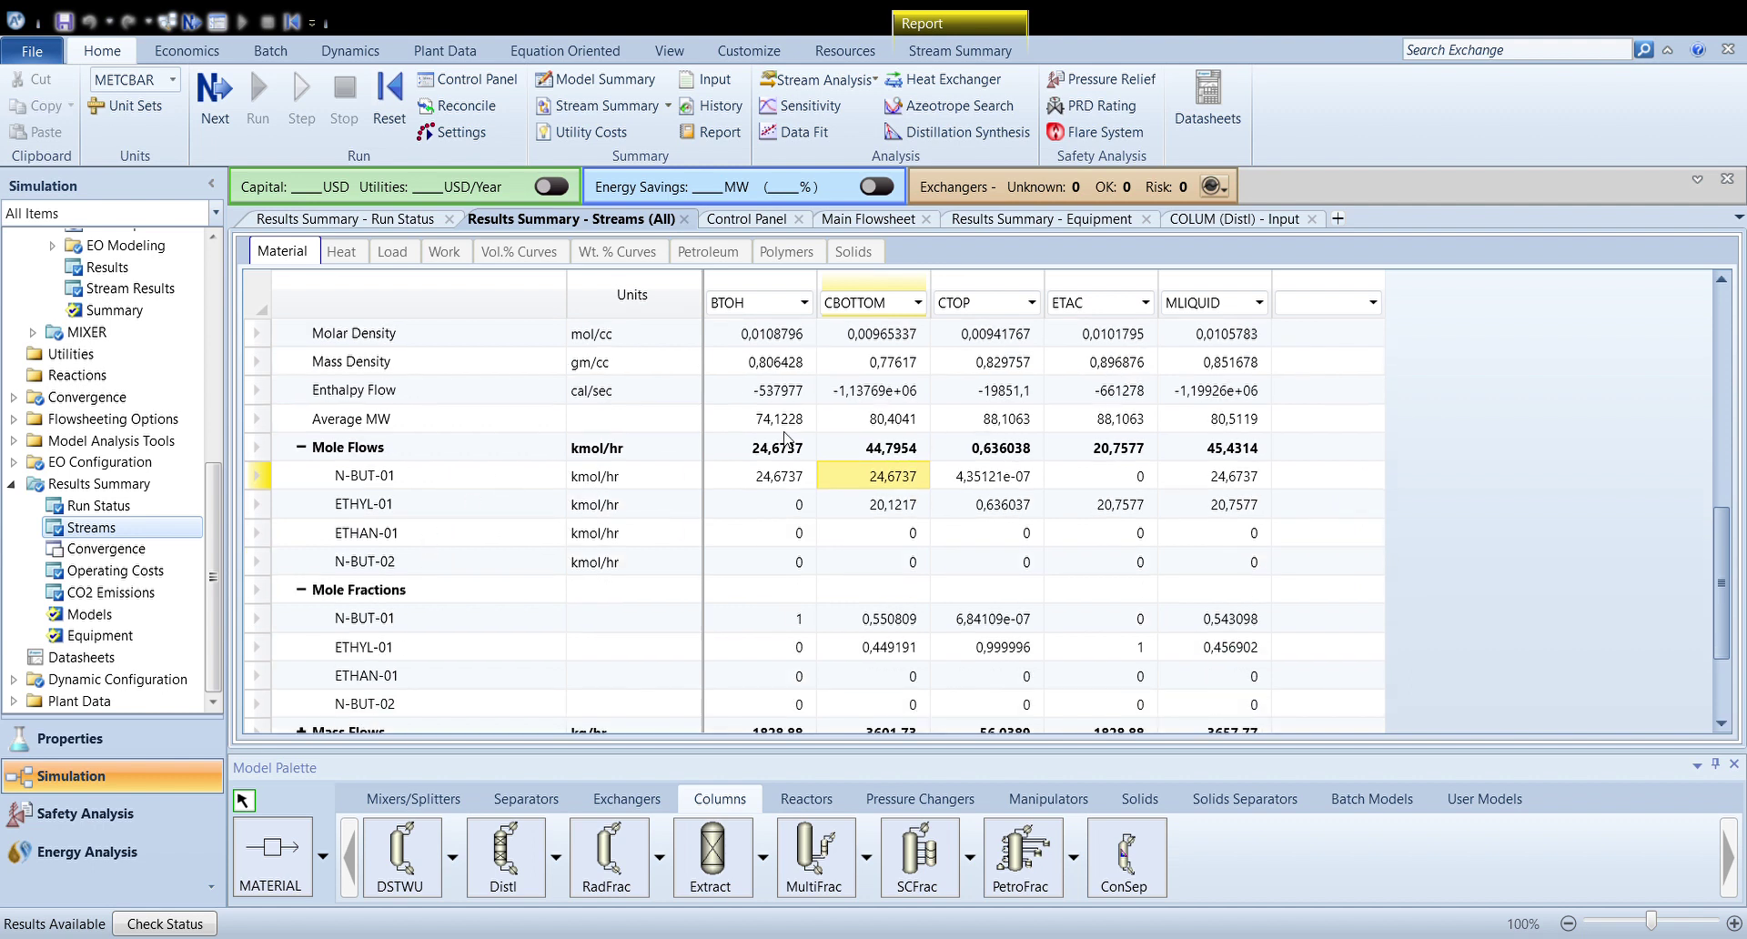
pyautogui.scroll(-1, 604, 591)
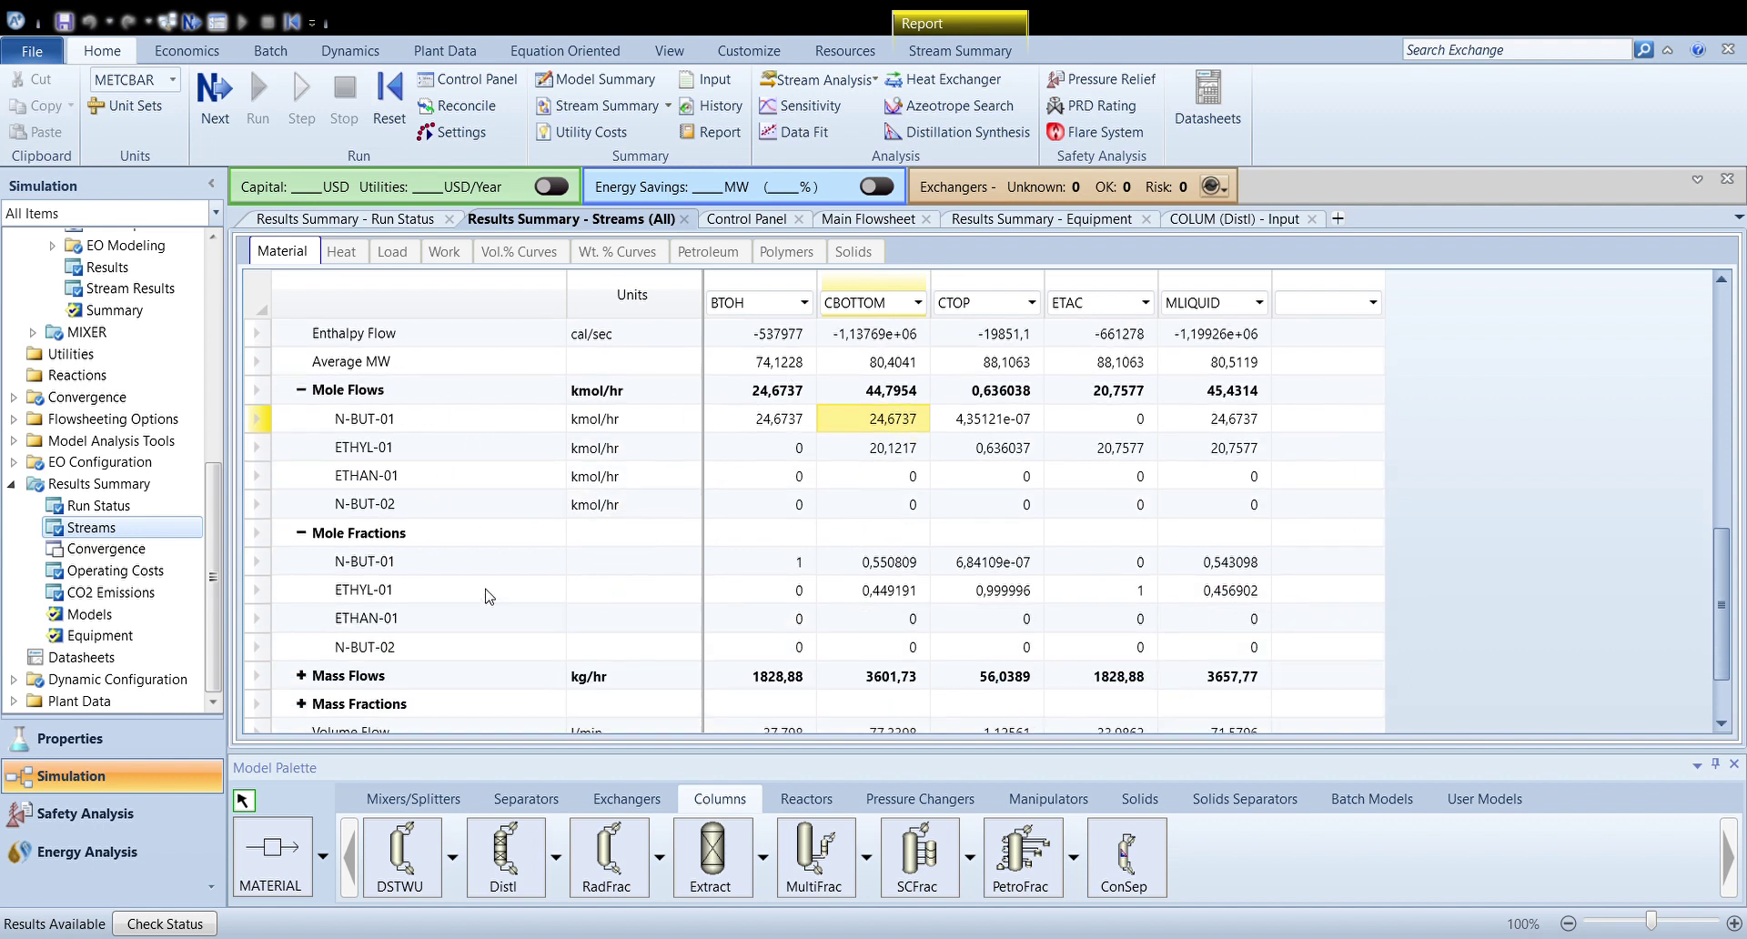
pyautogui.scroll(-1, 318, 588)
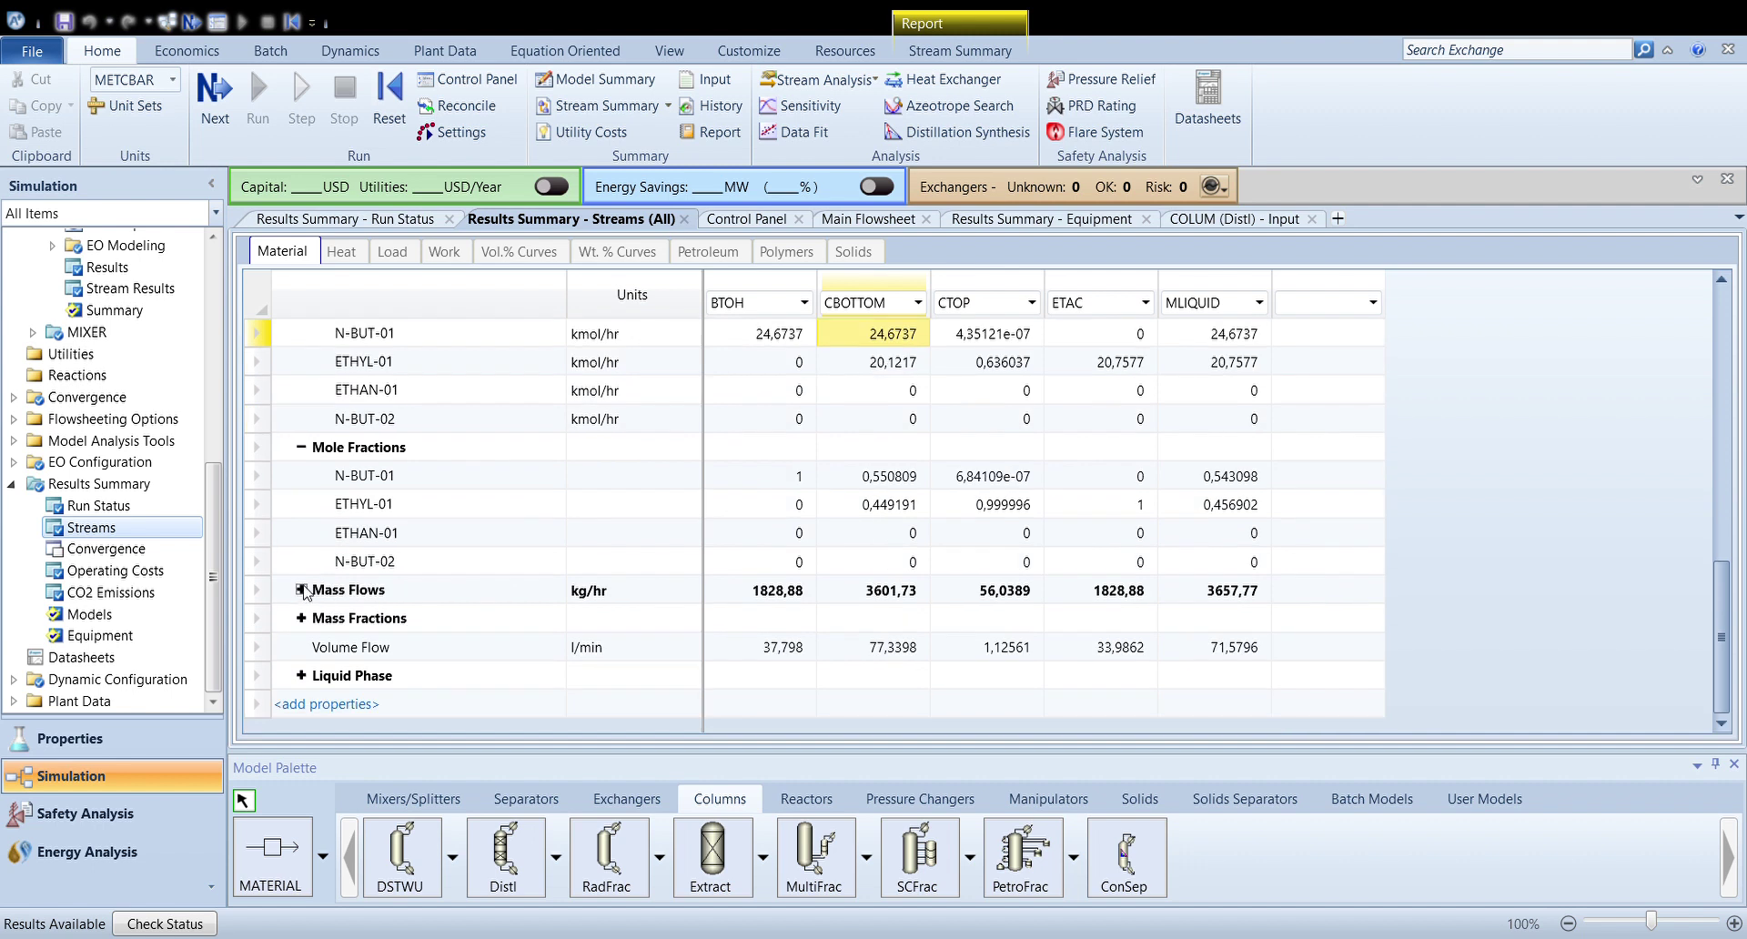
pyautogui.click(302, 590)
pyautogui.scroll(-1, 575, 557)
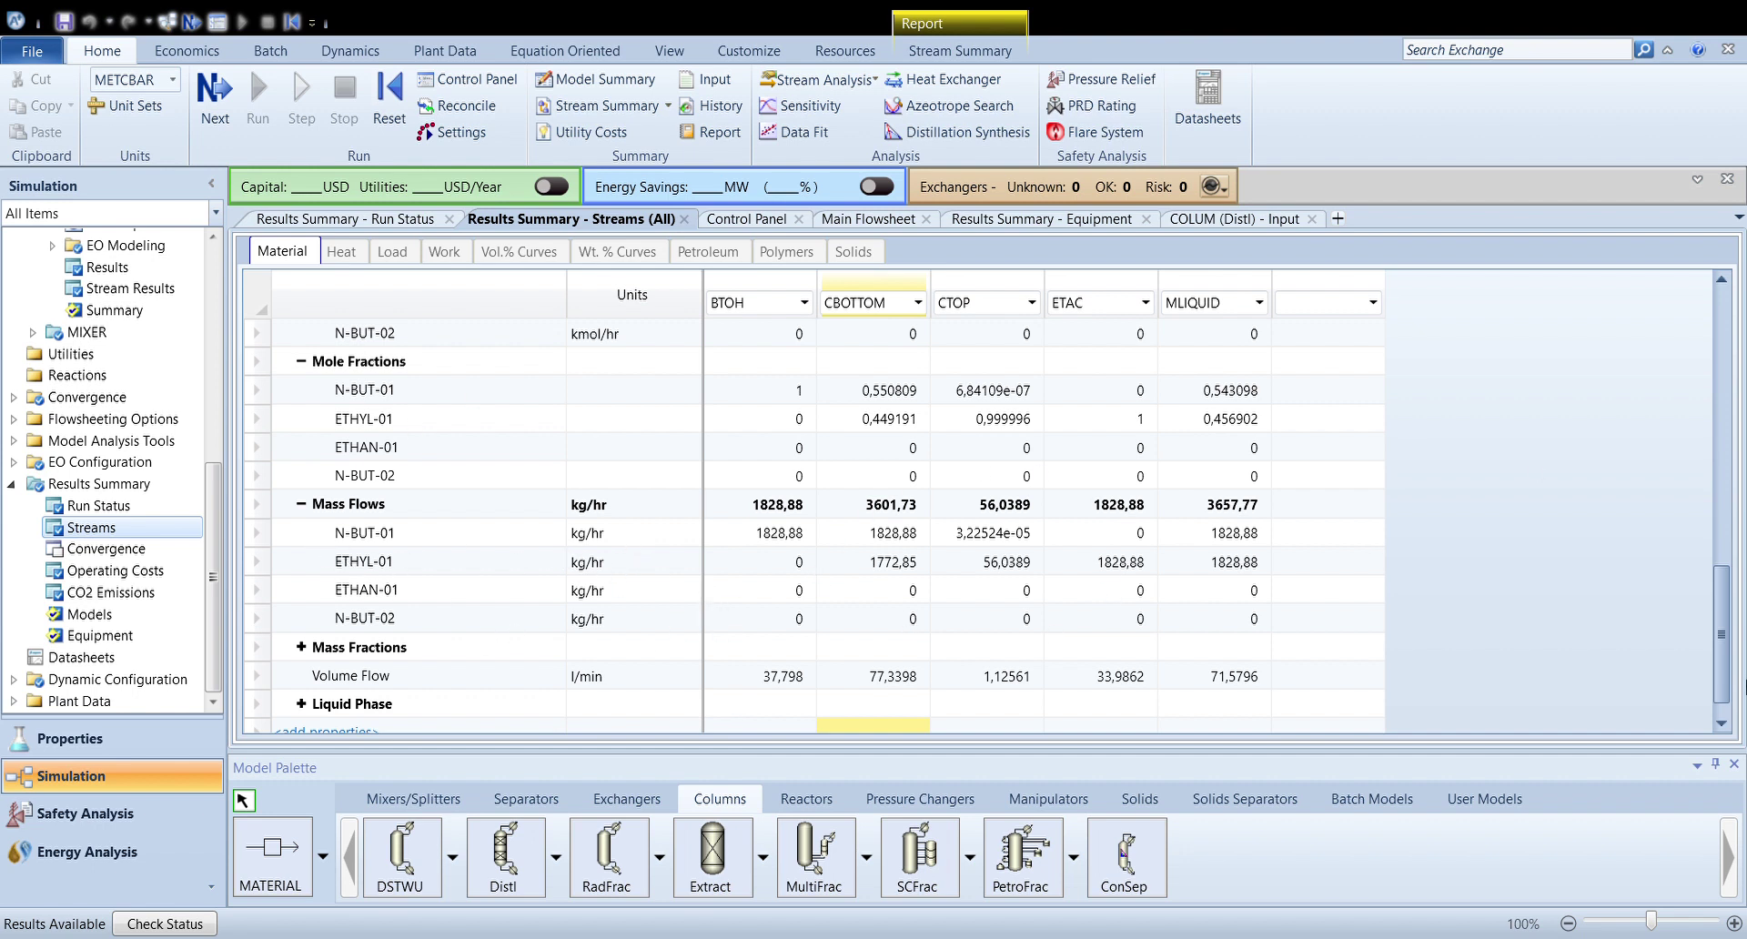
pyautogui.scroll(1, 1704, 612)
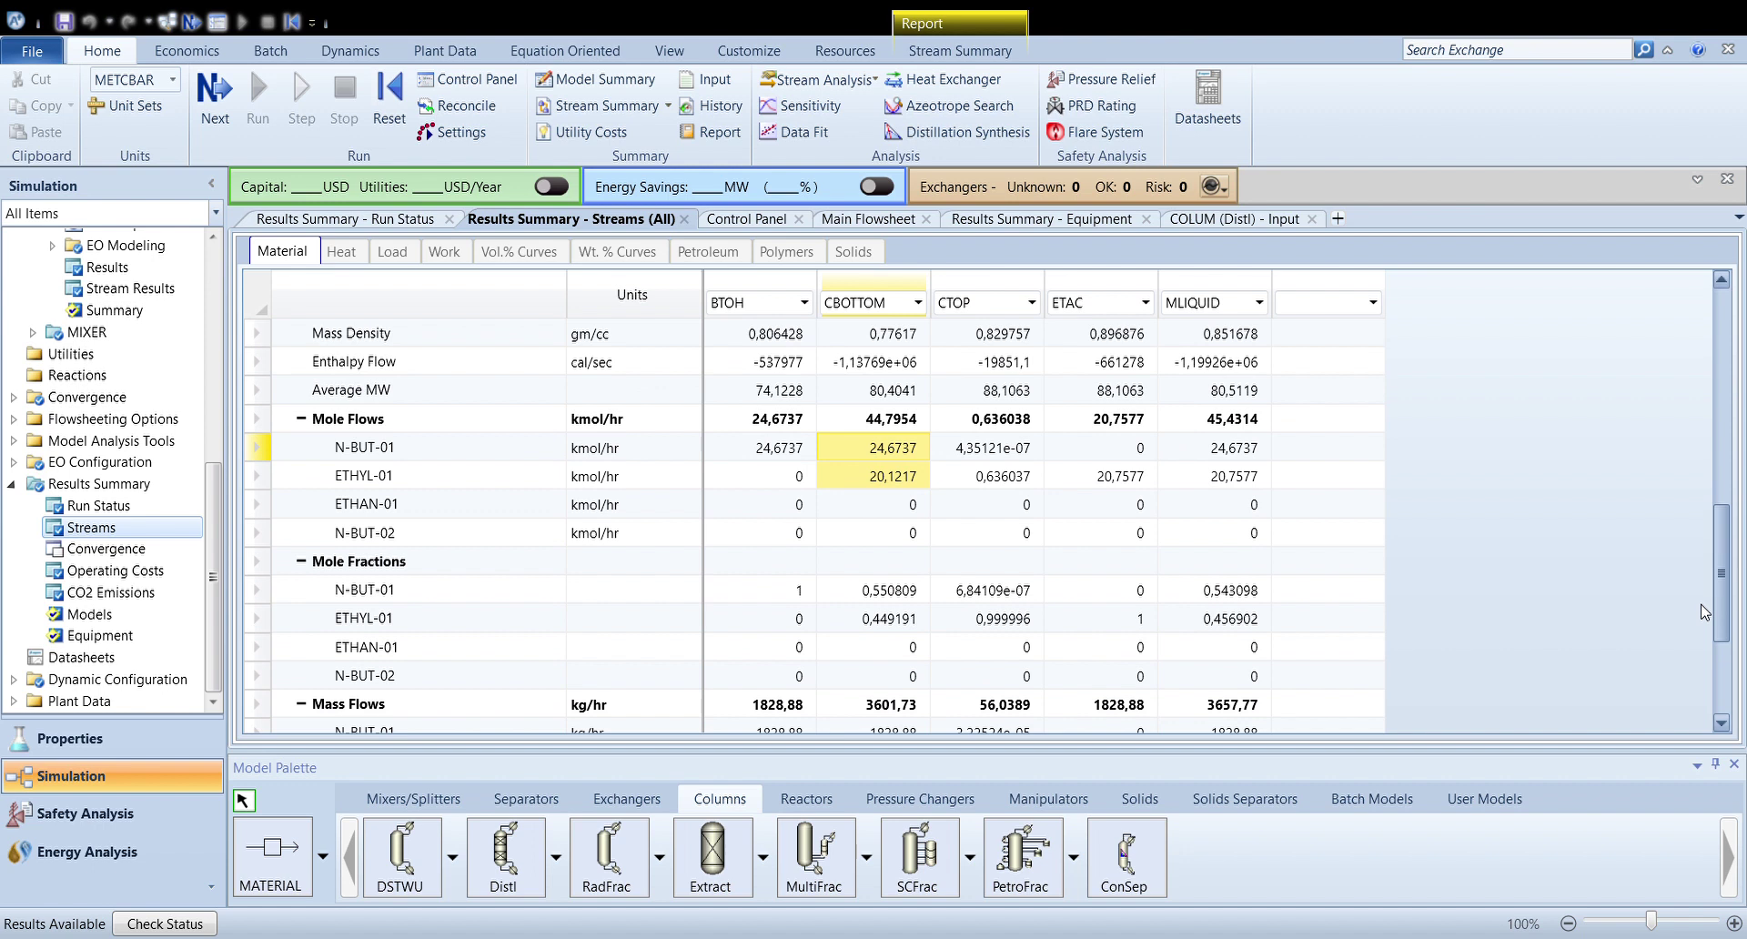
pyautogui.moveTo(890, 450); pyautogui.dragTo(890, 458)
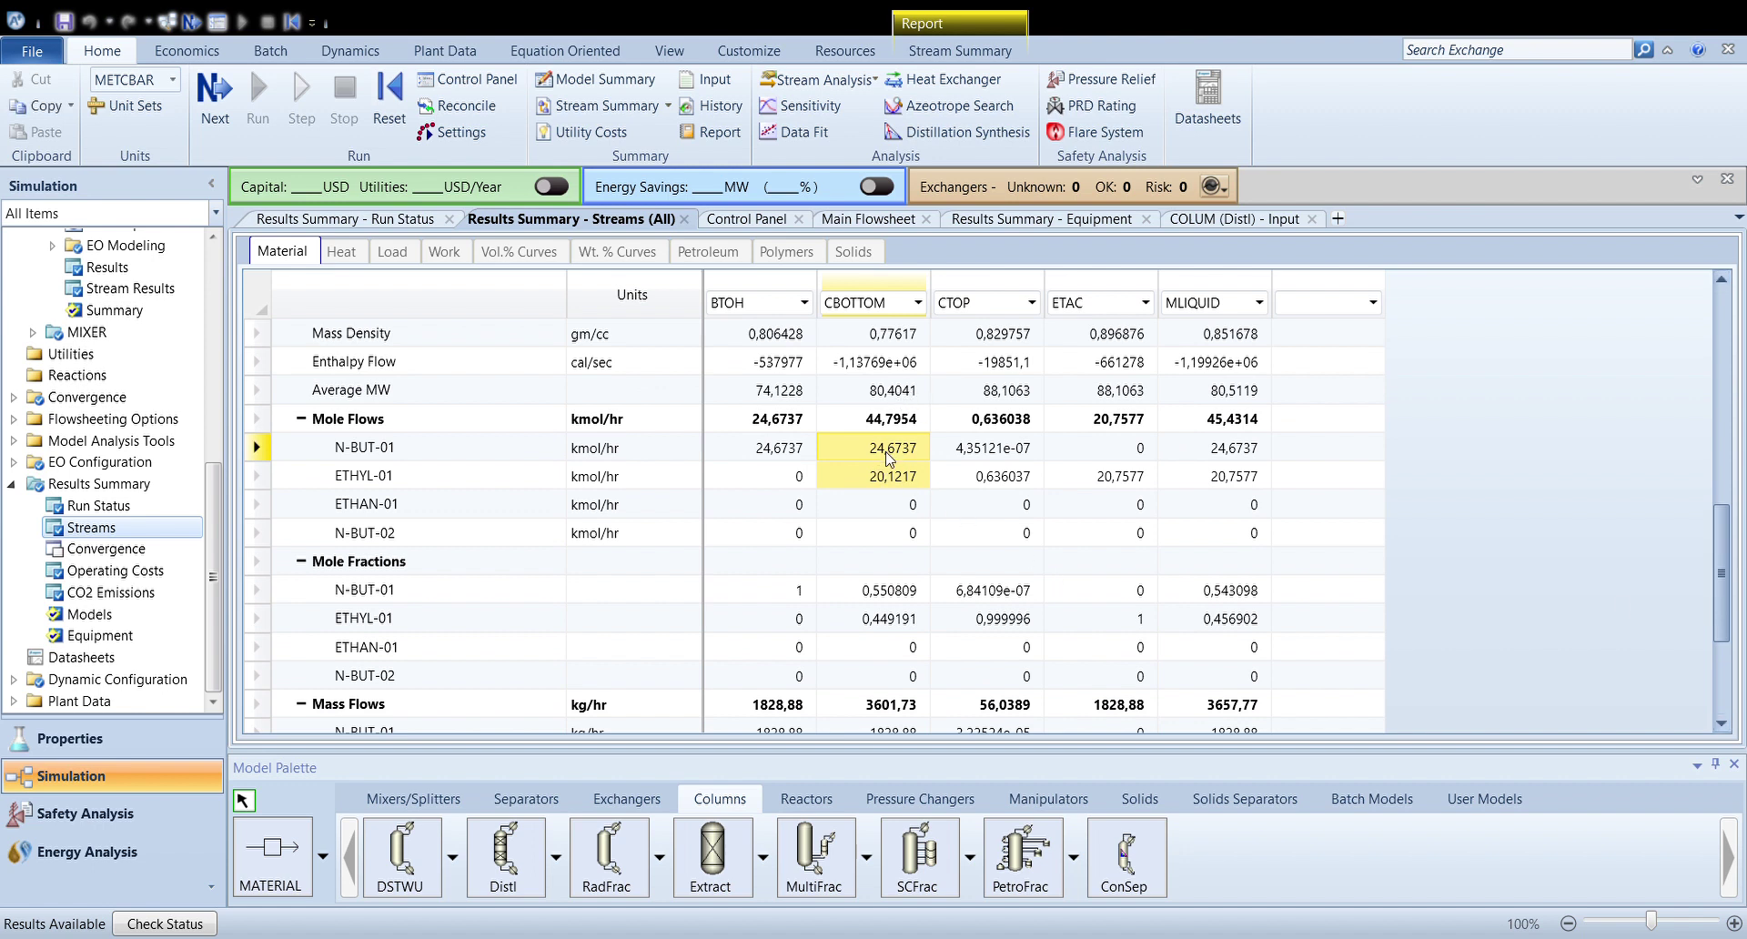